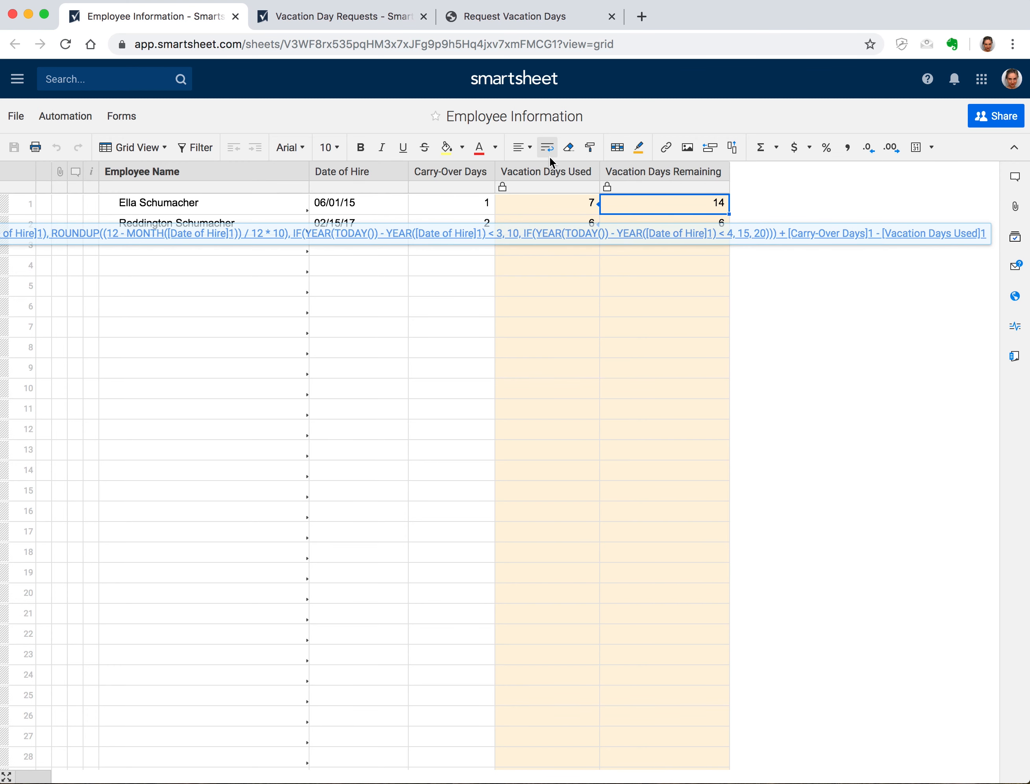
Look over the Vacation Day Requests sheet and the Request Vacation Days form
left_click(348, 19)
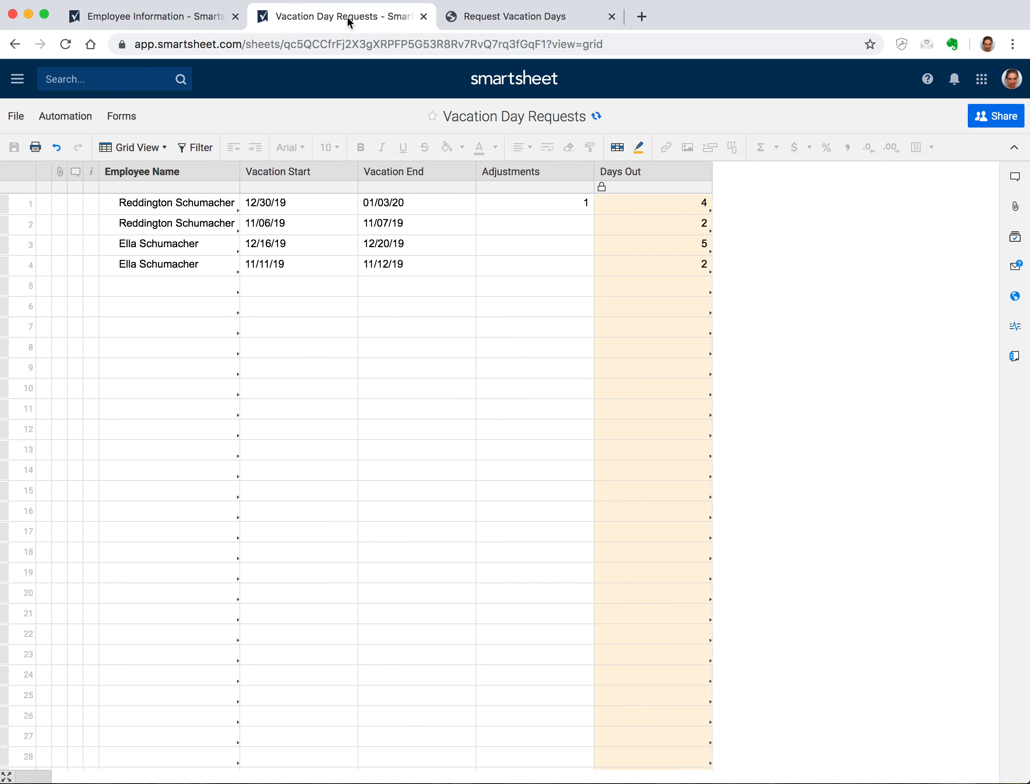
left_click(527, 20)
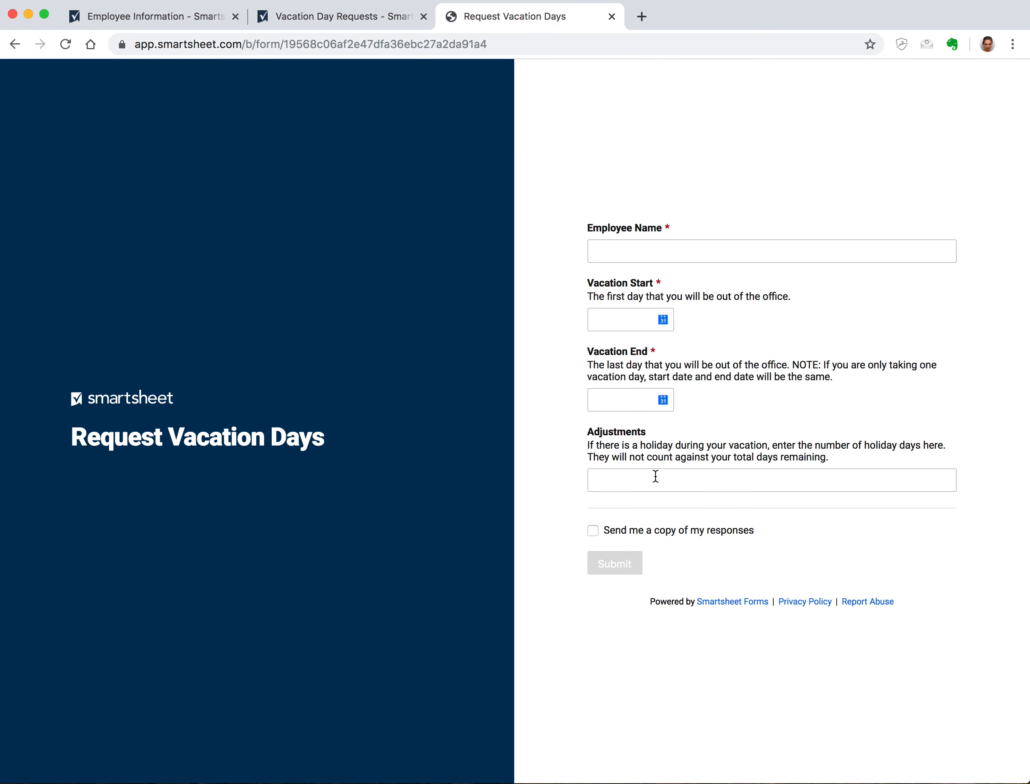
left_click(376, 14)
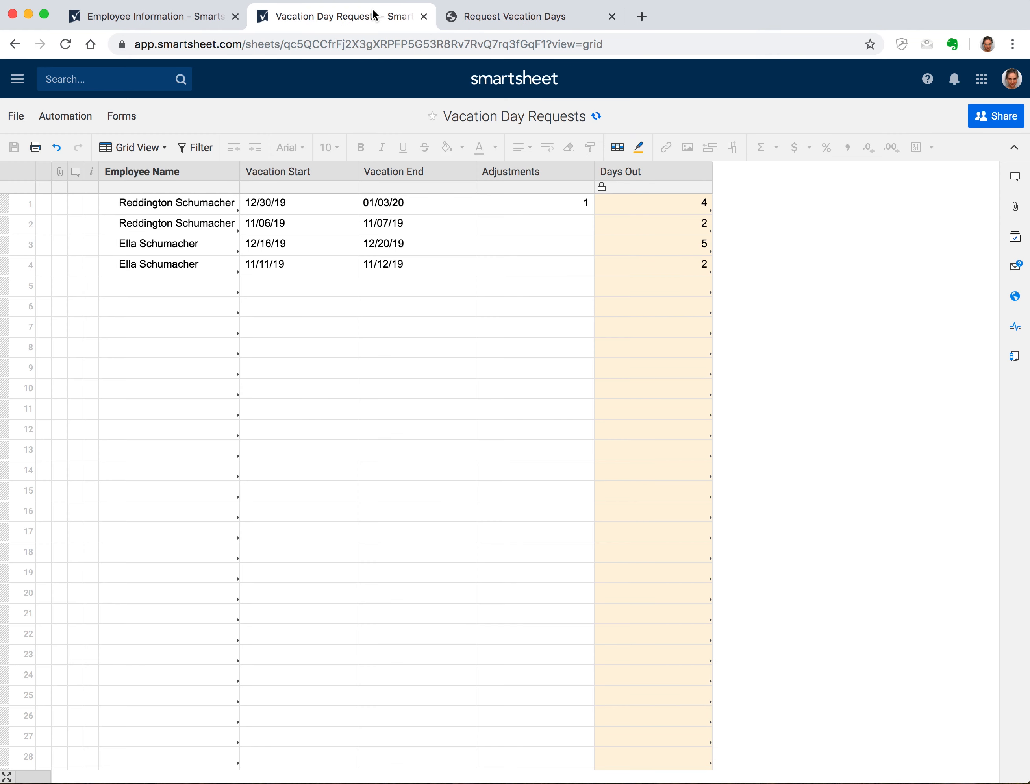
Check row 1's Vacation Days Used SUMIF formula on the Employee Information sheet
left_click(193, 15)
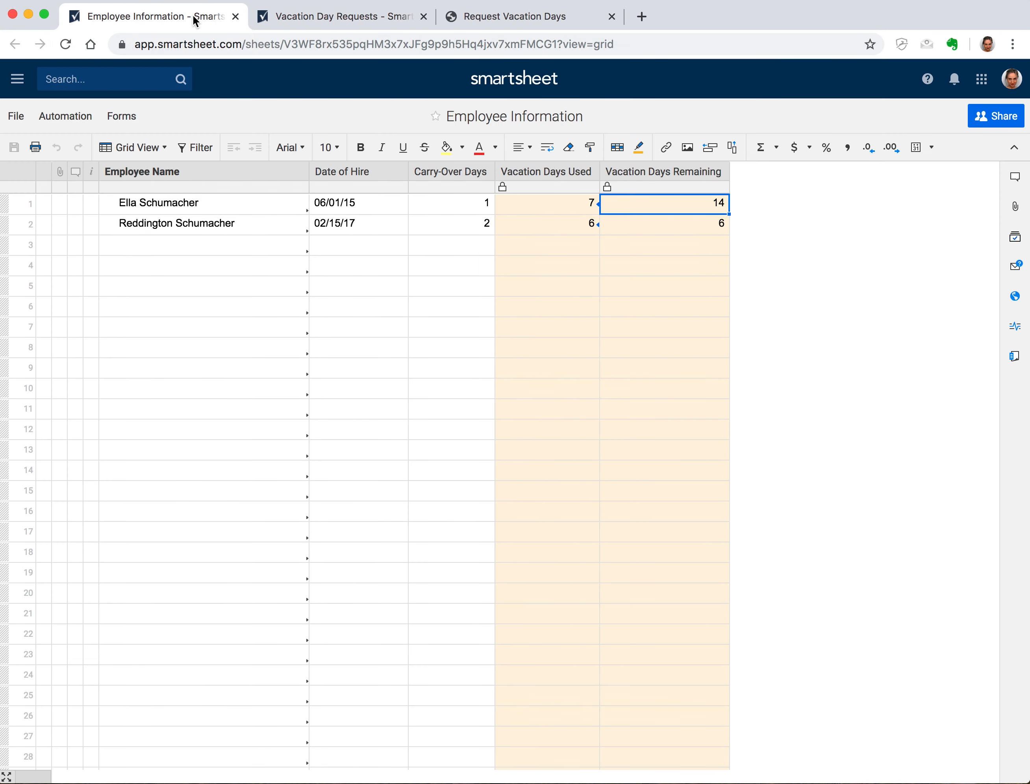
left_click(574, 208)
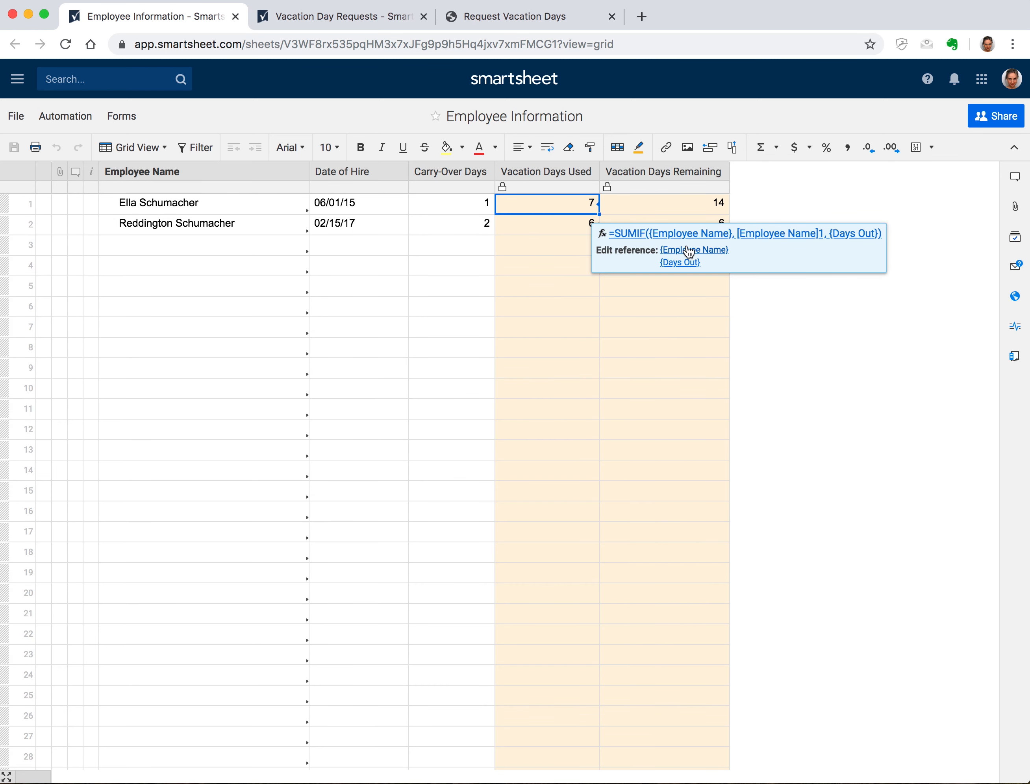
left_click(389, 21)
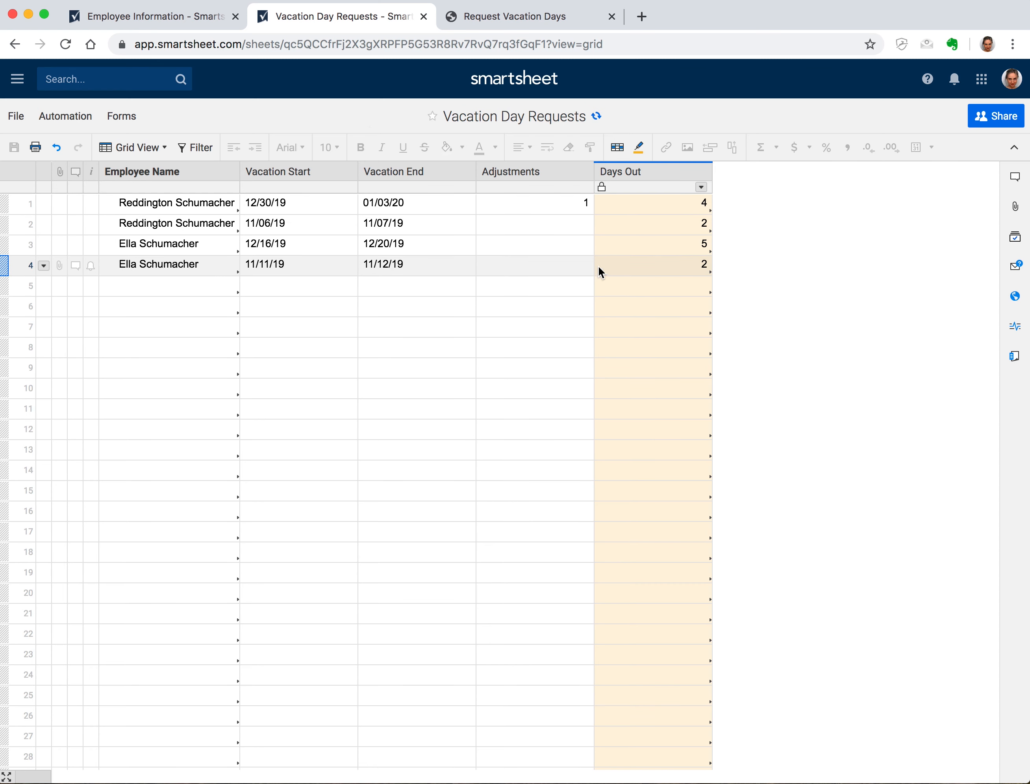
left_click(176, 16)
Insert a Contact List column named Supervisor right of Employee Name
right_click(262, 170)
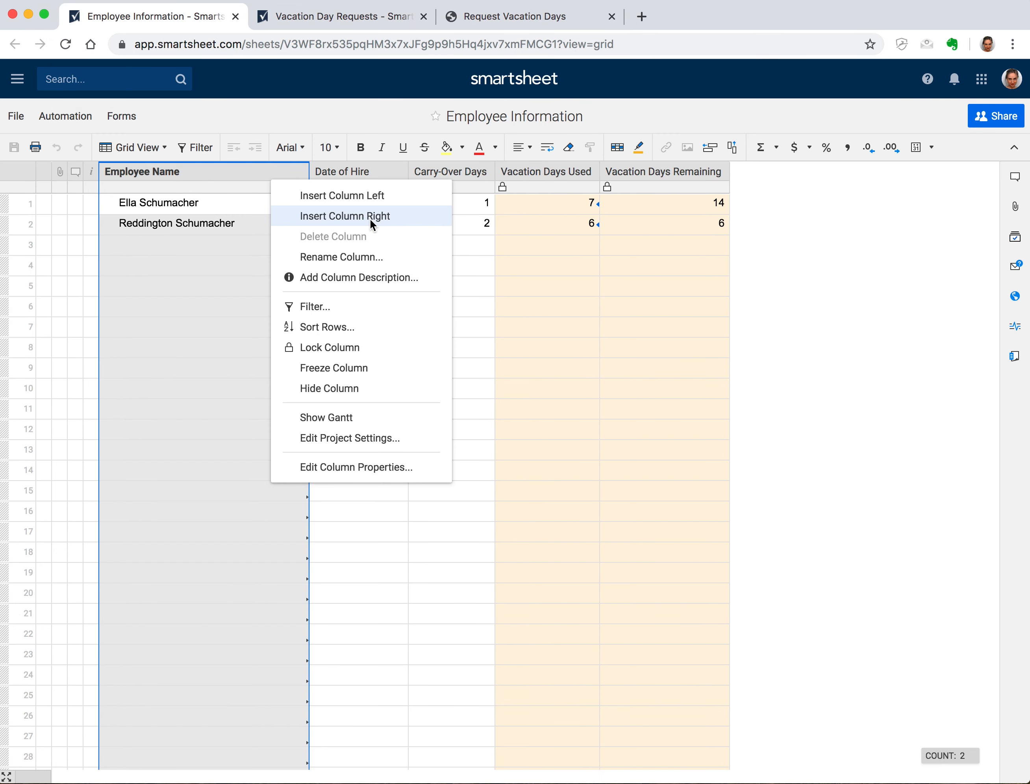
left_click(370, 218)
type("Supervisor")
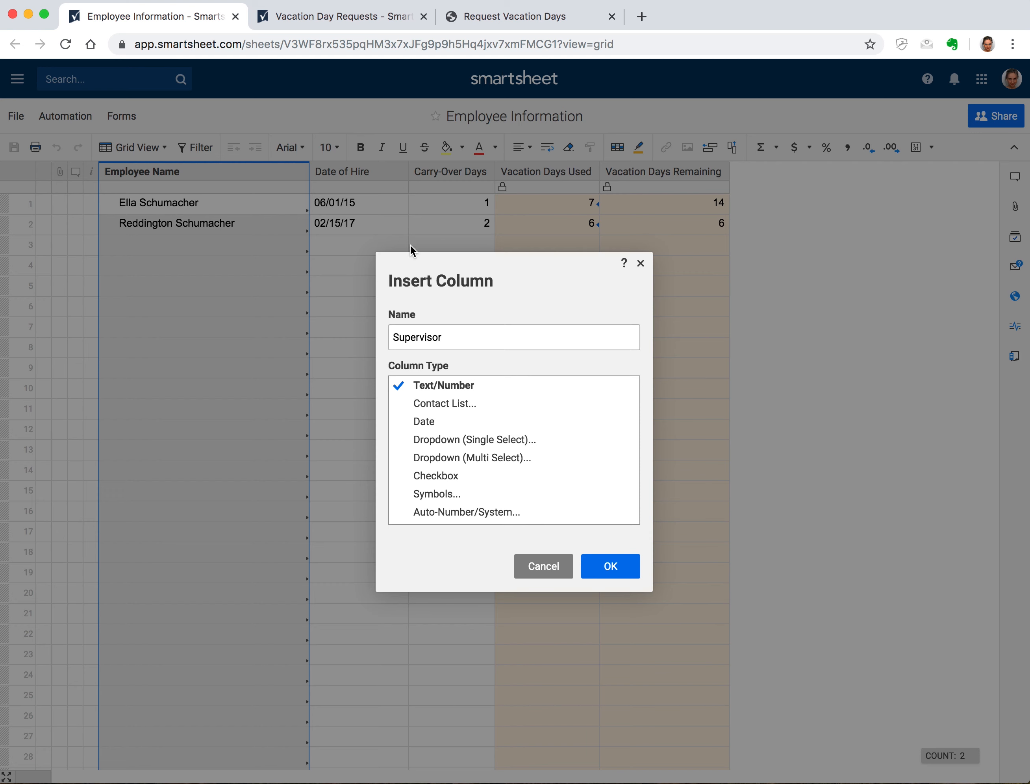
left_click(529, 404)
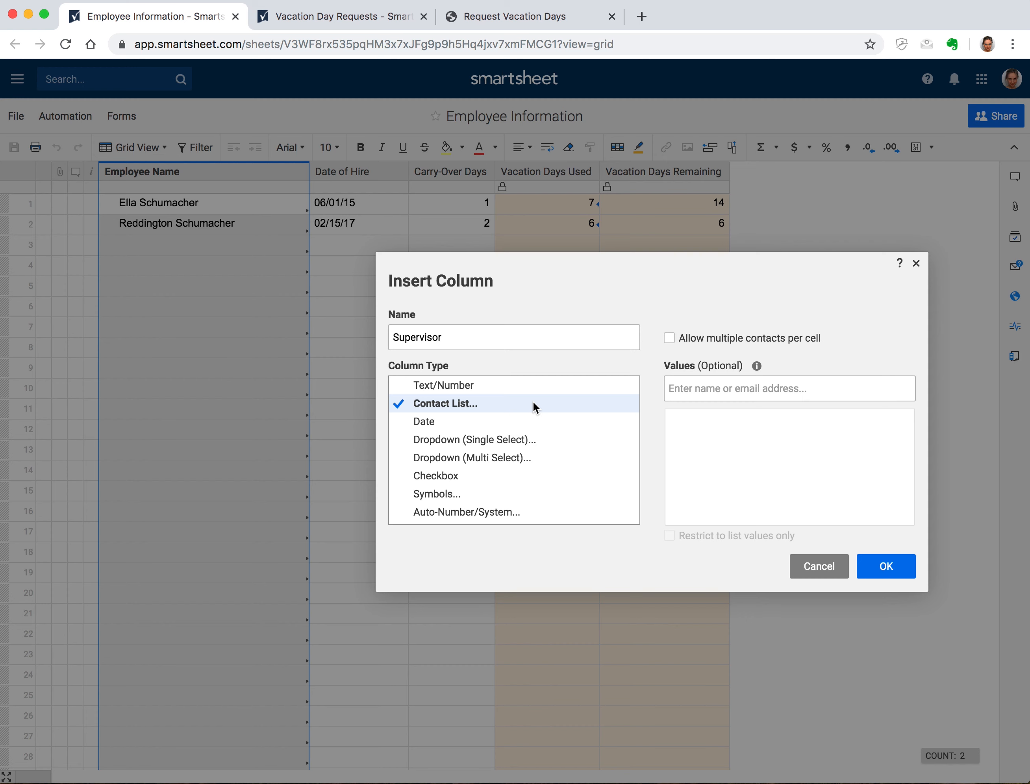
left_click(892, 561)
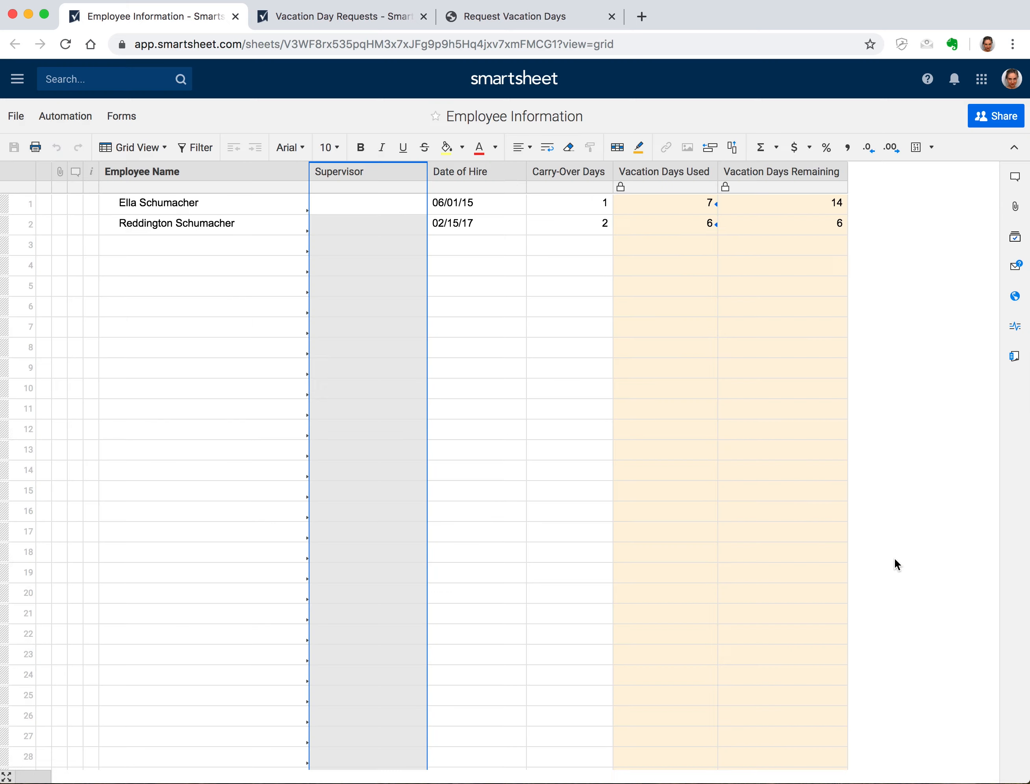
Insert a Contact List column named Employee Email right of Supervisor
right_click(383, 175)
left_click(457, 213)
type("E")
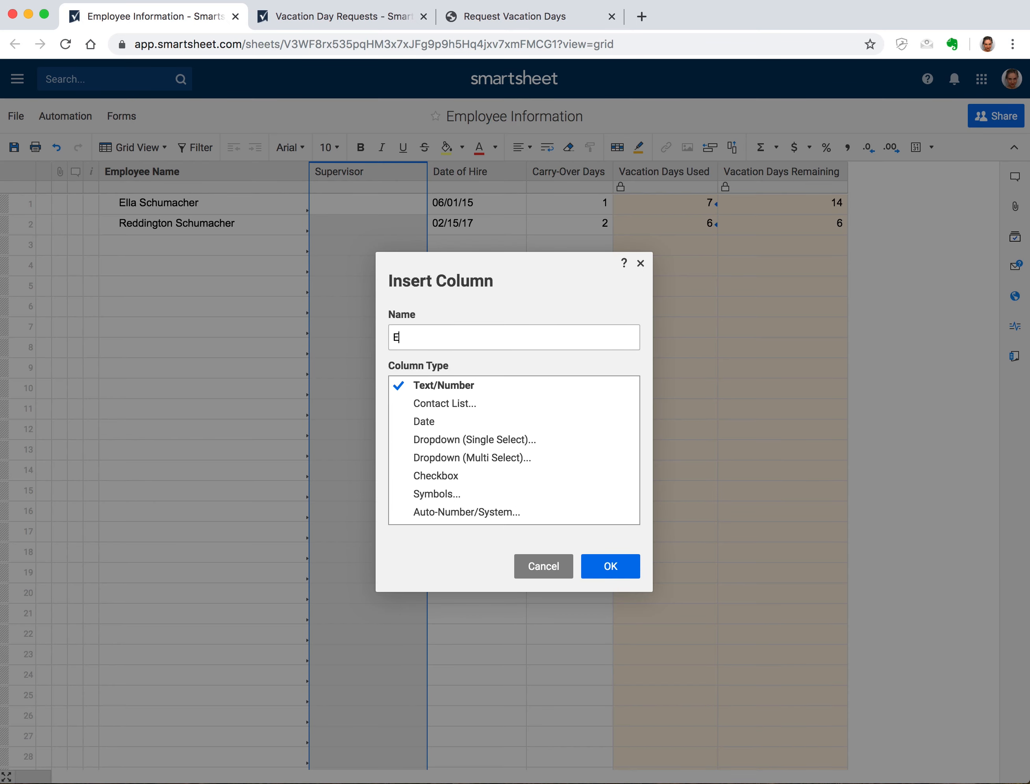
type("mployee Email")
left_click(489, 409)
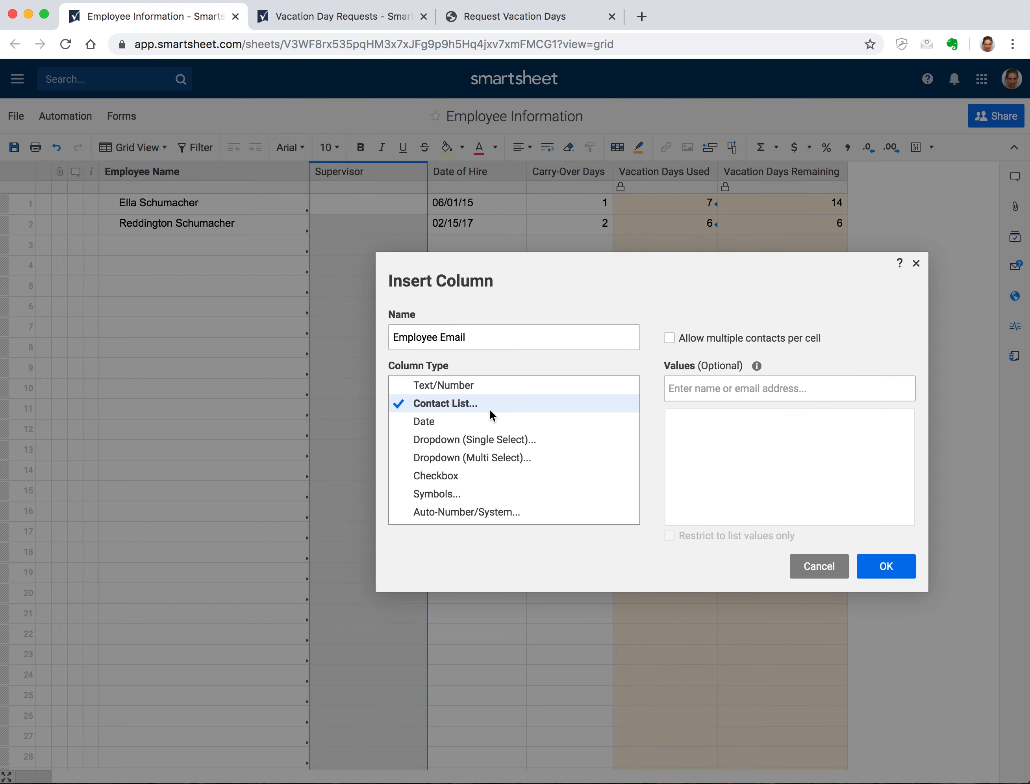
left_click(882, 563)
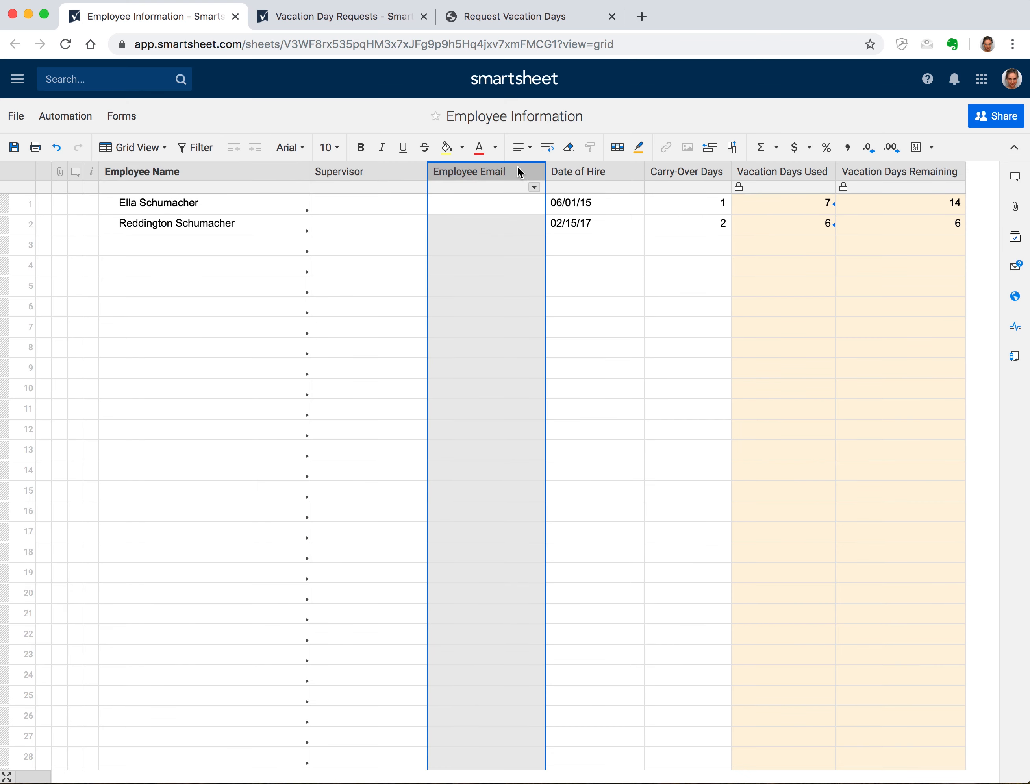
Enter the supervisor contact for row 1
left_click(391, 200)
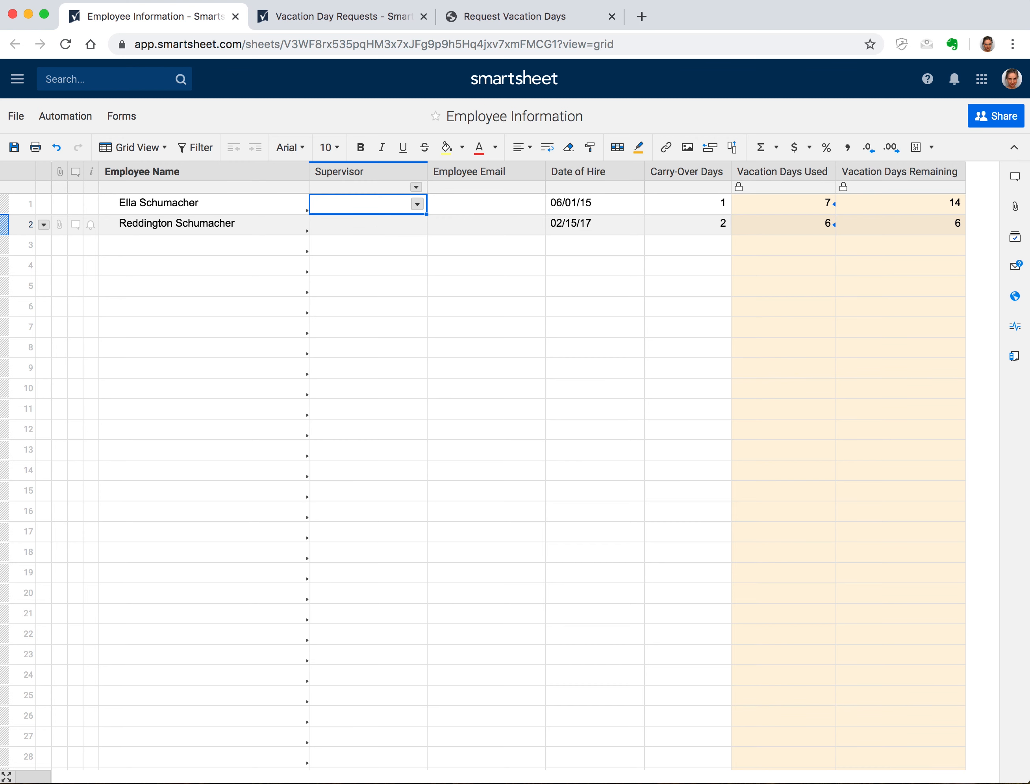
key("Return")
Set row 2's supervisor and both employees' own contacts under Employee Email
type("ela")
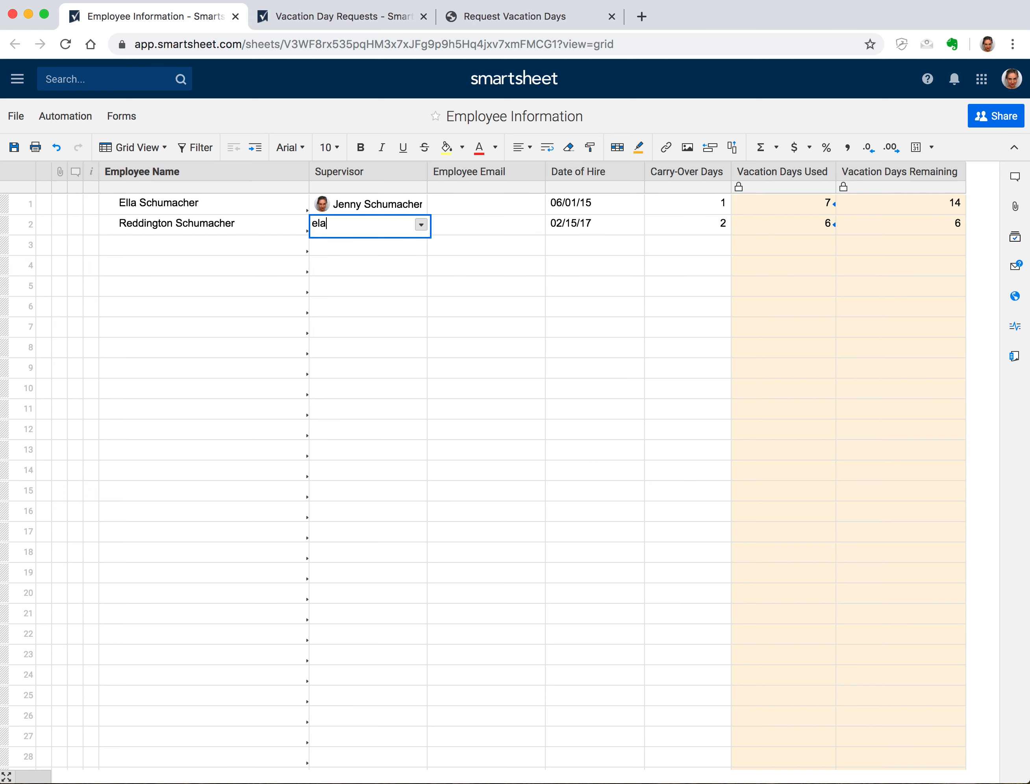
key("BackSpace")
type("la")
key("Return")
key("Up")
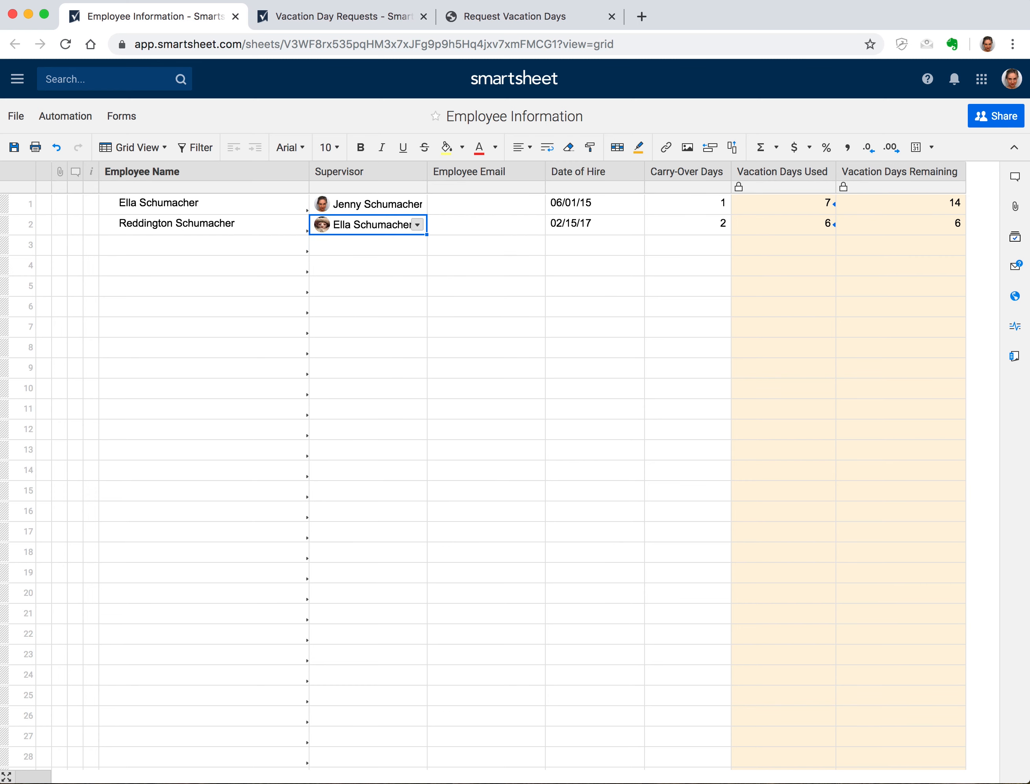
key("Up")
key("Right")
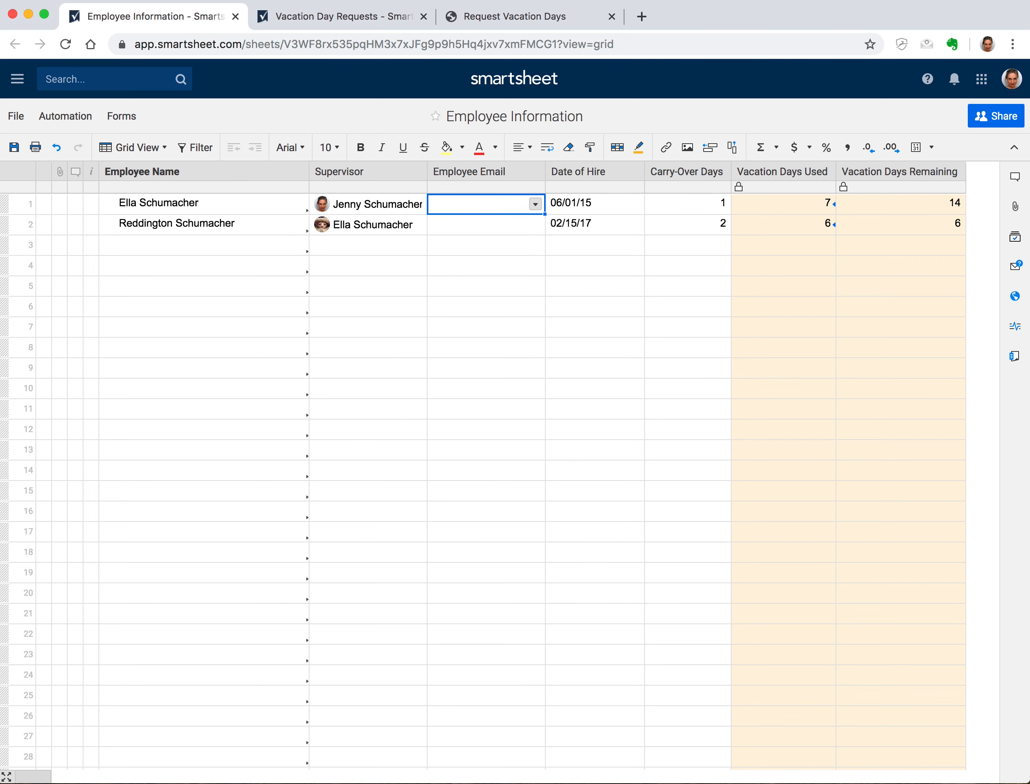
type("ella")
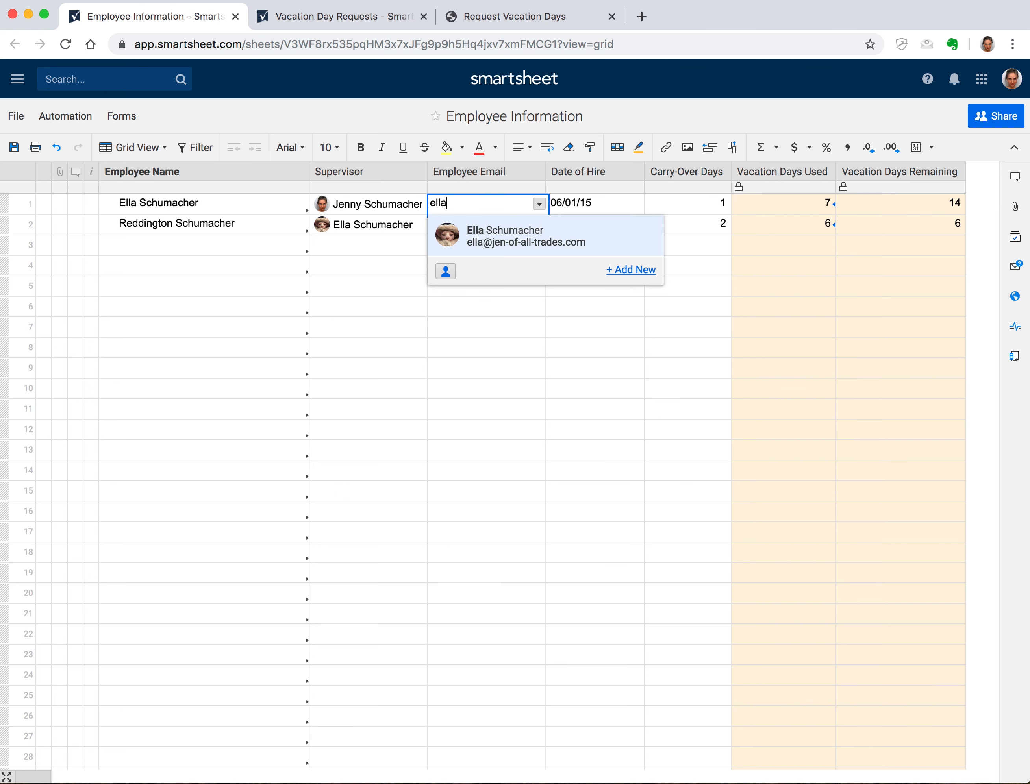
key("Return")
type("redd")
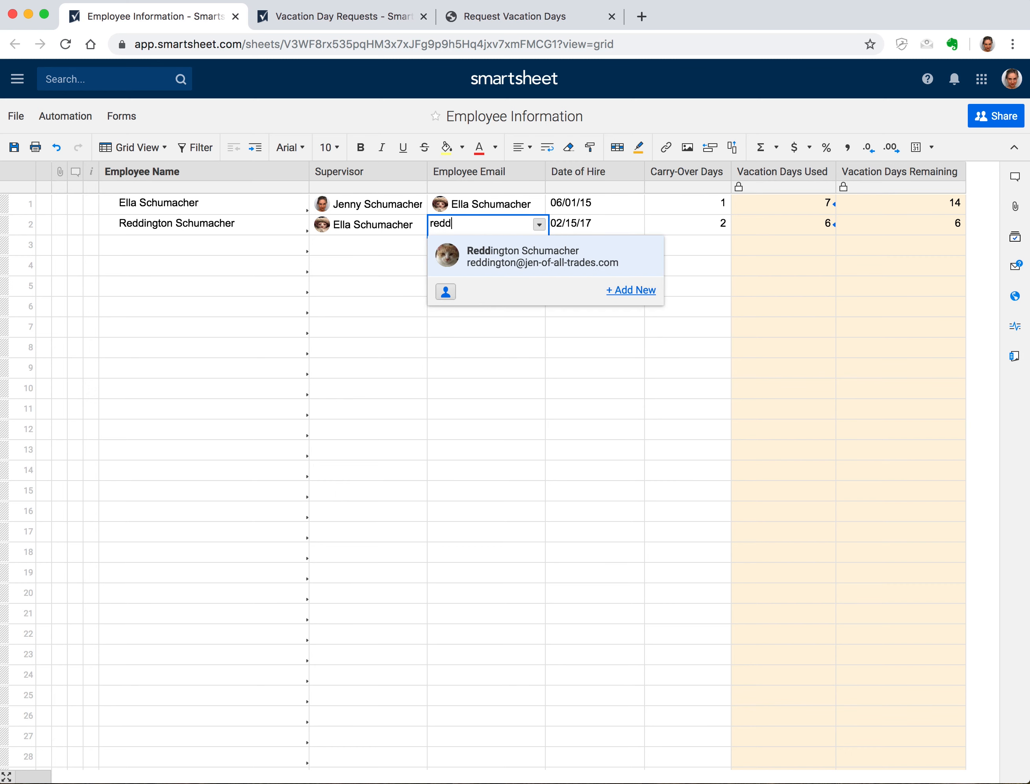
key("Return")
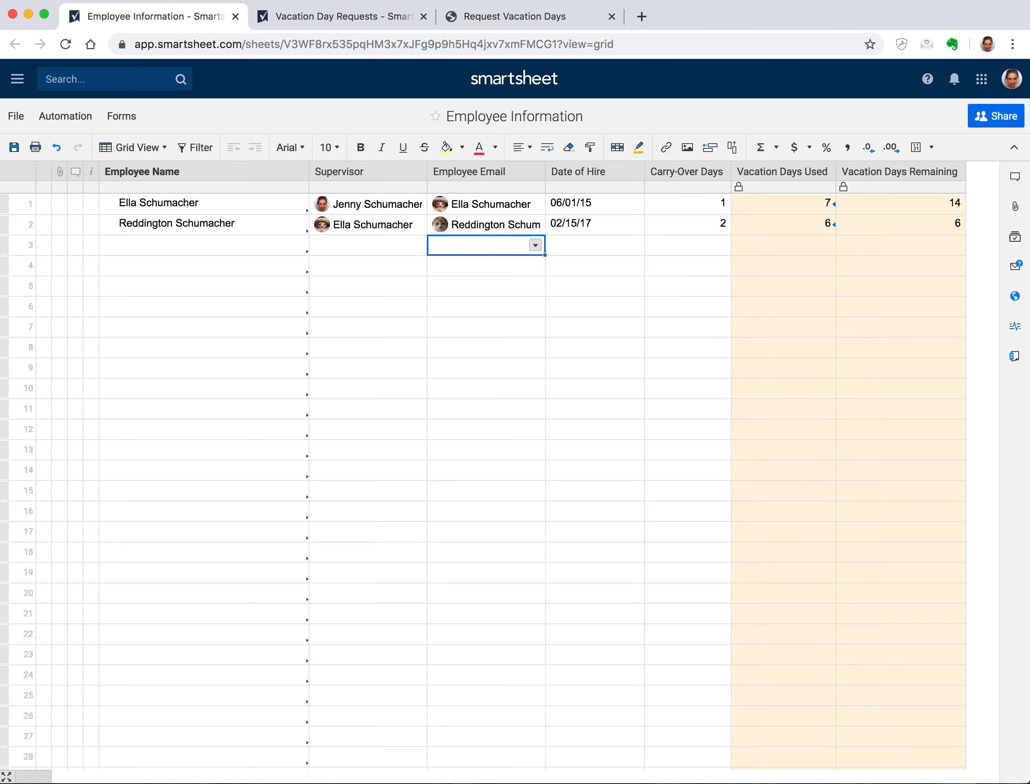
Widen the Supervisor, Employee Email and Employee Name columns and save the sheet
left_click_drag(426, 172, 434, 172)
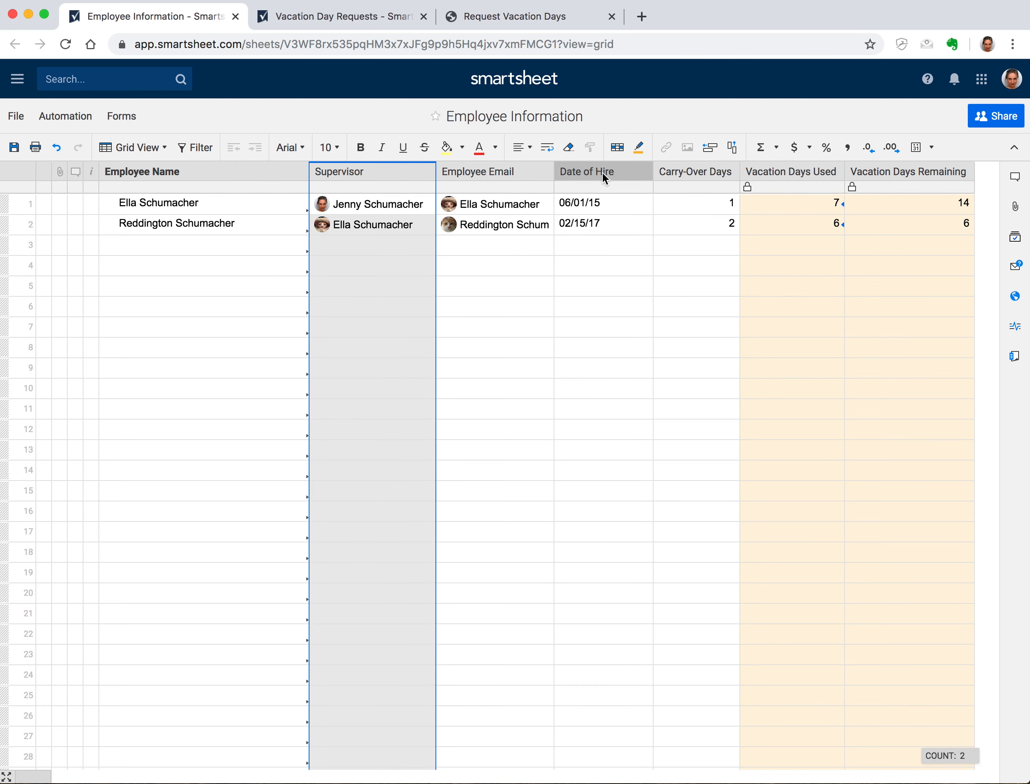
left_click(548, 170)
left_click_drag(553, 171, 587, 171)
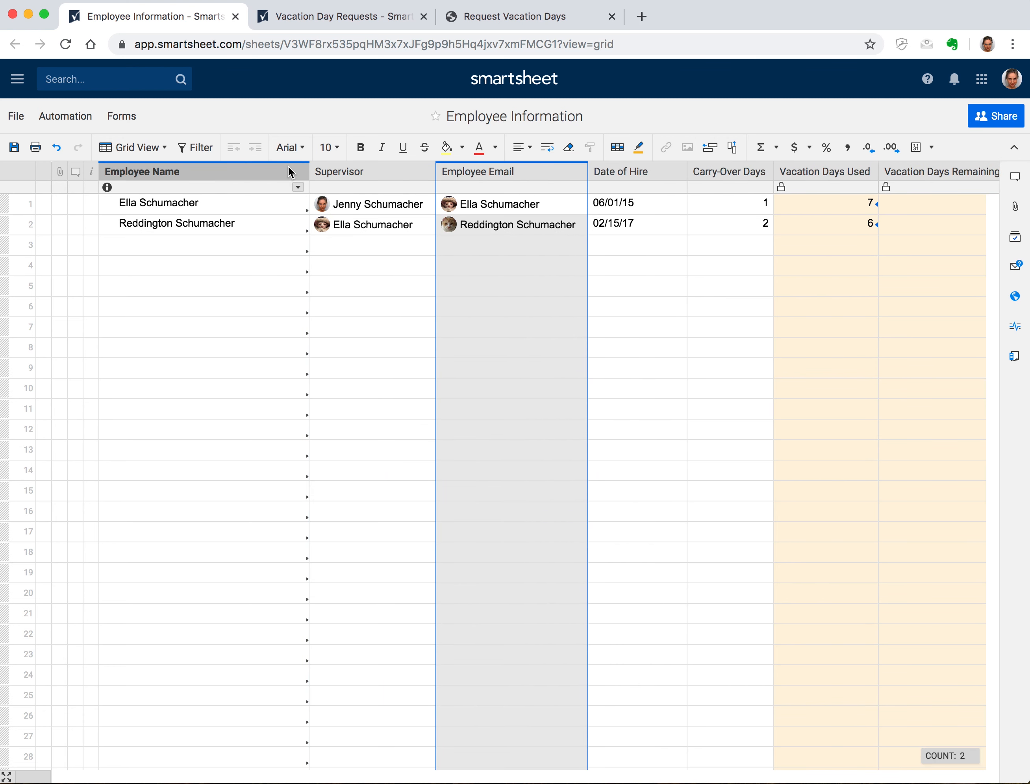
double_click(309, 172)
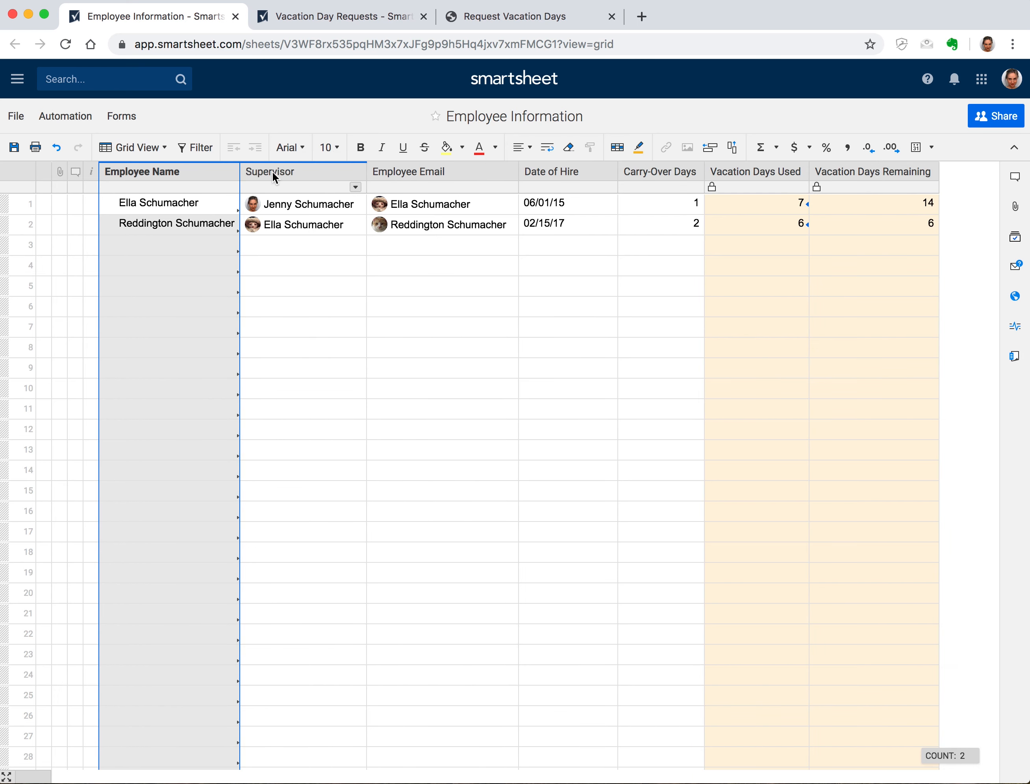
left_click(14, 149)
left_click(331, 18)
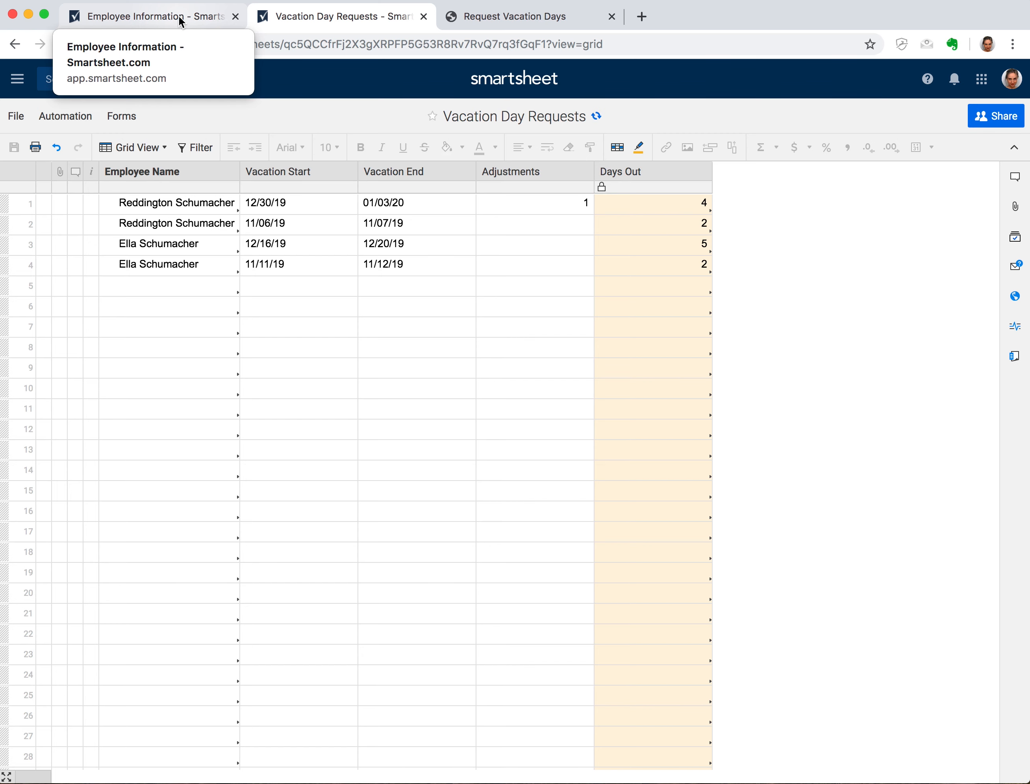
Insert a Contact List column named Supervisor after Employee Name
left_click(230, 167)
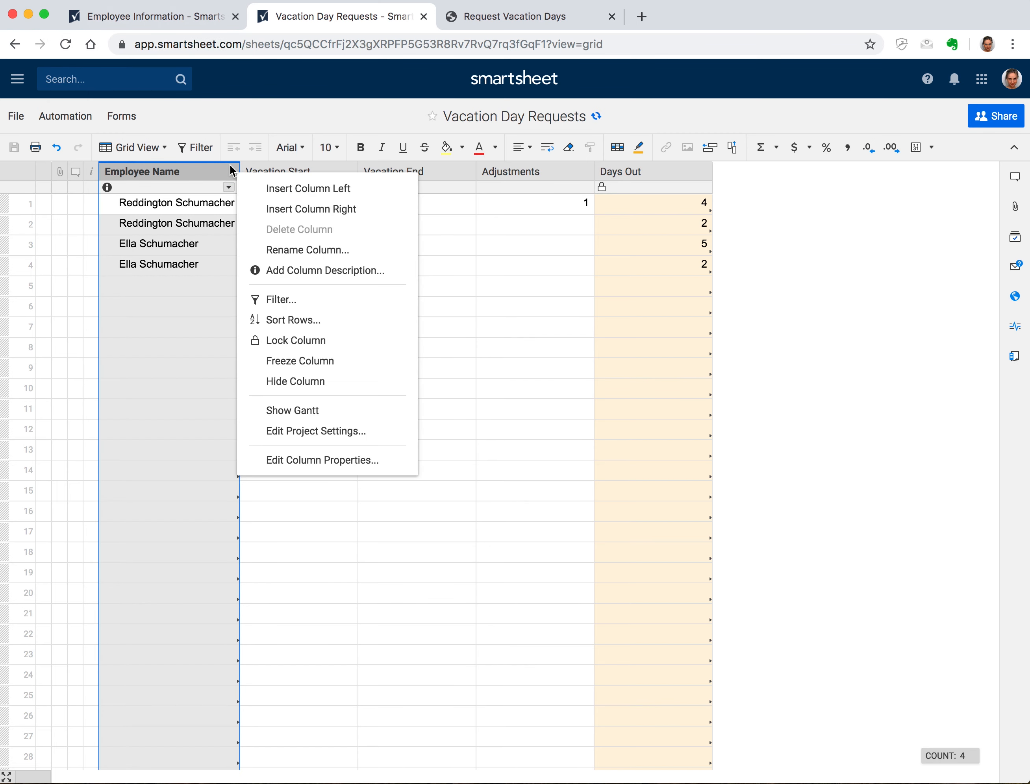
left_click(325, 209)
type("Super")
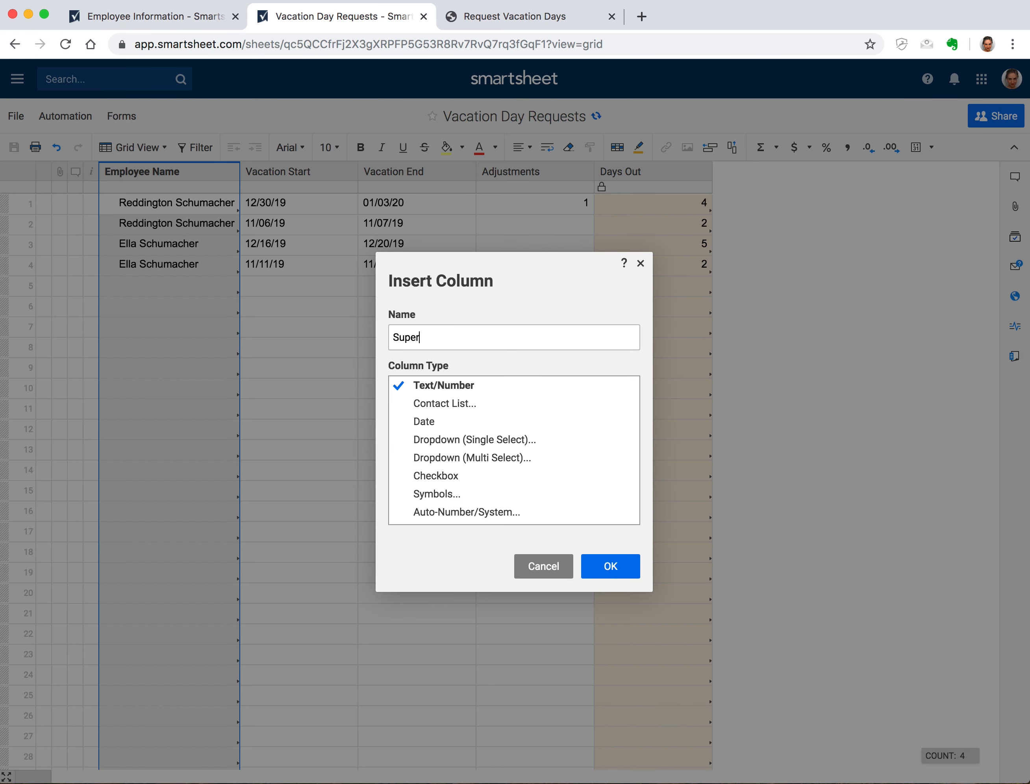
type("visor")
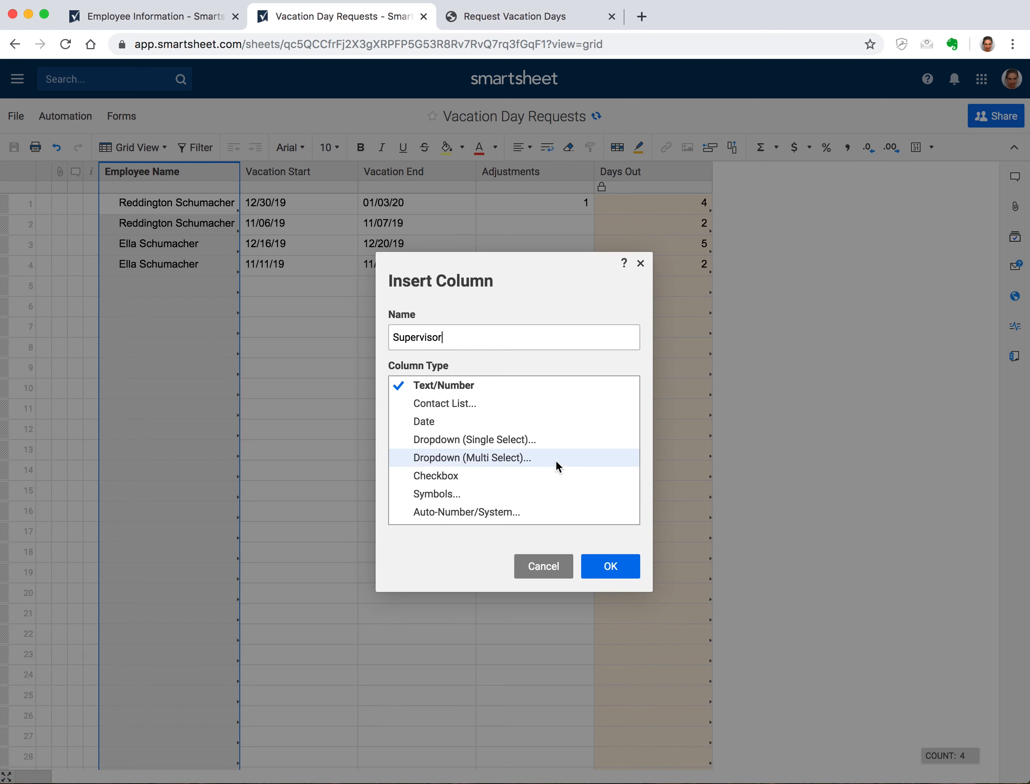
left_click(477, 408)
left_click(885, 564)
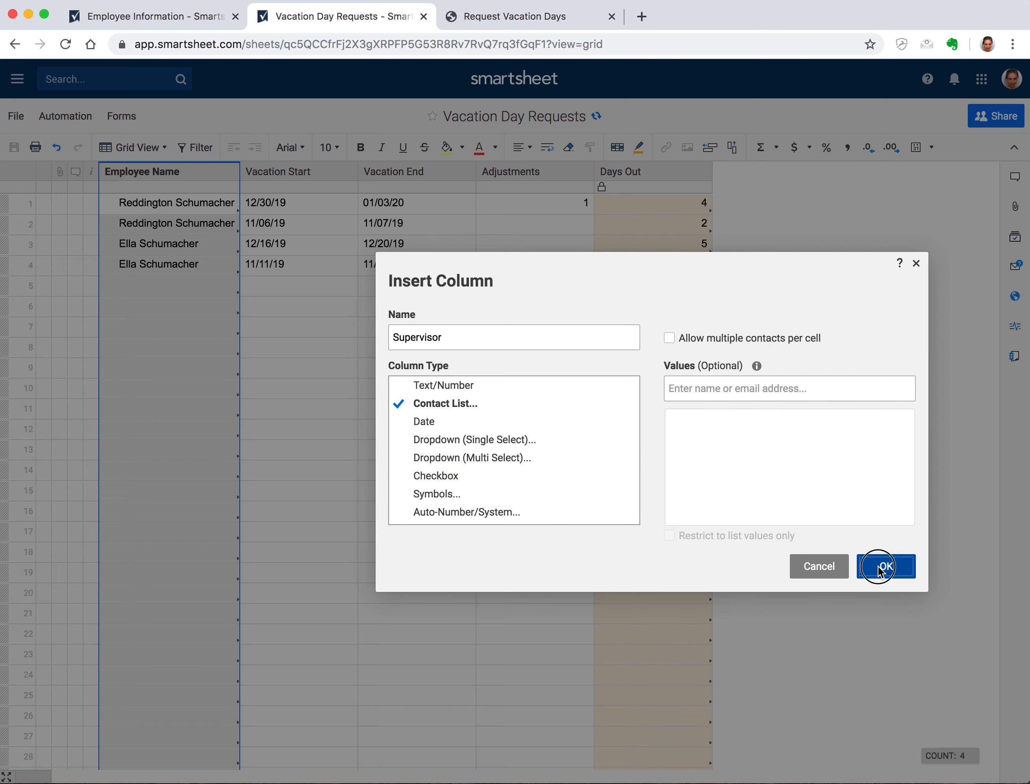
Insert a Contact List column named Employee Email right of Supervisor
right_click(326, 170)
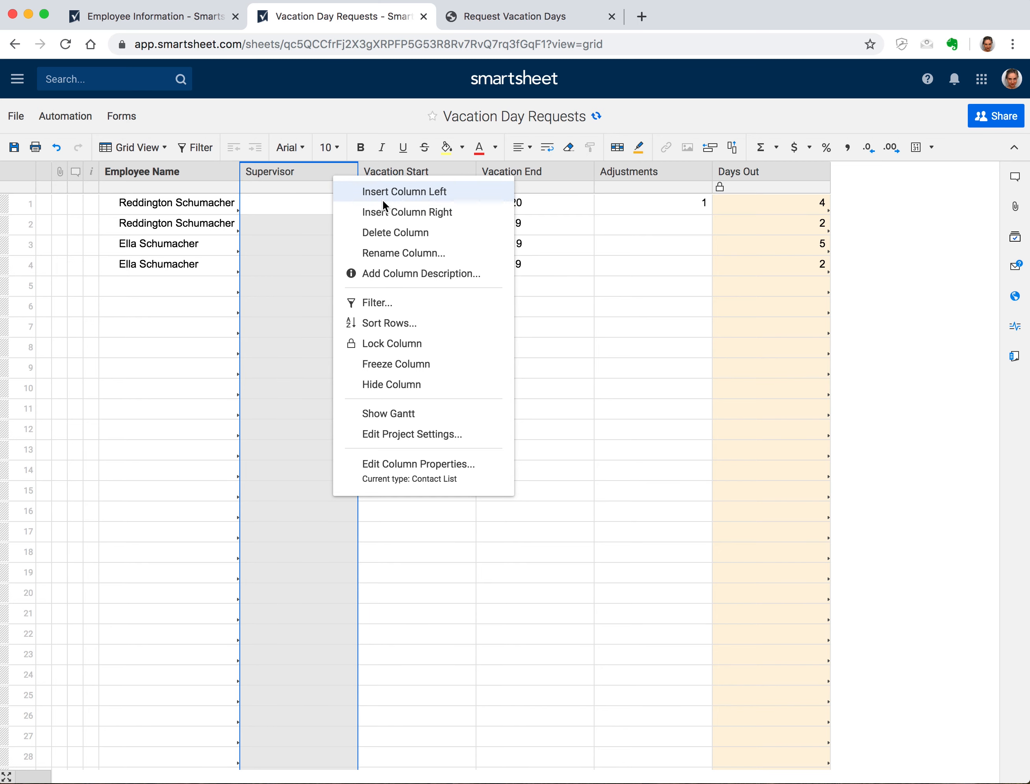
left_click(384, 213)
type("Employee Email")
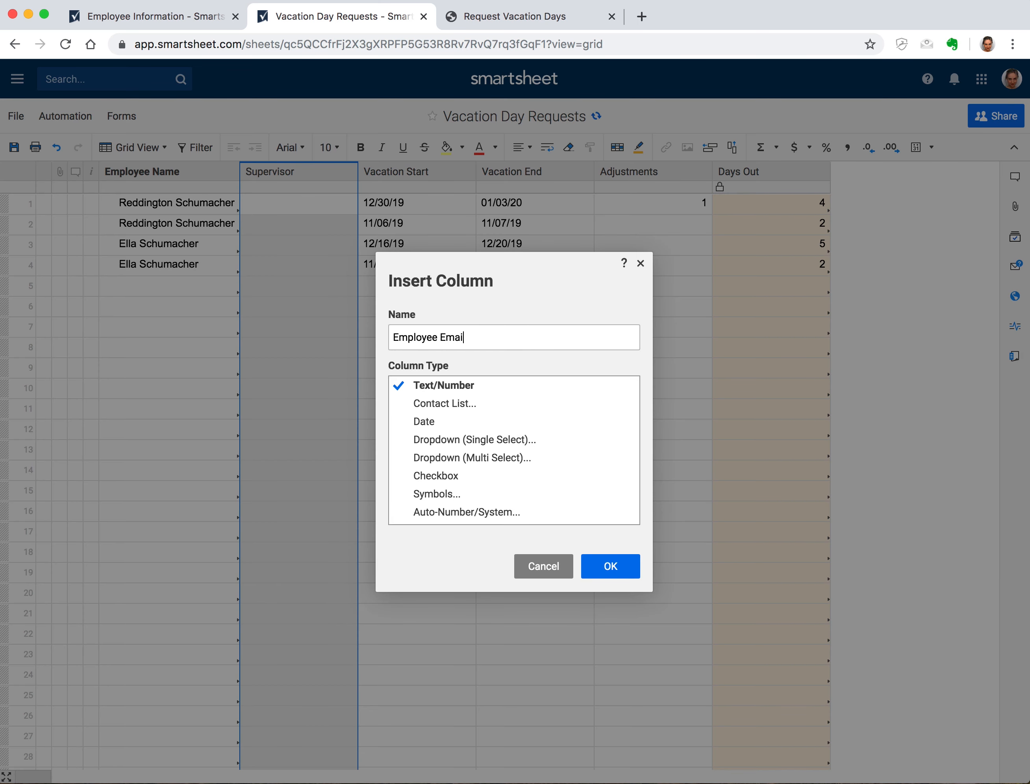
left_click(473, 404)
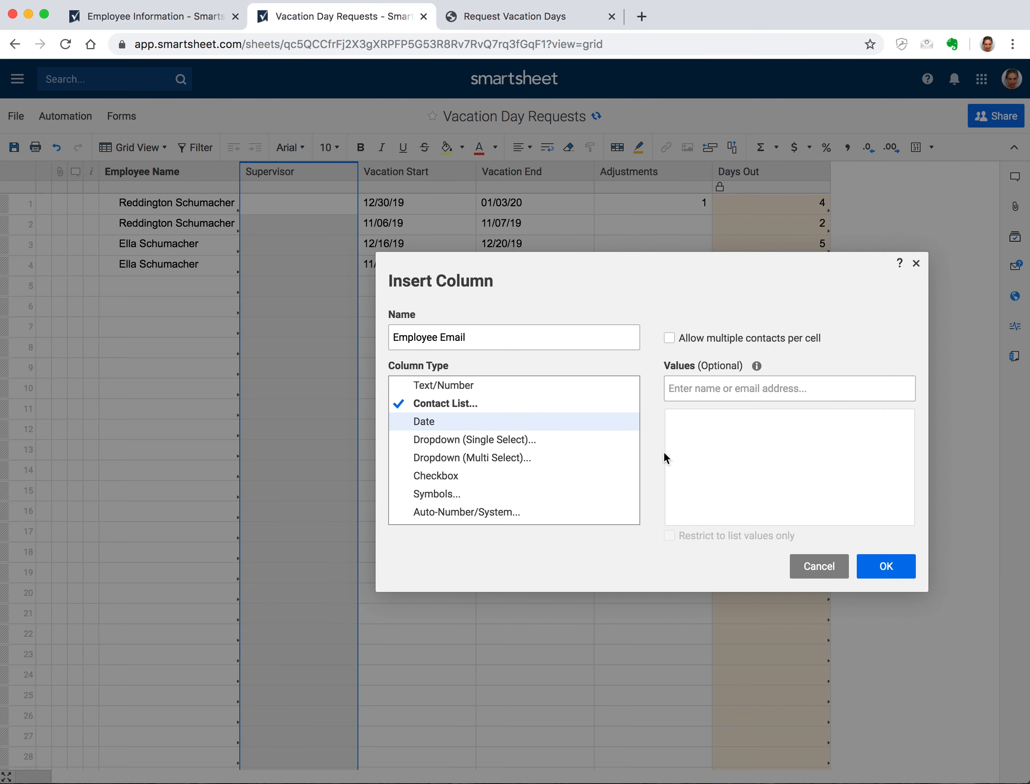
left_click(886, 568)
left_click(289, 207)
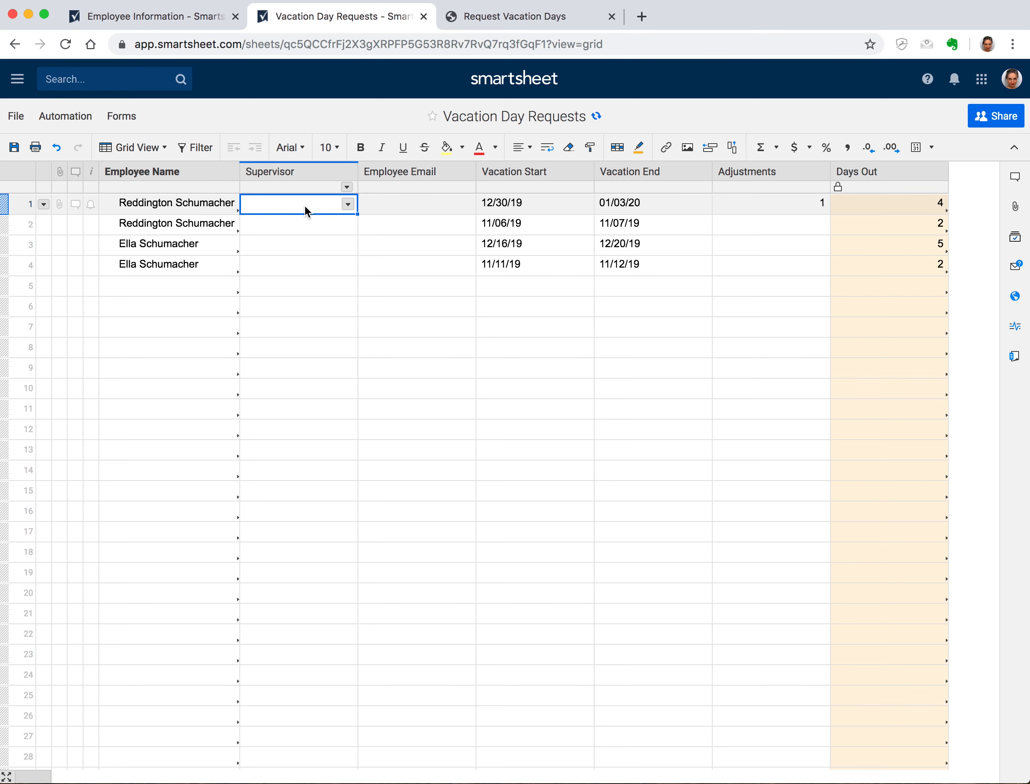
Start a VLOOKUP on [Employee Name]1 against the Employee Information Name–Supervisor range
type("=V")
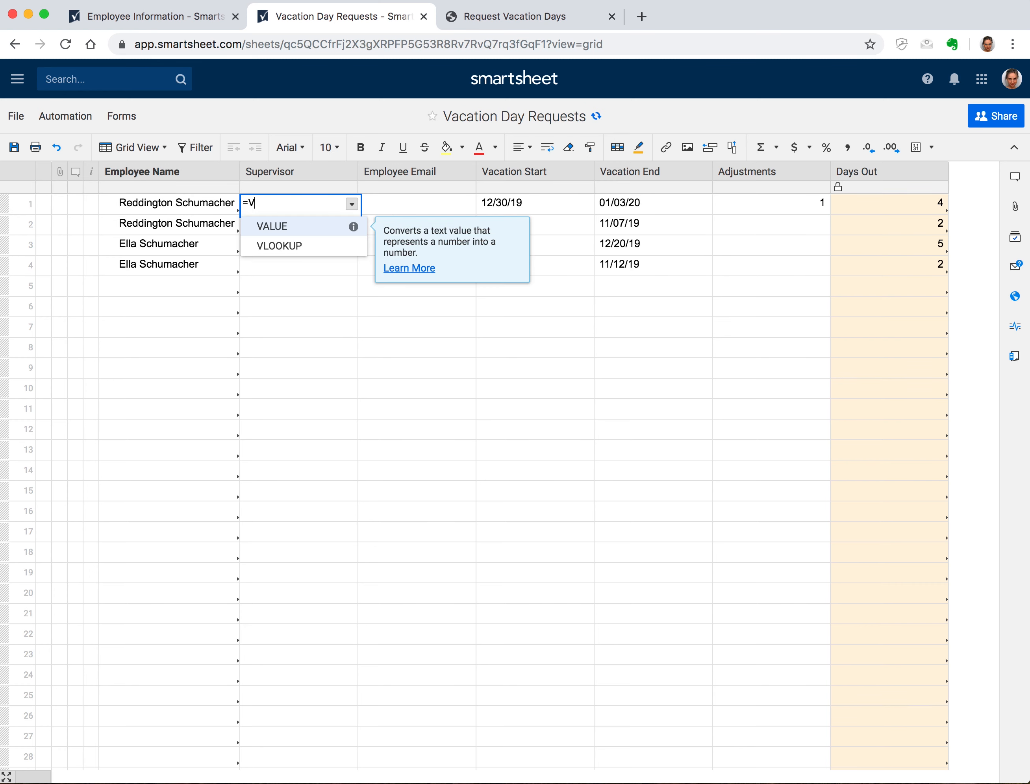
key("Down")
key("Return")
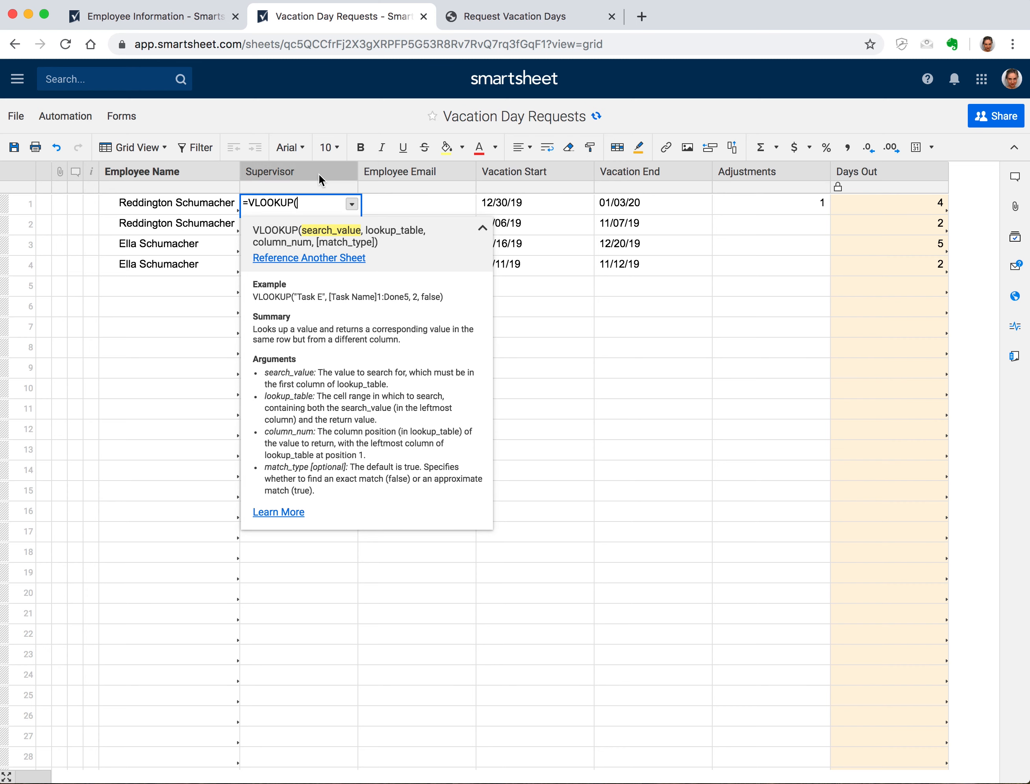
left_click(203, 204)
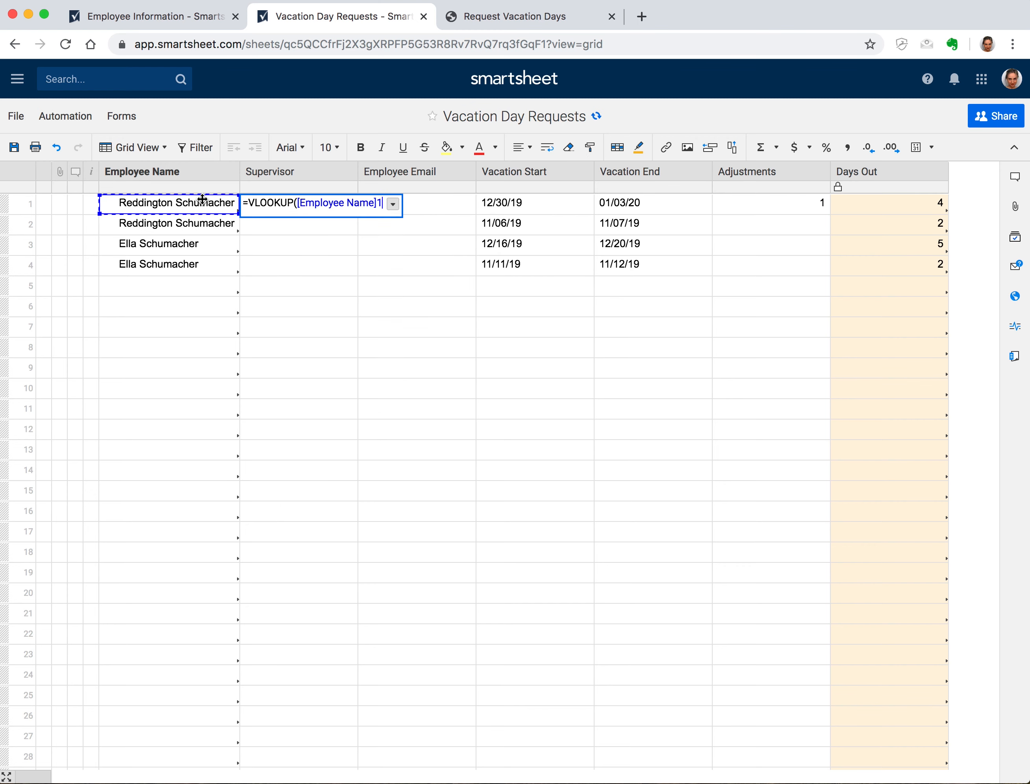
type(",")
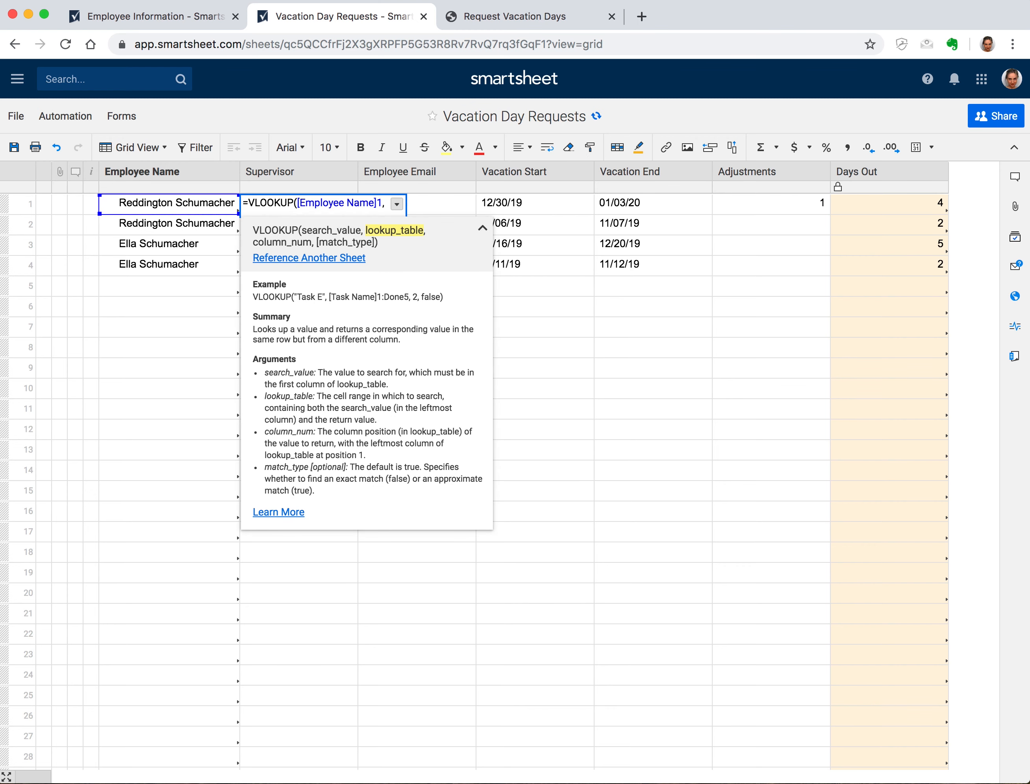
left_click(319, 257)
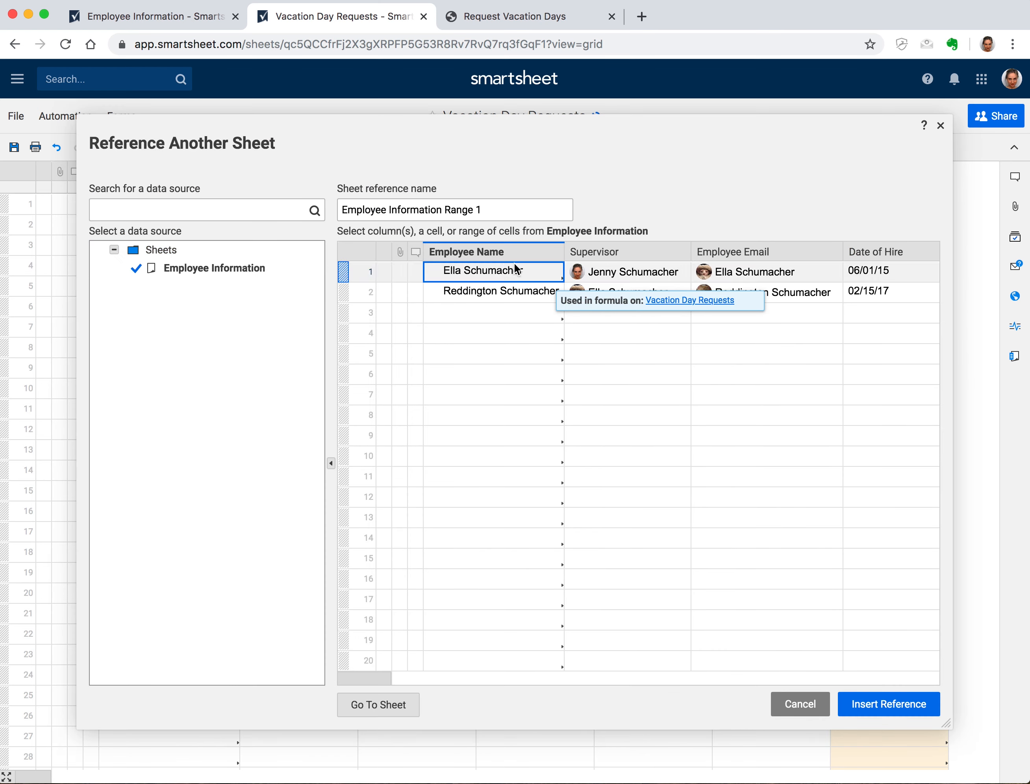
left_click(482, 251)
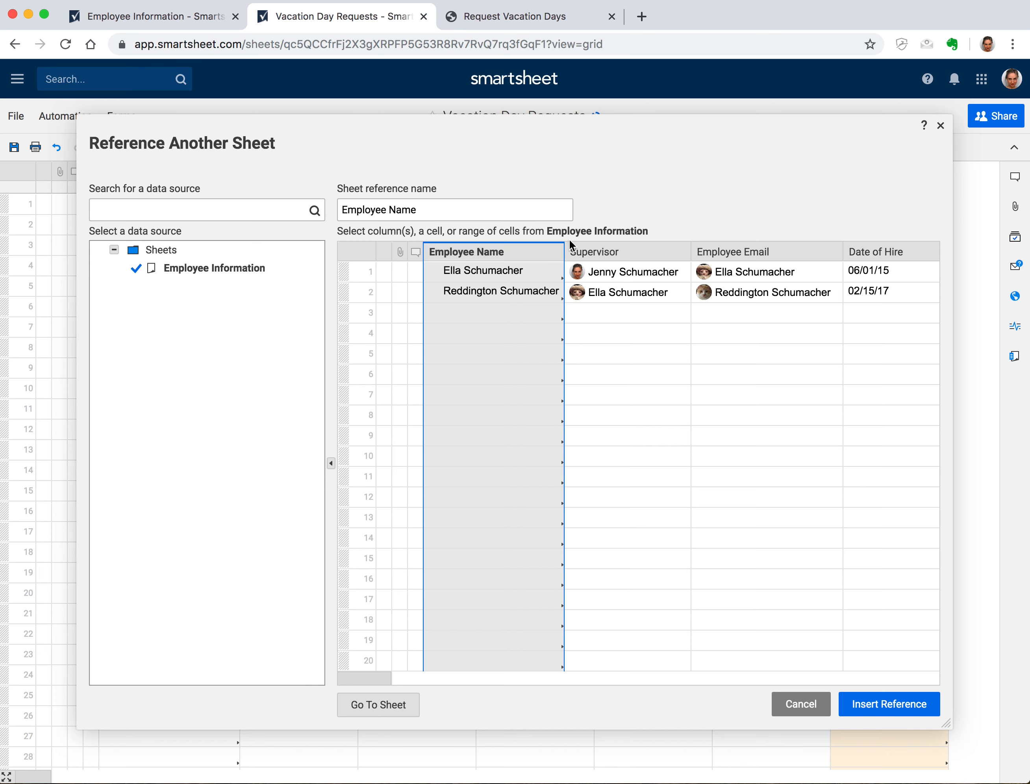
left_click(596, 251, "shift")
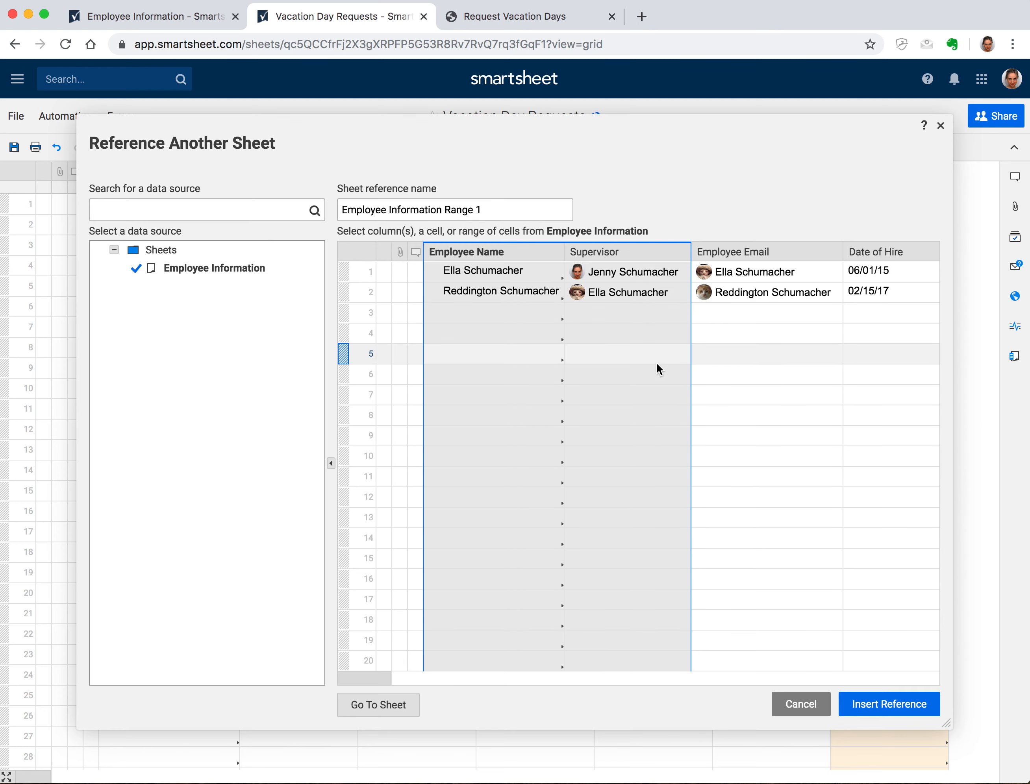
left_click(925, 703)
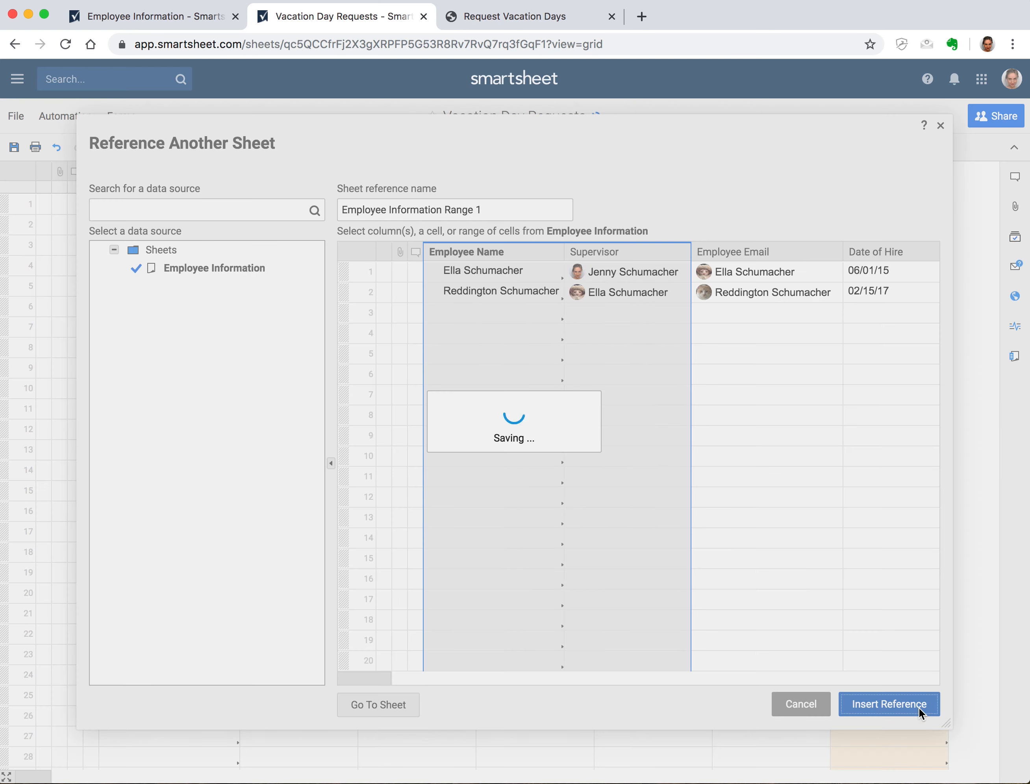
Complete the formula as =VLOOKUP([Employee Name]1, {Employee Information Range 1}, 2, 0)
left_click(343, 214)
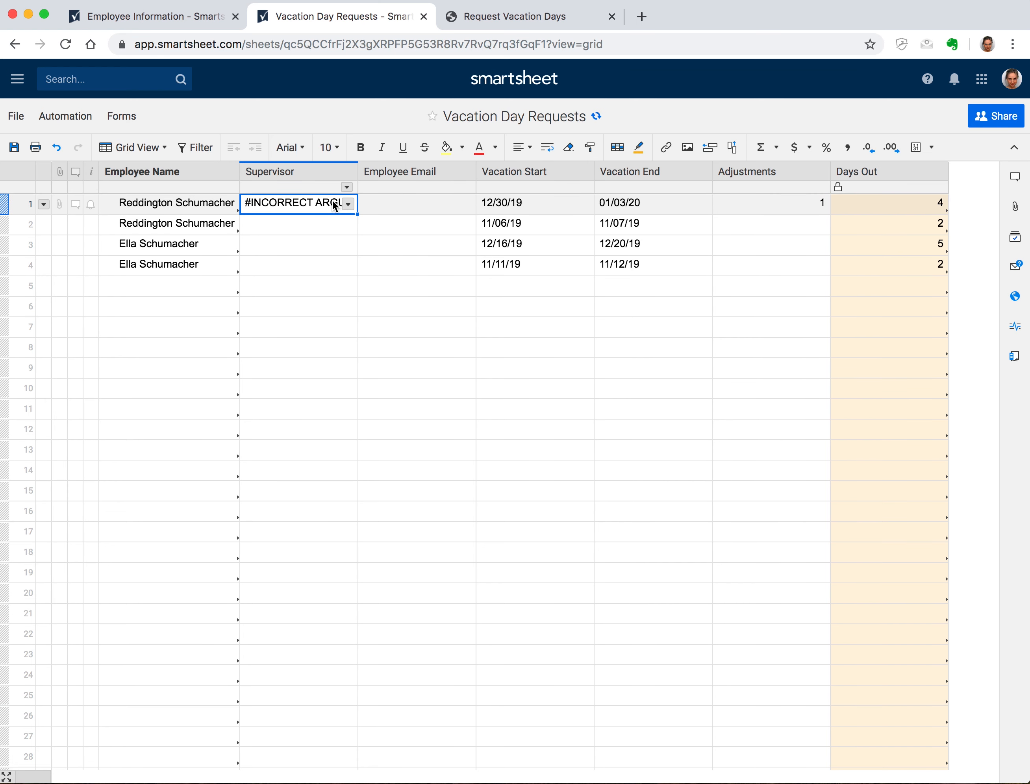
left_click(343, 213)
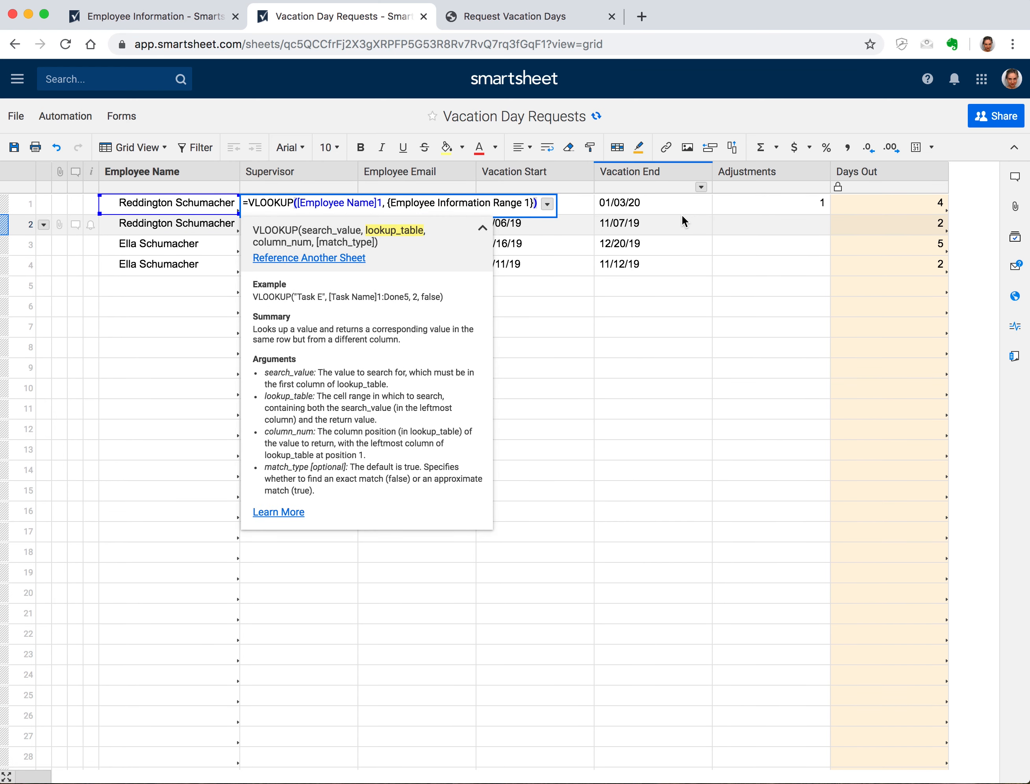
type(",")
left_click(318, 258)
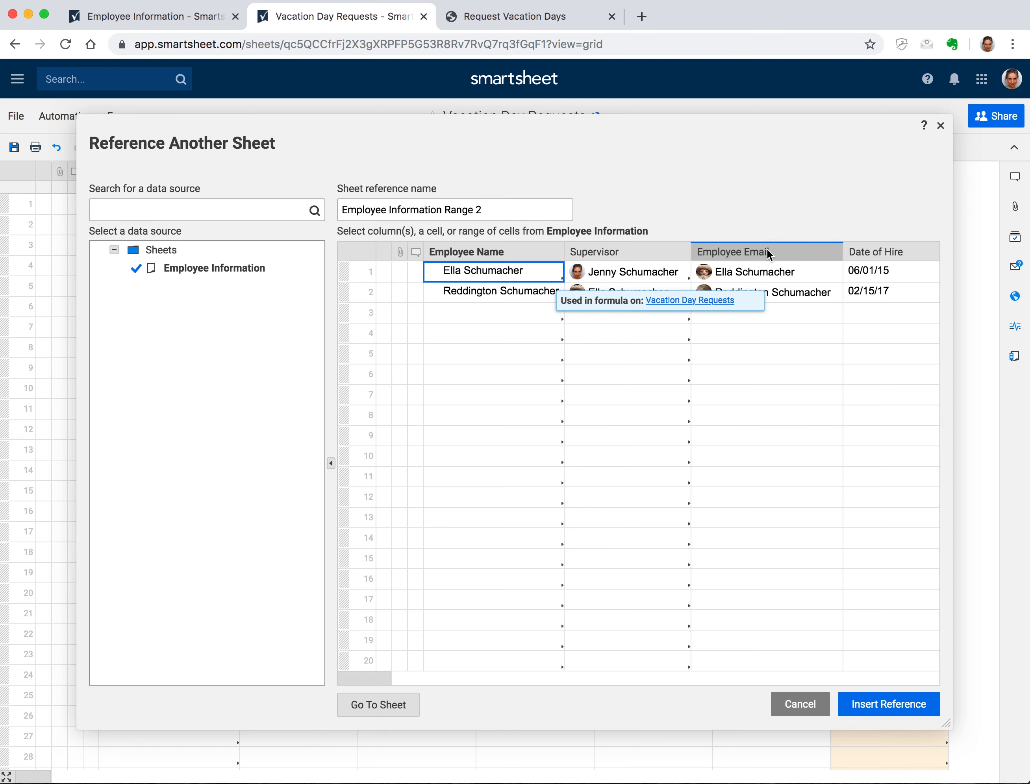
left_click(797, 707)
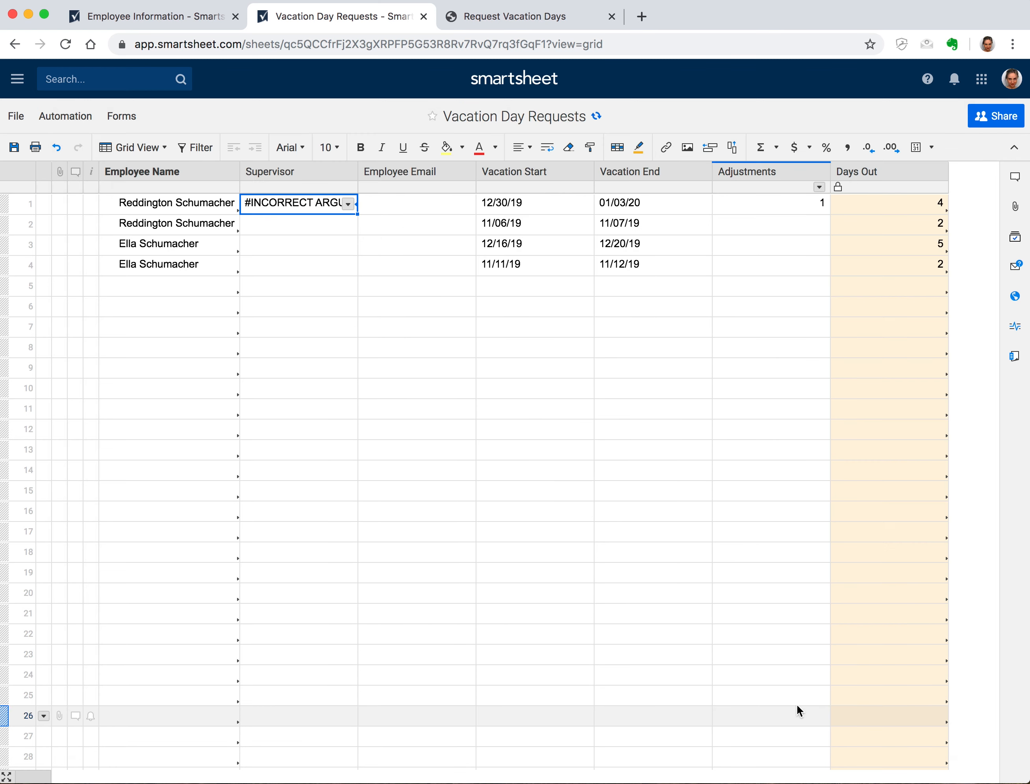
double_click(302, 206)
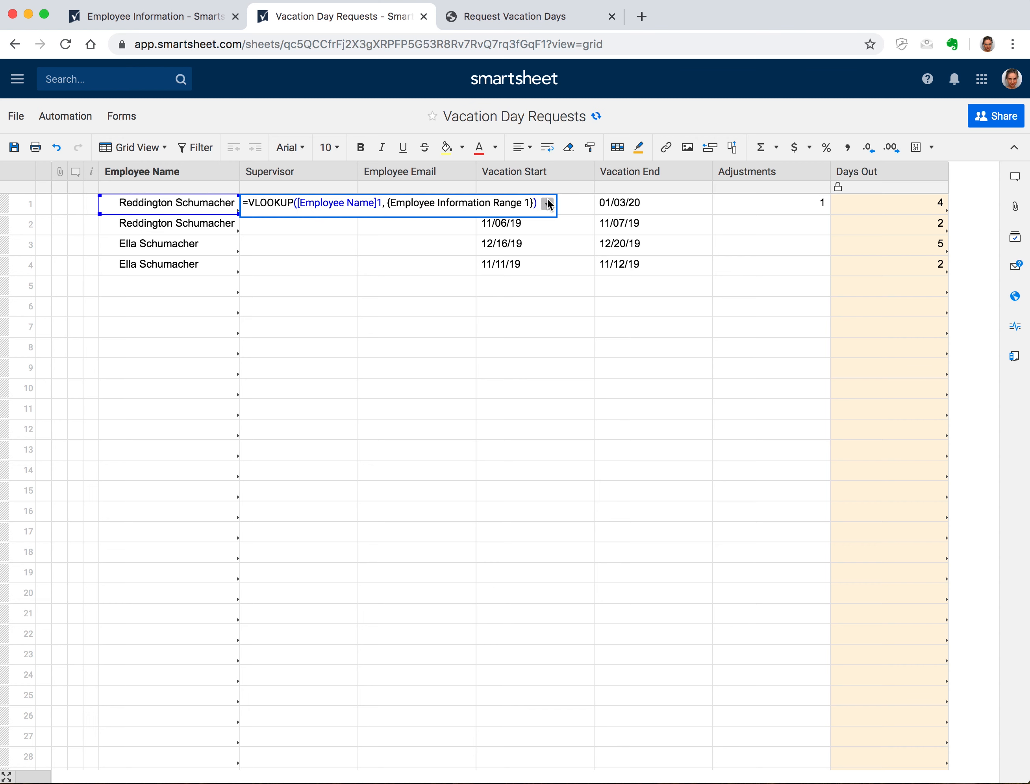
key("Left")
type(", 2")
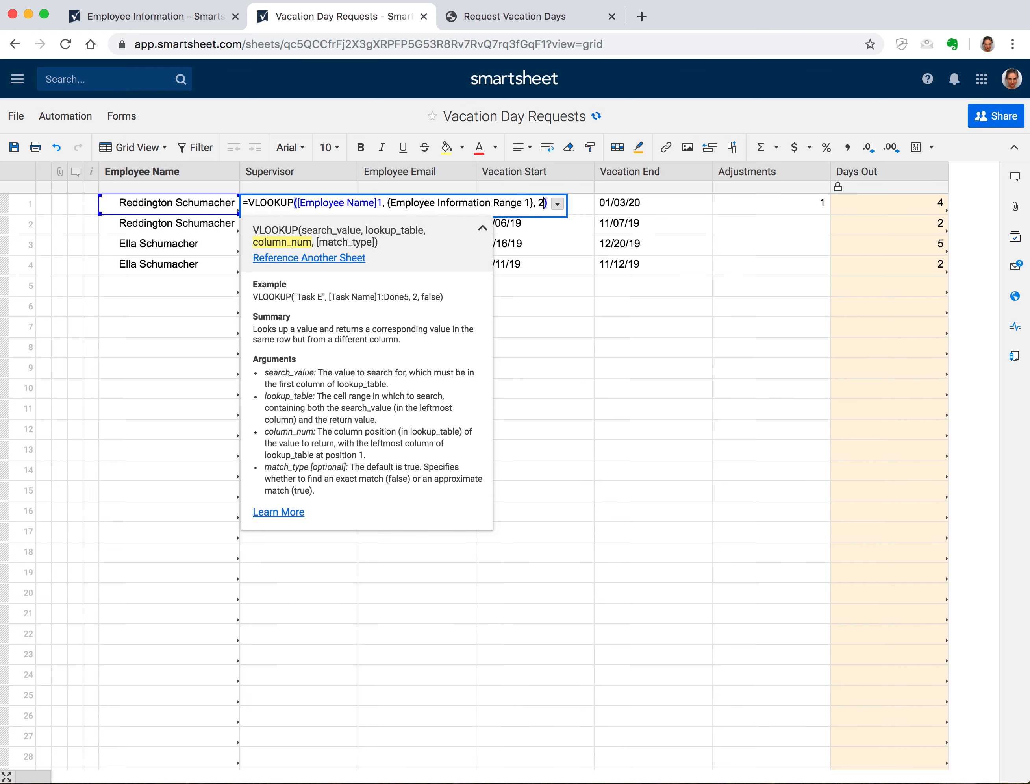
type(", 0")
key("Return")
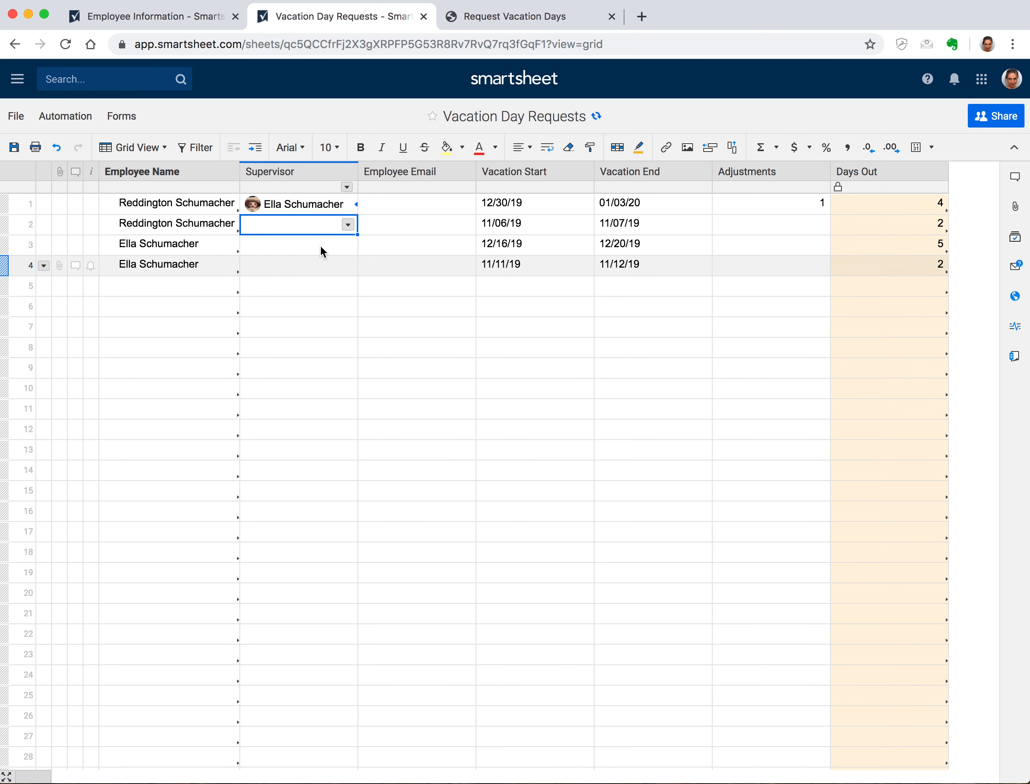
Fill the Supervisor formula down to row 4 and save
left_click(344, 211)
left_click_drag(357, 214, 350, 263)
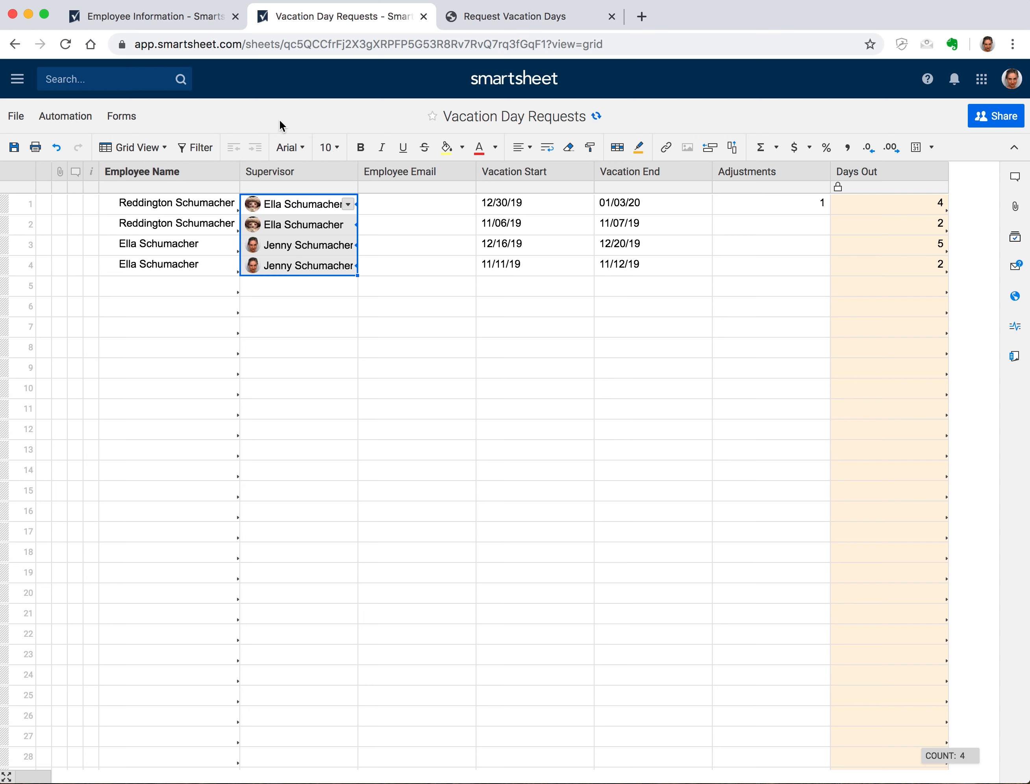
left_click(16, 148)
Add a Title column left of Supervisor on Employee Information
left_click(192, 16)
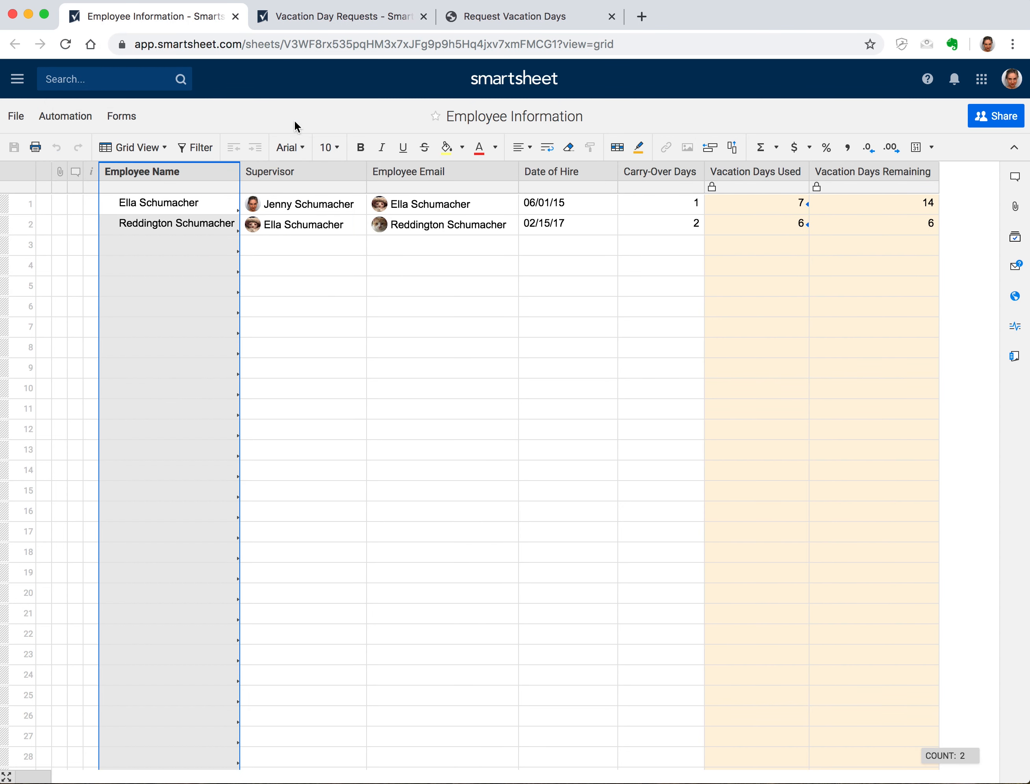
right_click(293, 170)
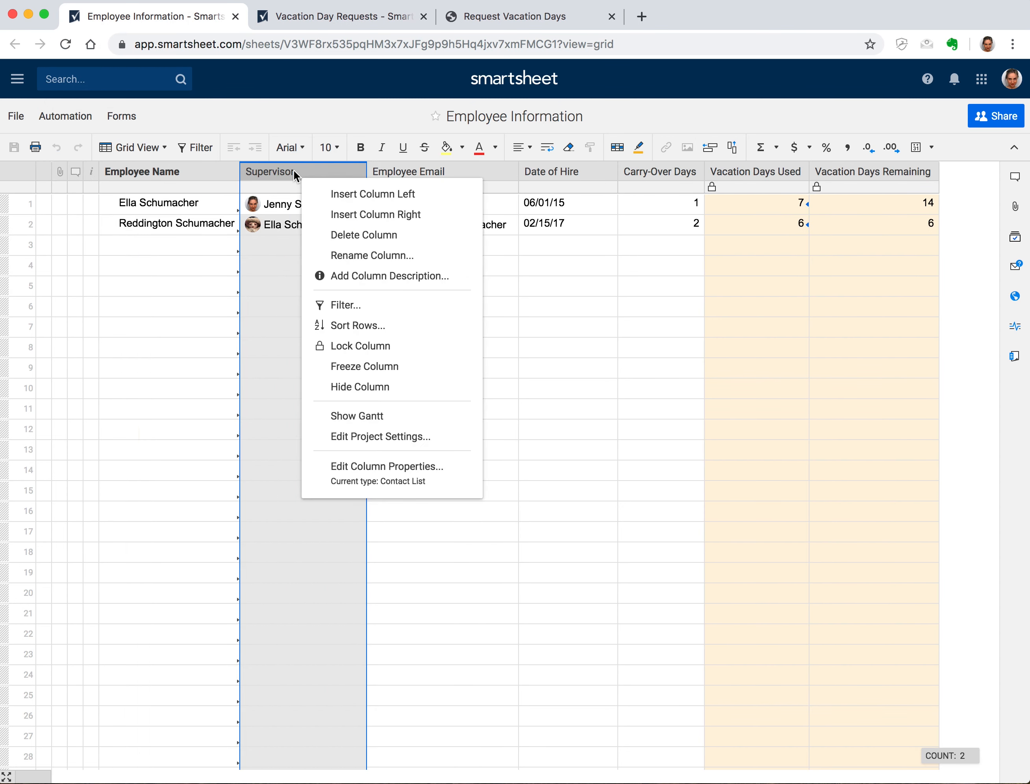
left_click(388, 199)
type("Title")
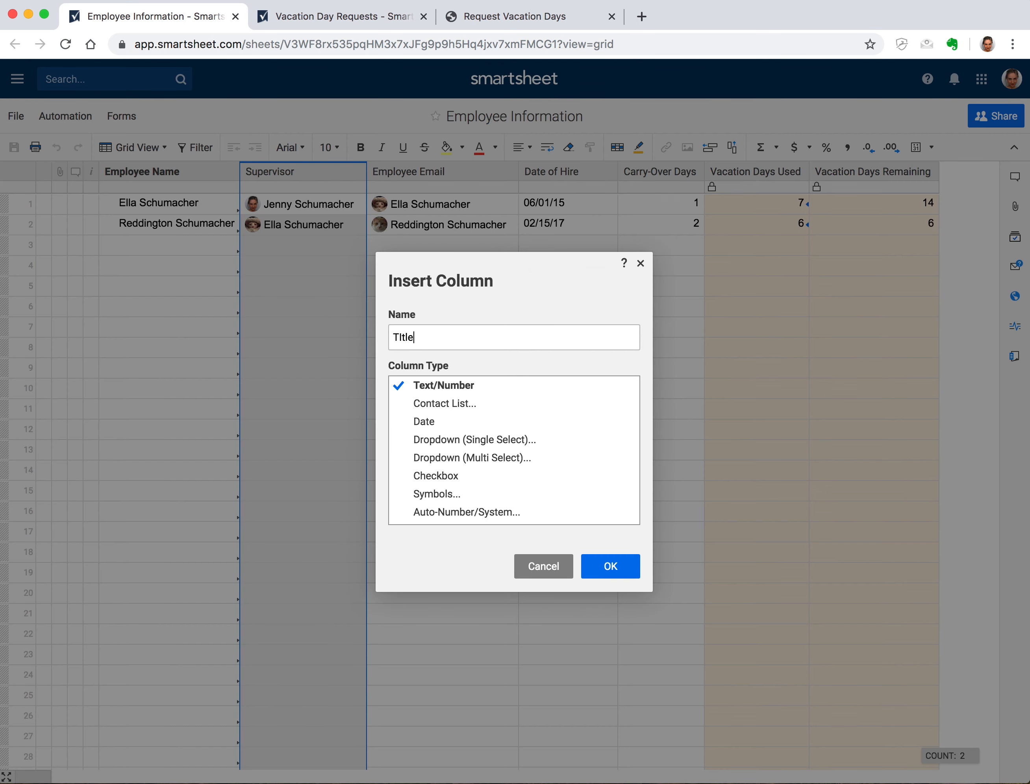
key("BackSpace")
key("BackSpace")
key("BackSpace")
key("BackSpace")
type("itle")
left_click(623, 576)
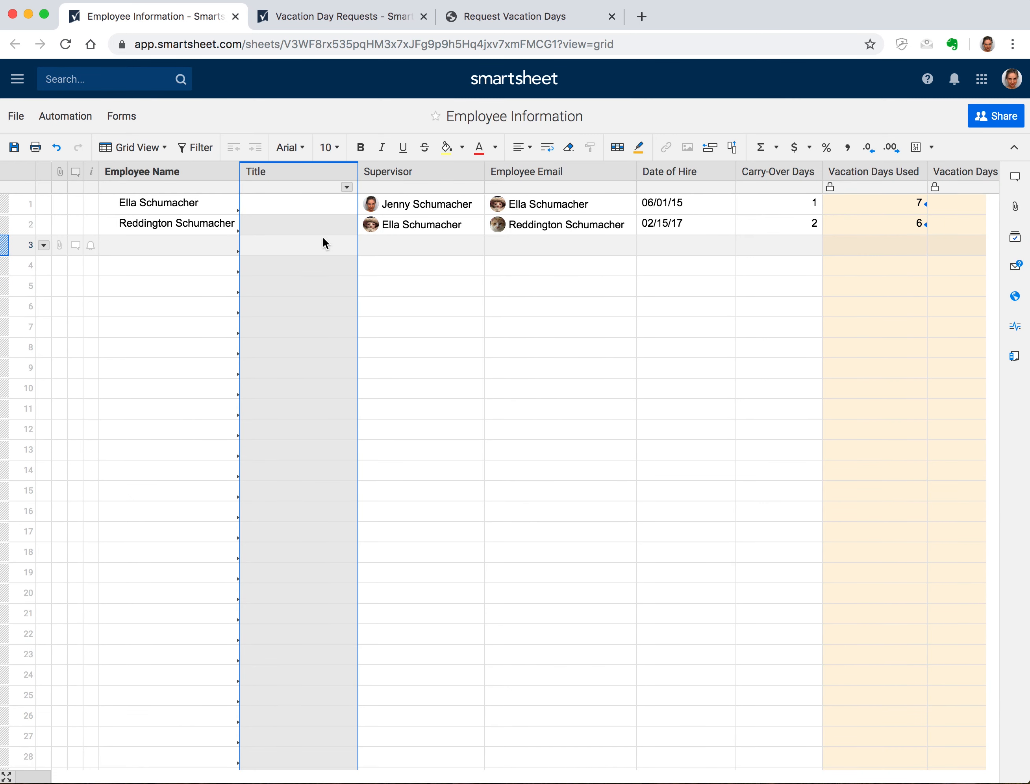
left_click(327, 204)
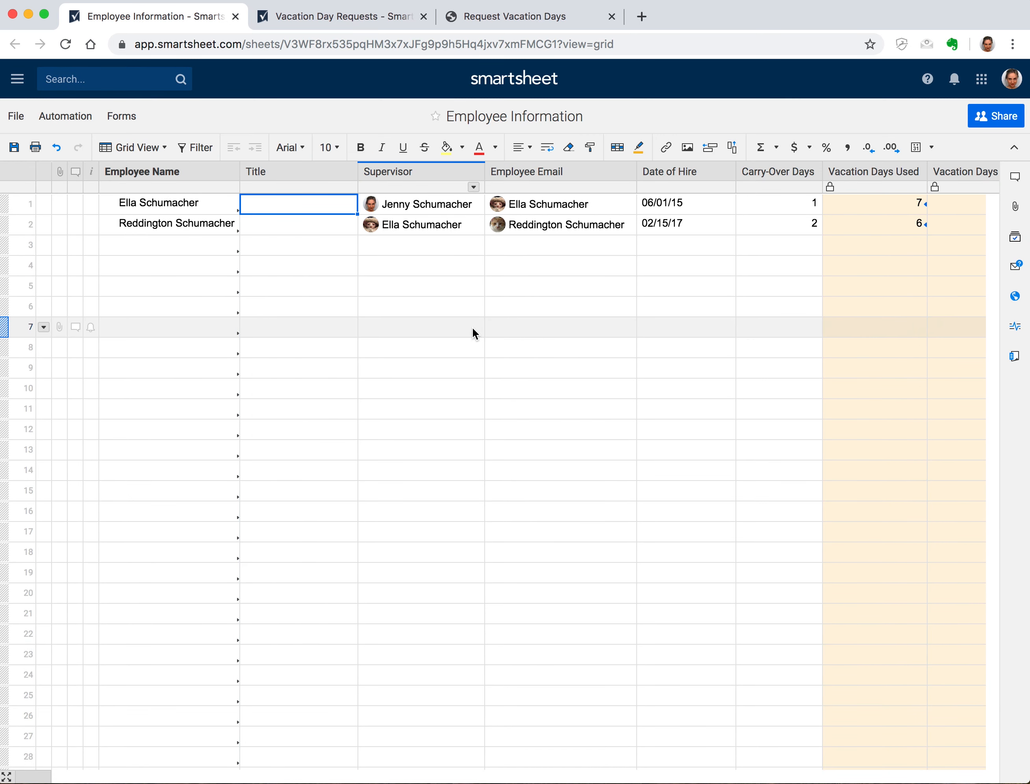
Enter titles Chief Feline Officer and Senior Associate, then save the sheet
type("Chief Fel")
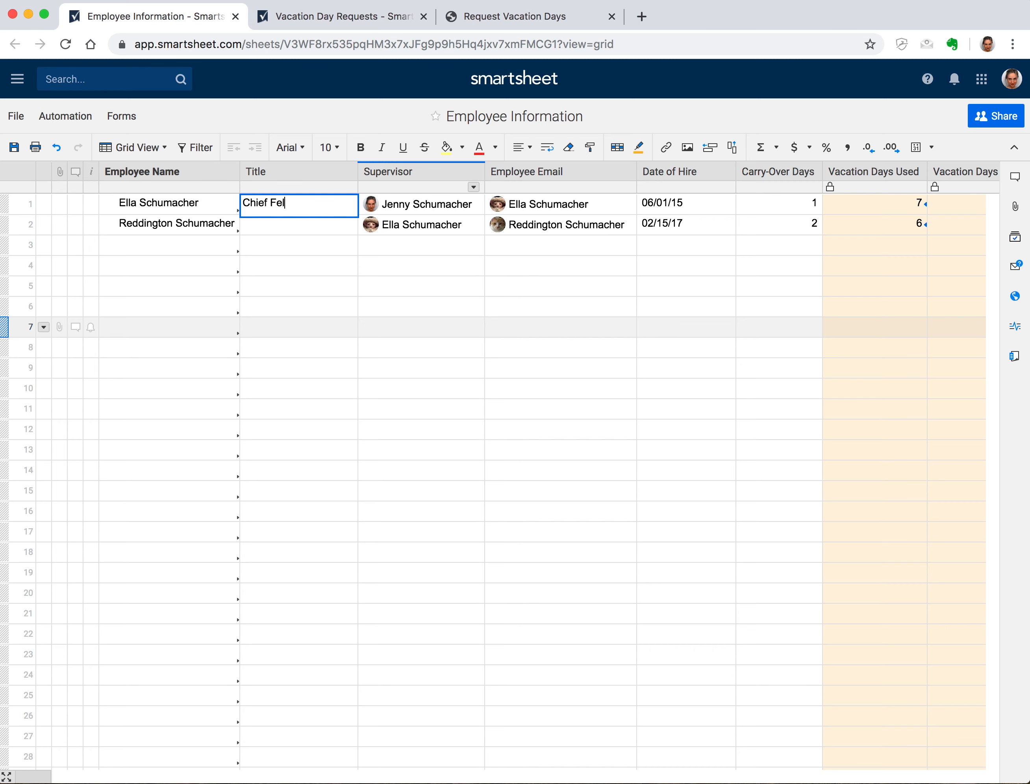
type("ine Officer")
key("Return")
type("S")
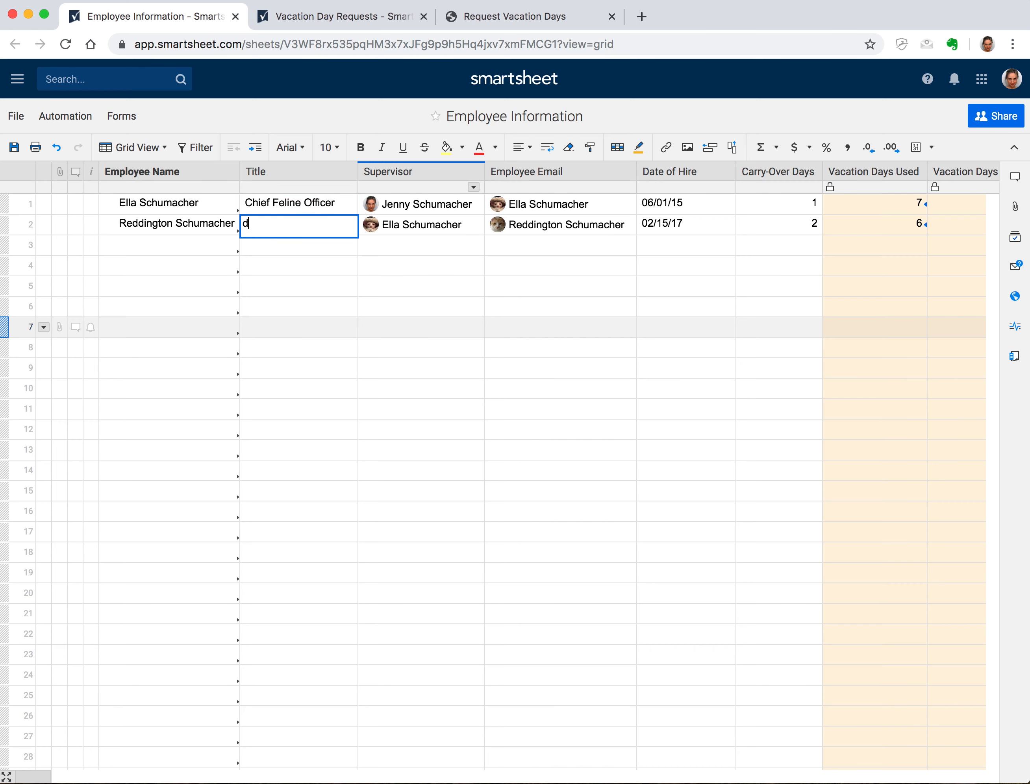
type("enior Associate")
key("Return")
left_click(14, 147)
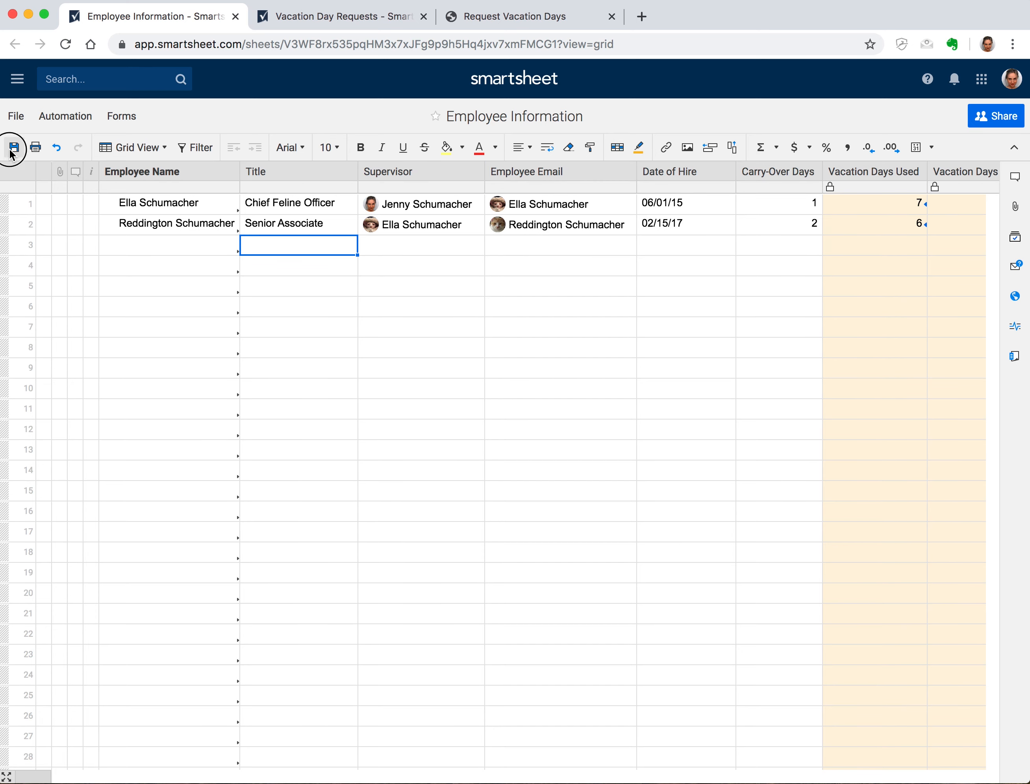
left_click(350, 20)
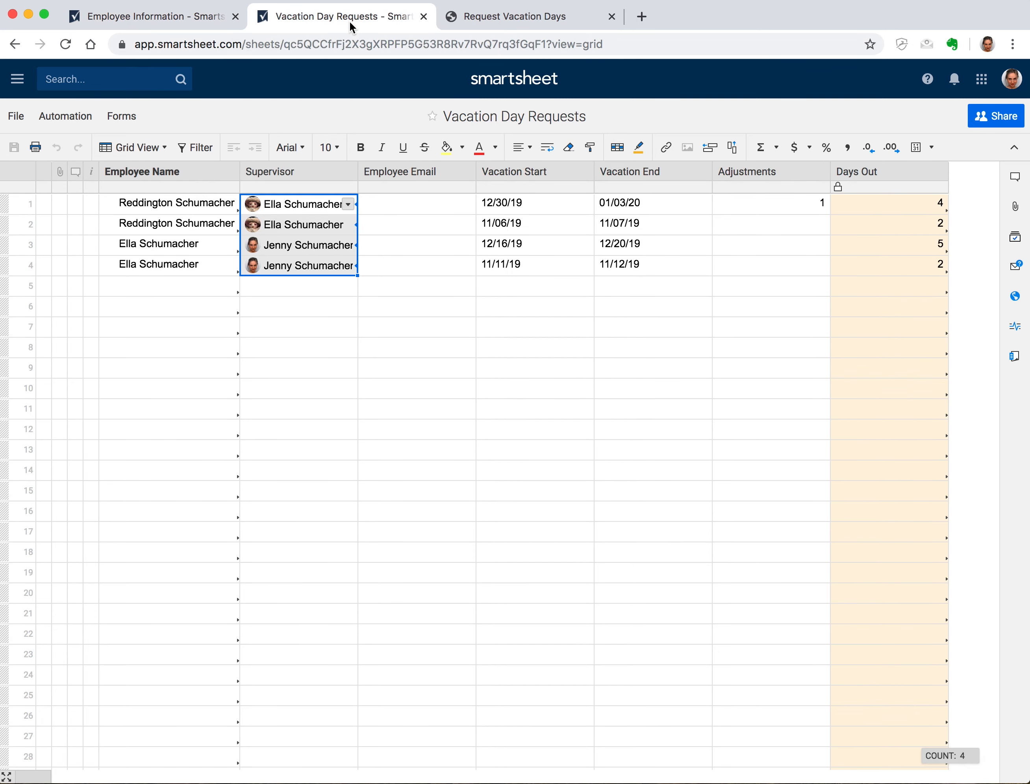
Reload, delete the Title column, and clear Supervisor rows 1–4 on Vacation Day Requests
left_click(66, 44)
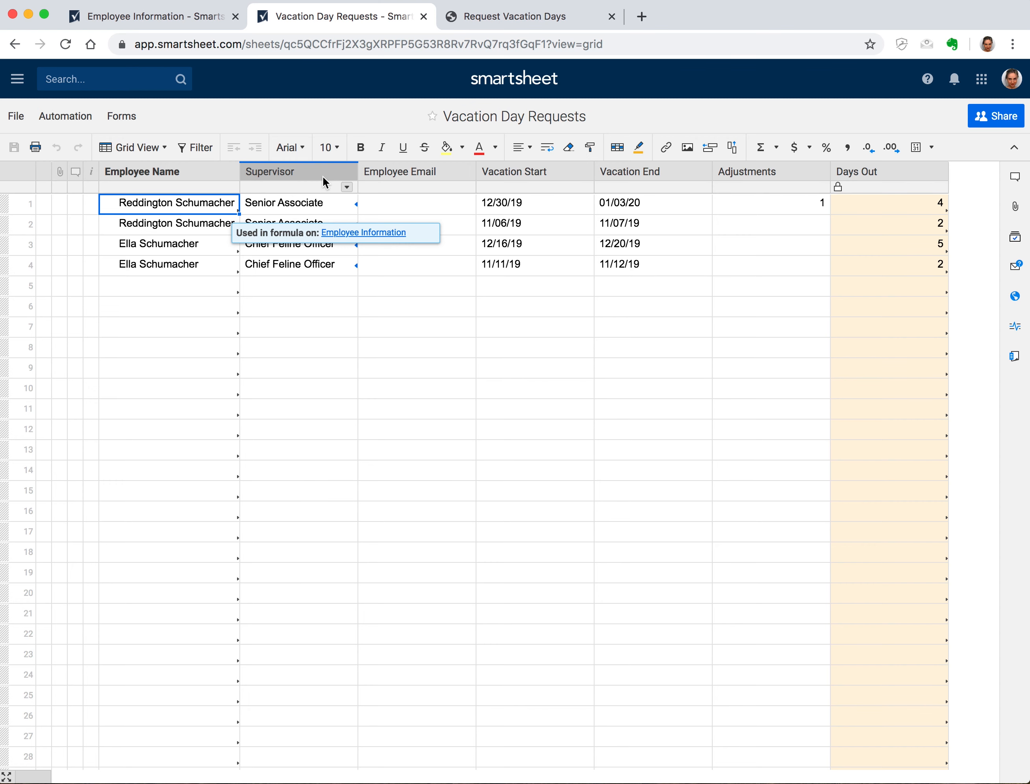
left_click(200, 17)
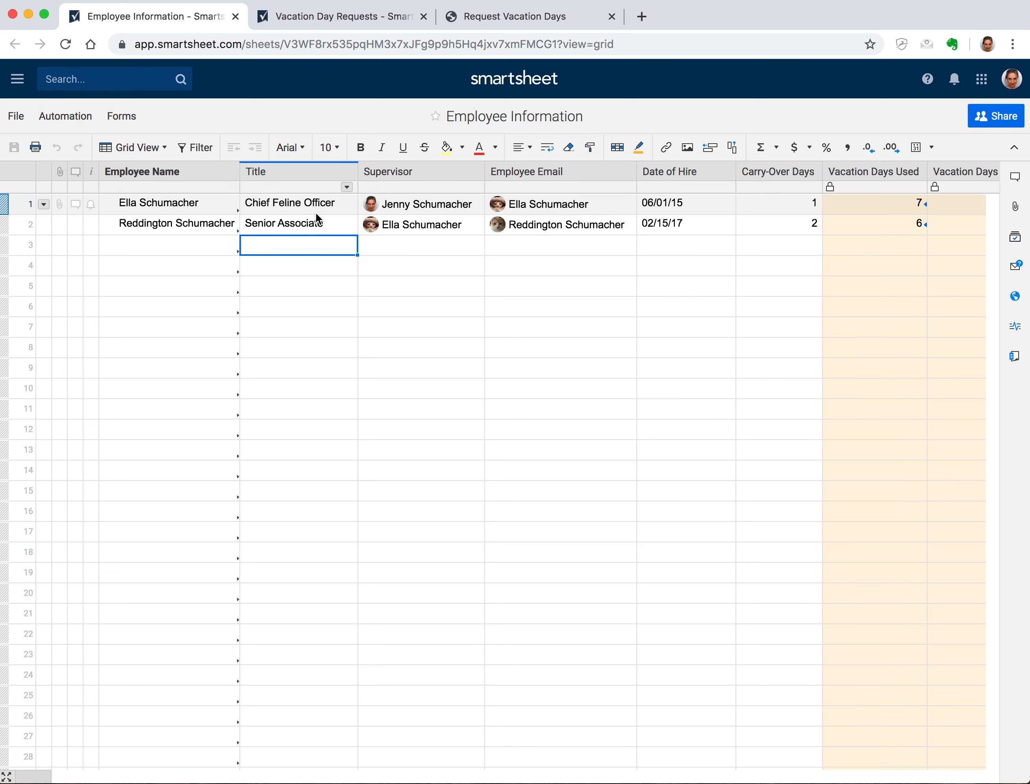
right_click(320, 174)
left_click(426, 242)
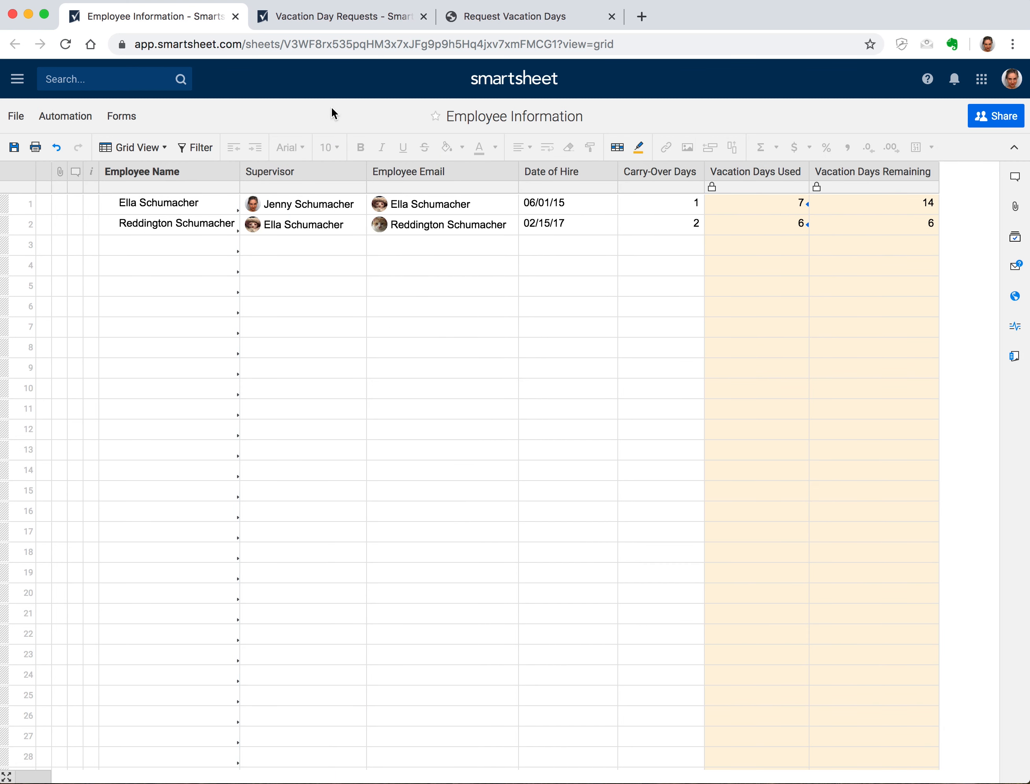
left_click(334, 14)
left_click_drag(301, 203, 288, 275)
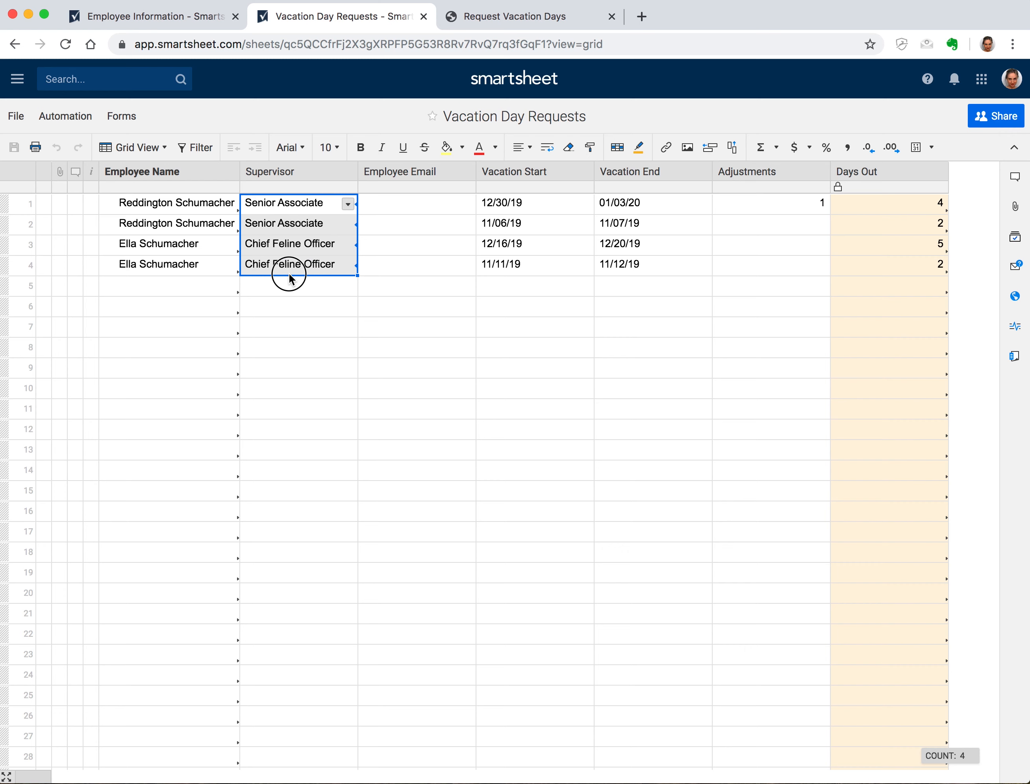
key("Delete")
Begin =INDEX( in Supervisor row 1 using Employee Information's Supervisor column
left_click(307, 207)
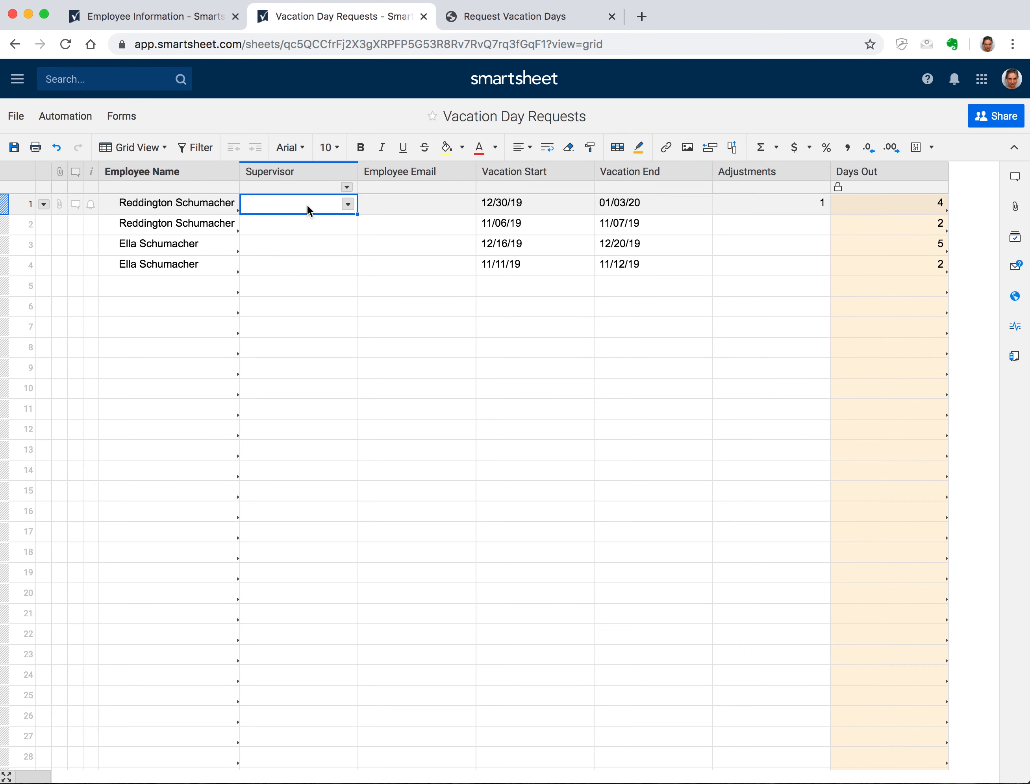
type("=INDEX(")
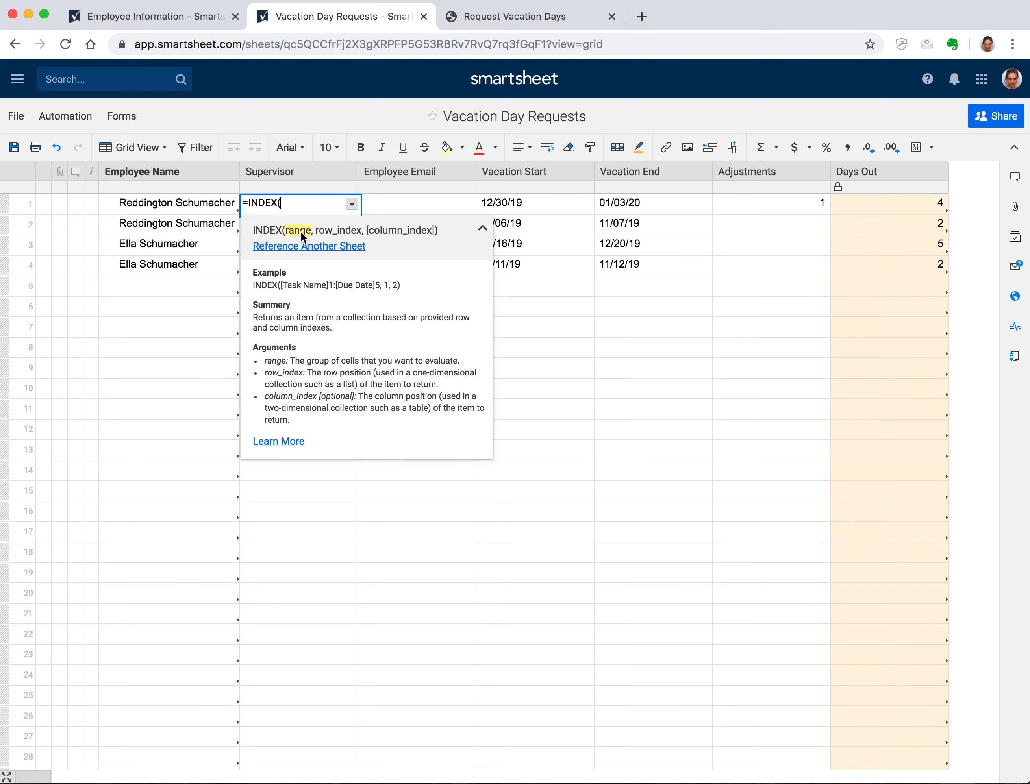
left_click(325, 247)
left_click(255, 267)
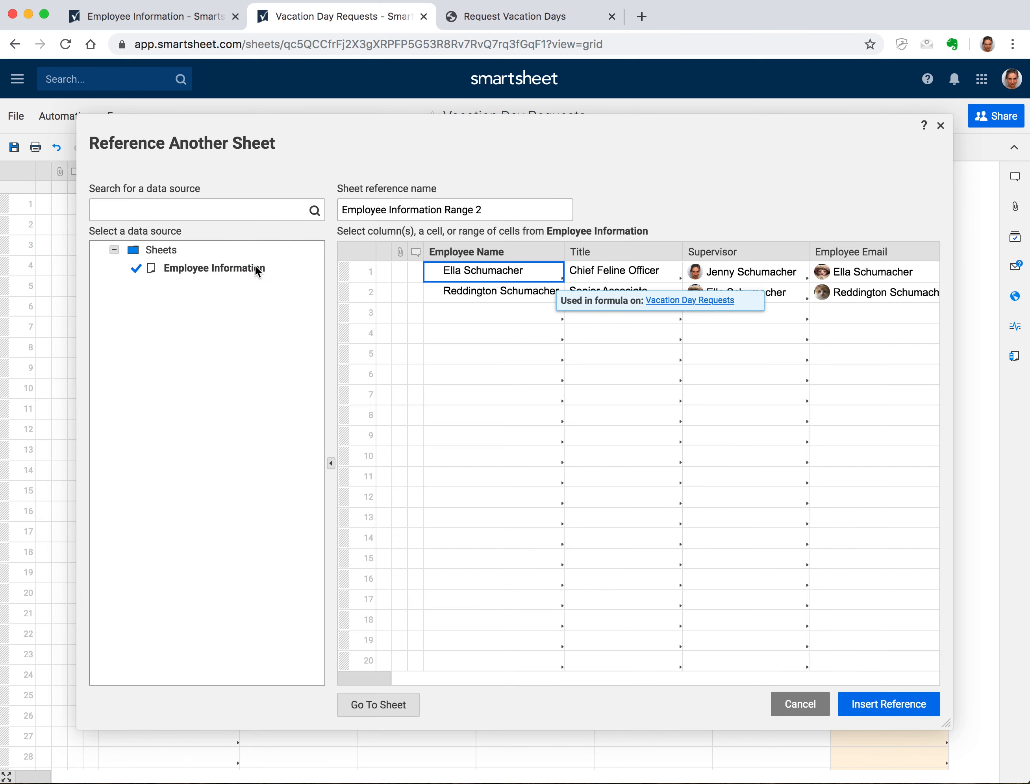
left_click(716, 252)
Name the cross-sheet reference Supervisor Lookup and insert it into the formula
left_click(518, 209)
triple_click(517, 210)
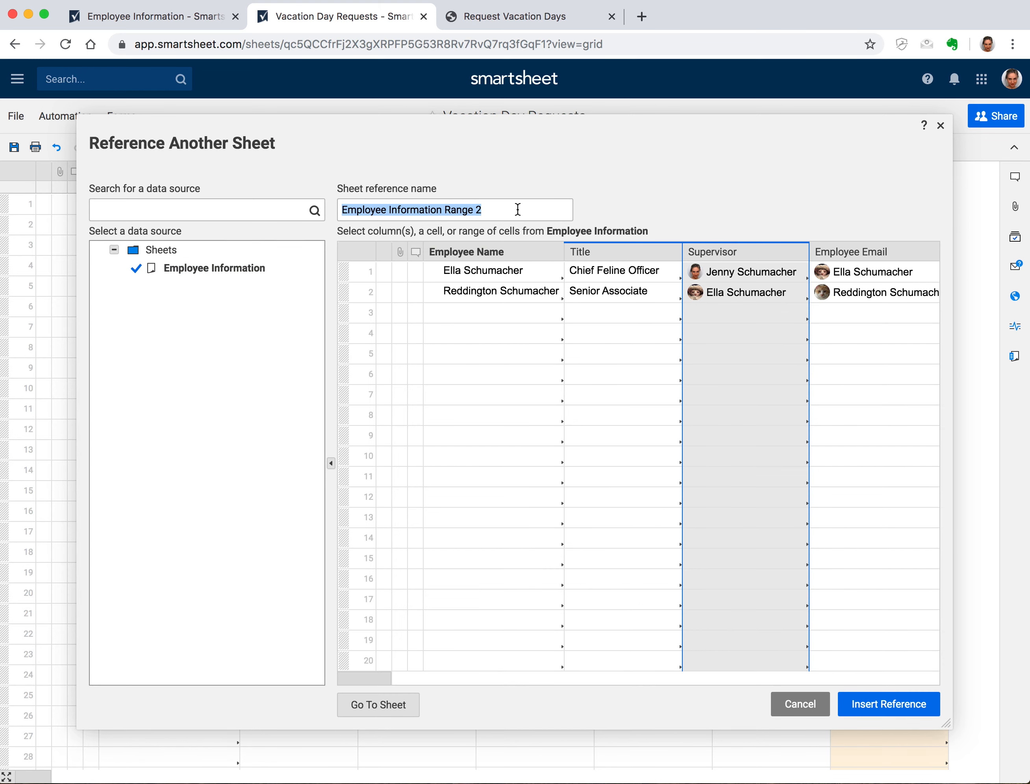
type("Supervisor")
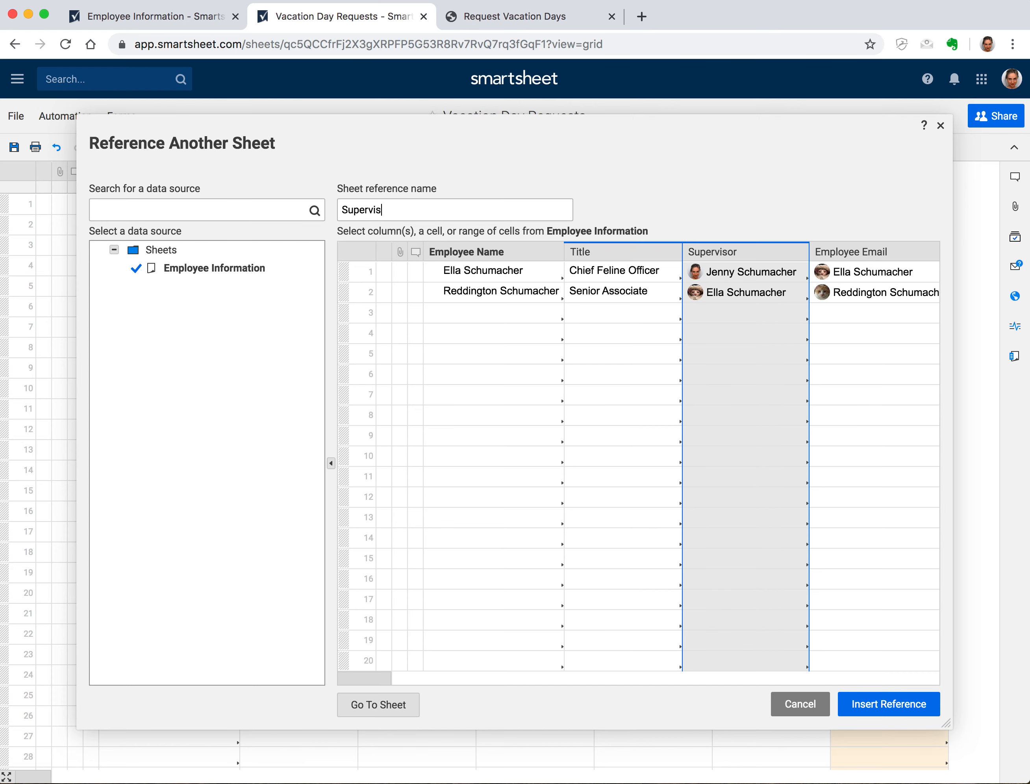
left_click(888, 702)
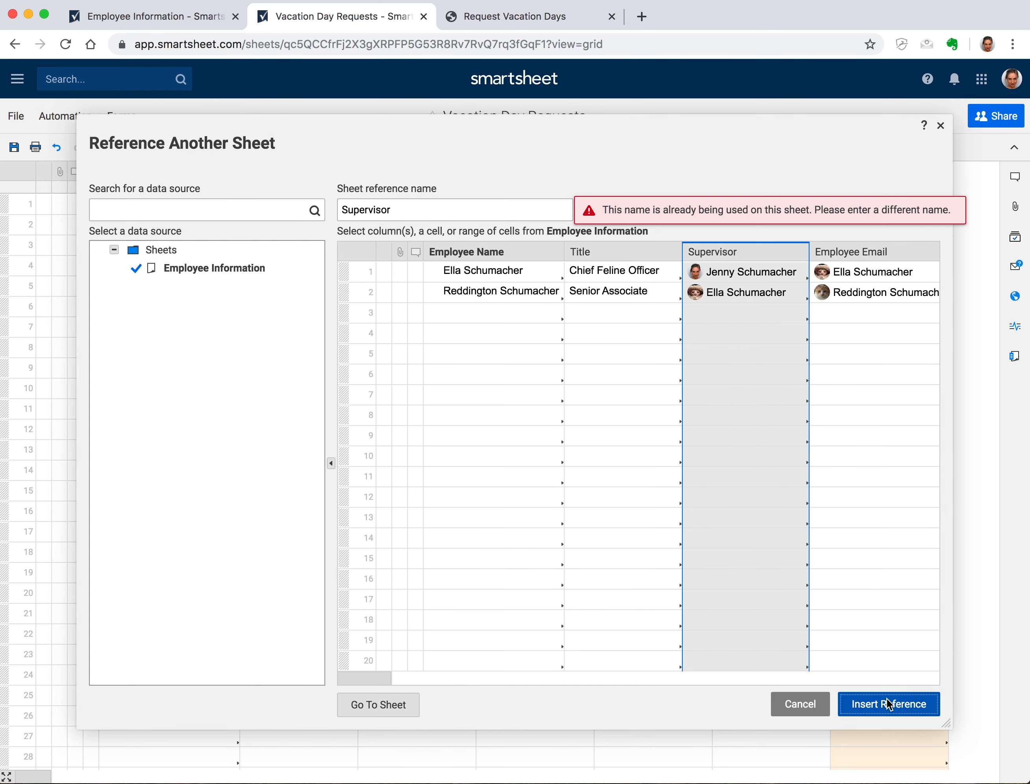
left_click(496, 205)
type("Lookup")
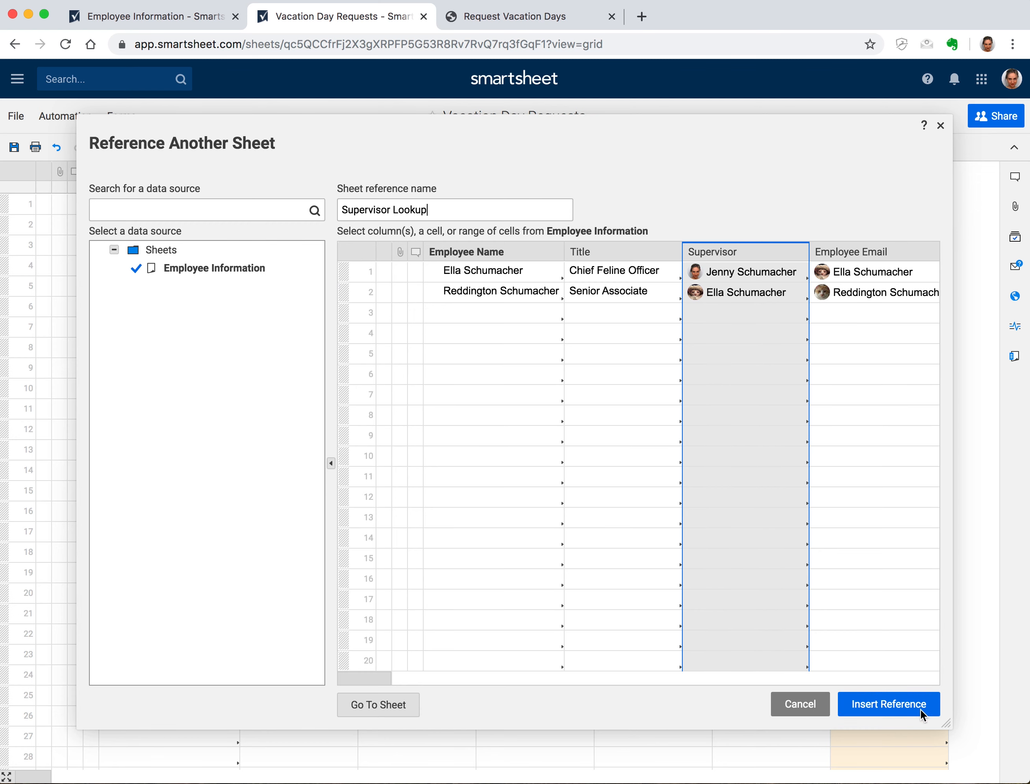
left_click(897, 696)
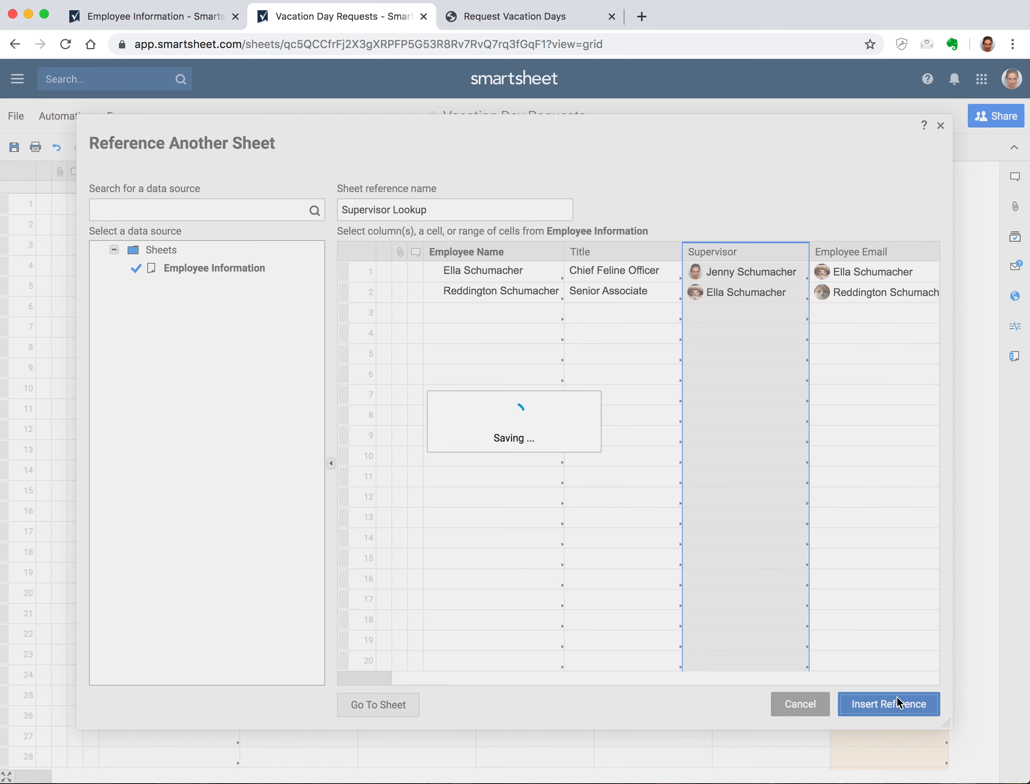
double_click(284, 203)
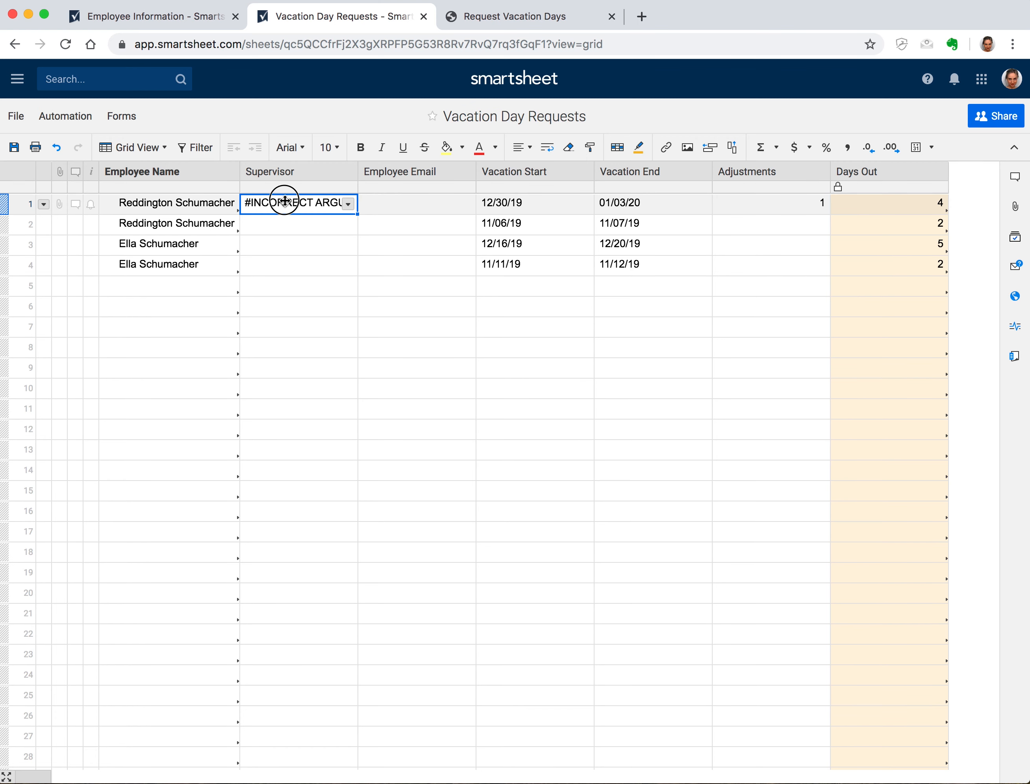
Add MATCH of [Employee Name]1 against the Employee Name column as Supervisor Table
left_click(372, 203)
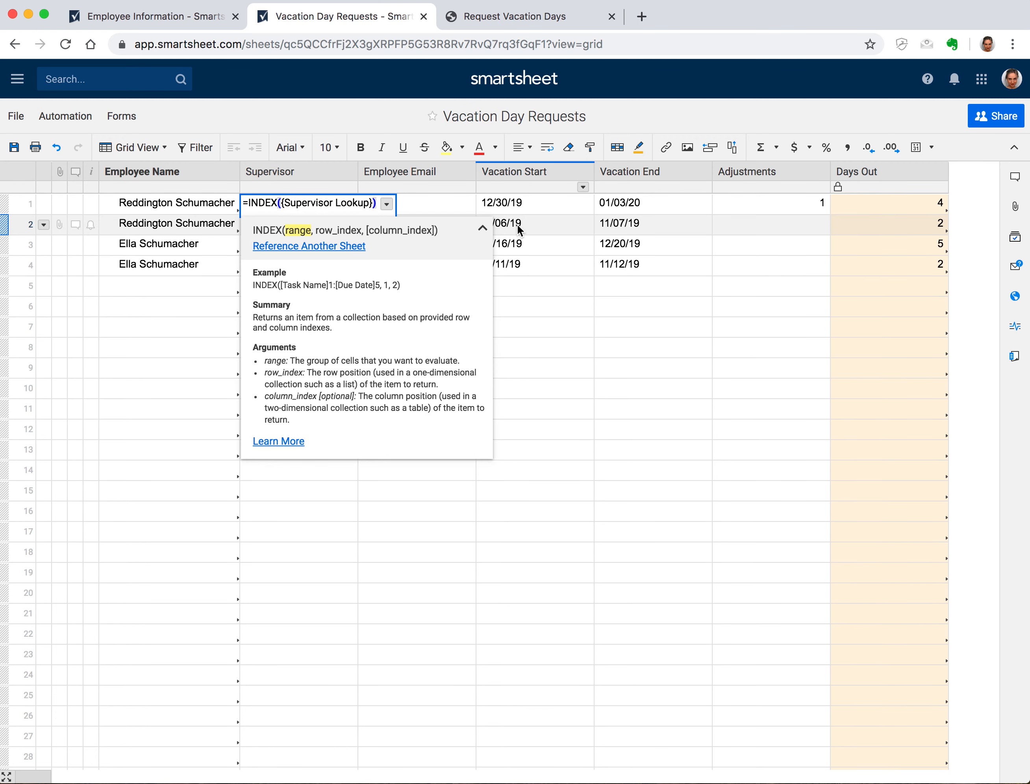
type(", ")
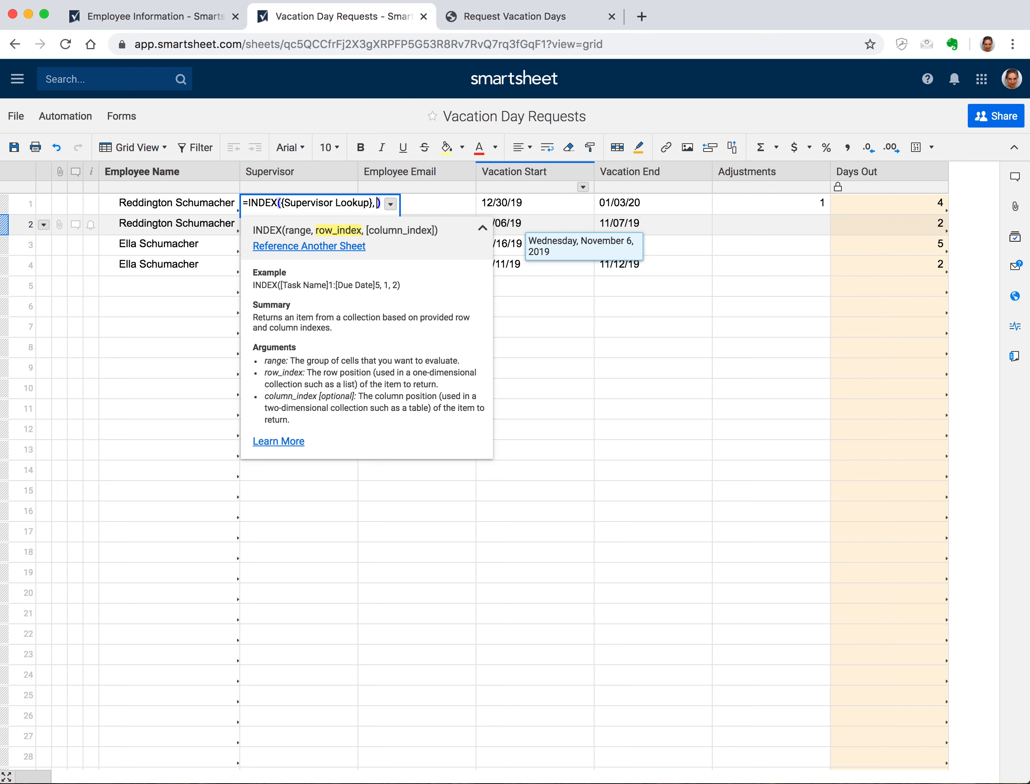
type("MATCH(")
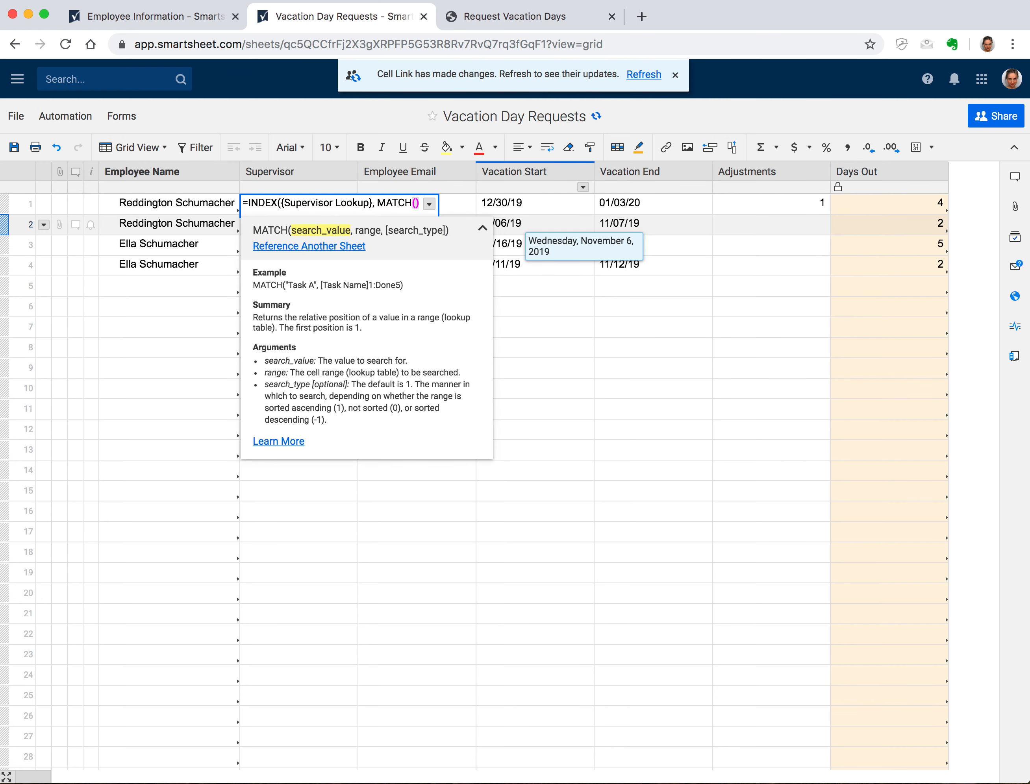
left_click(220, 204)
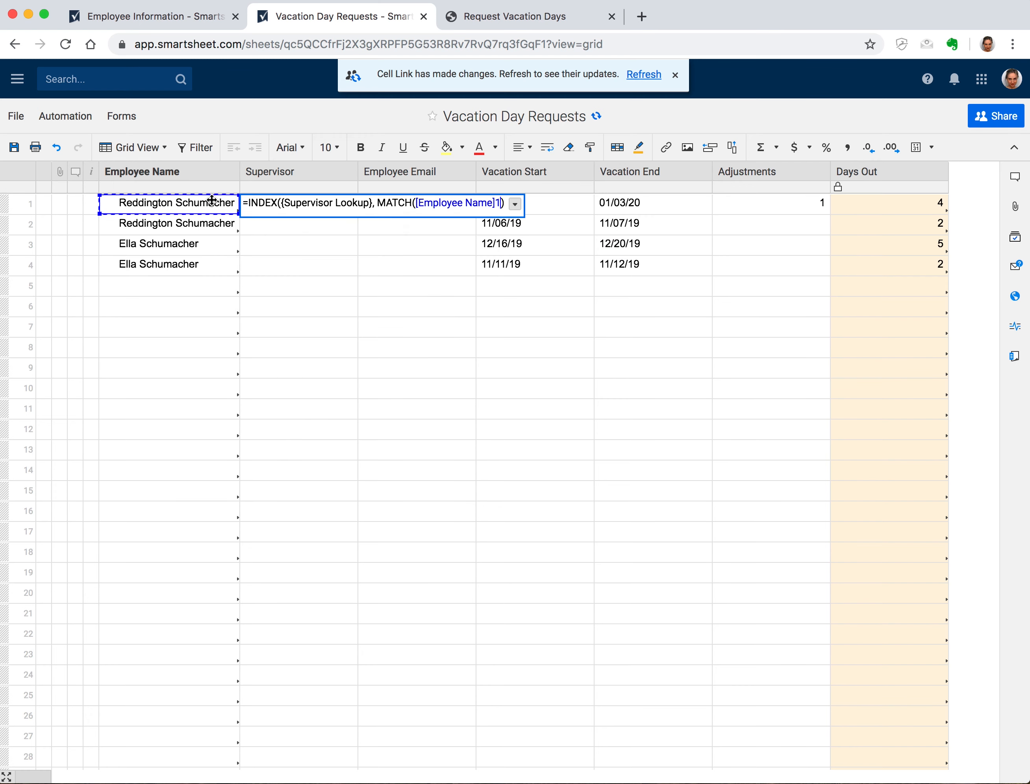
type(",")
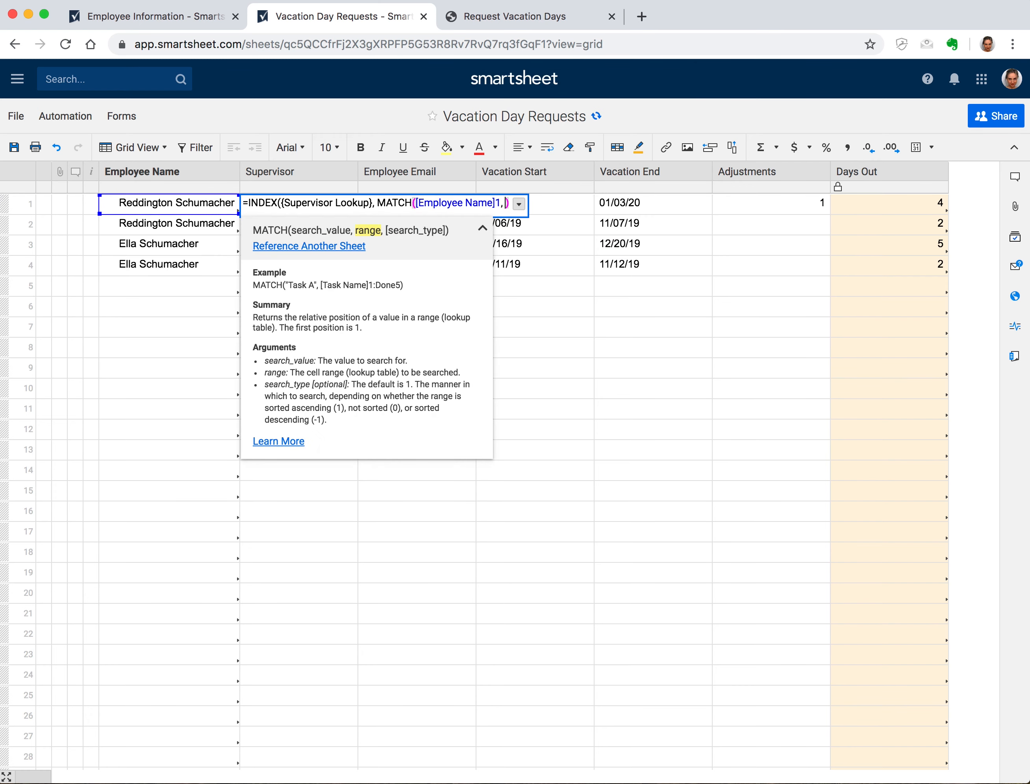
left_click(307, 246)
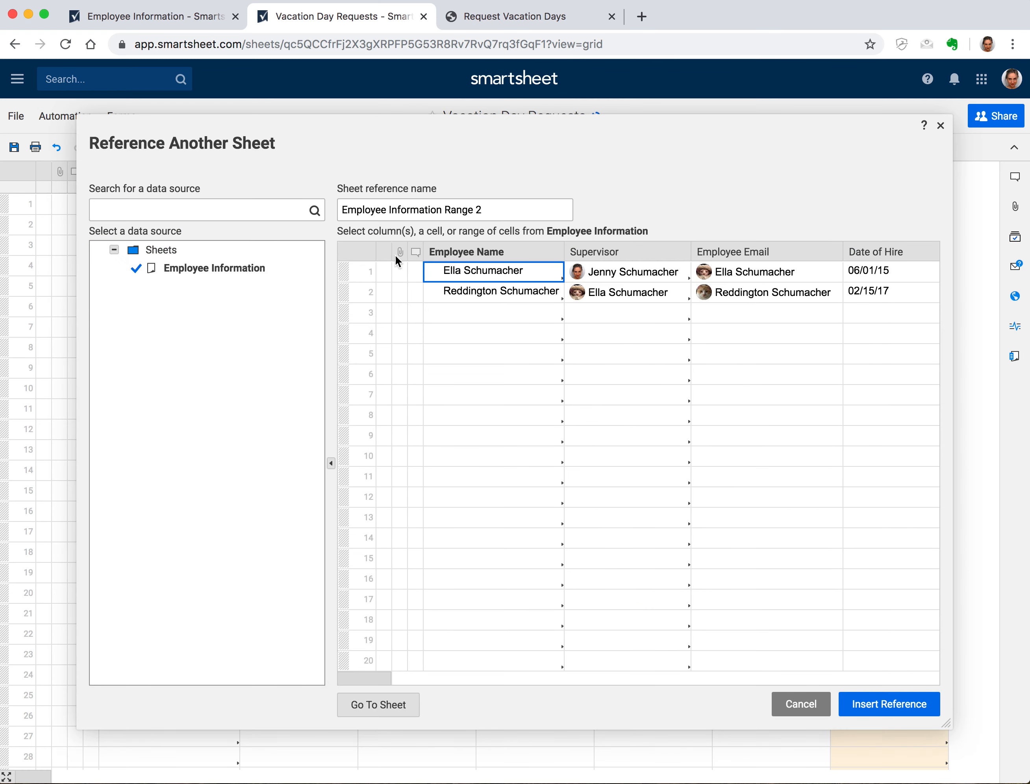
left_click(478, 251)
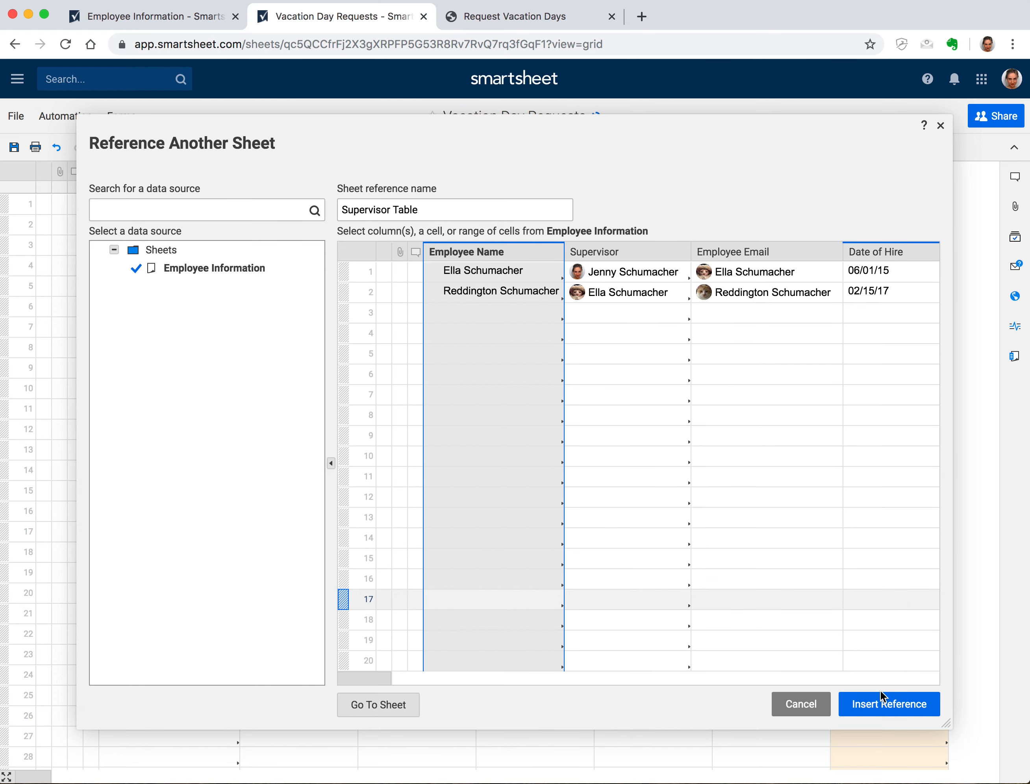
left_click(880, 702)
Append match type 0 and commit the INDEX/MATCH formula
left_click(322, 204)
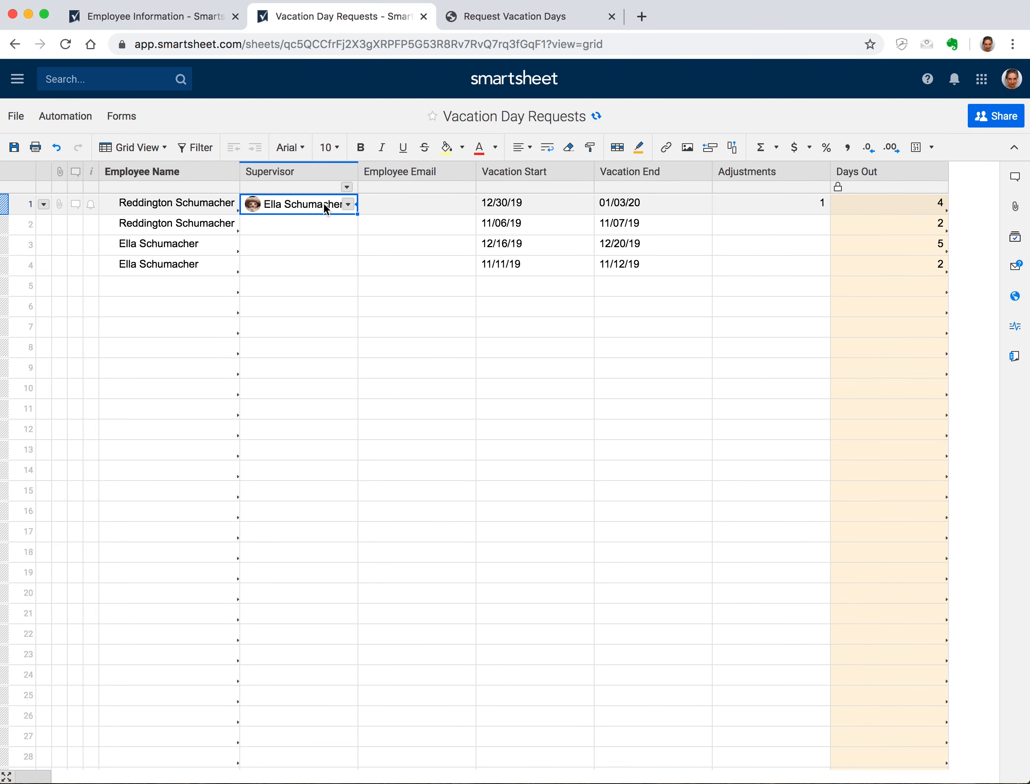
left_click(321, 205)
left_click(588, 202)
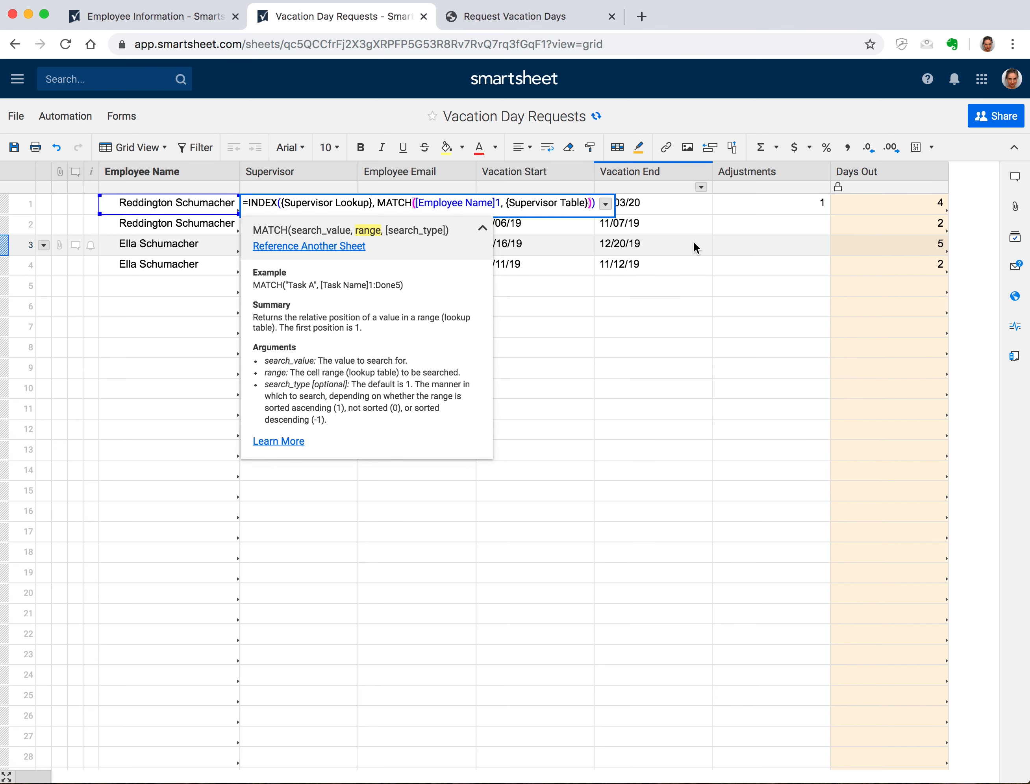
type(", 0")
key("Return")
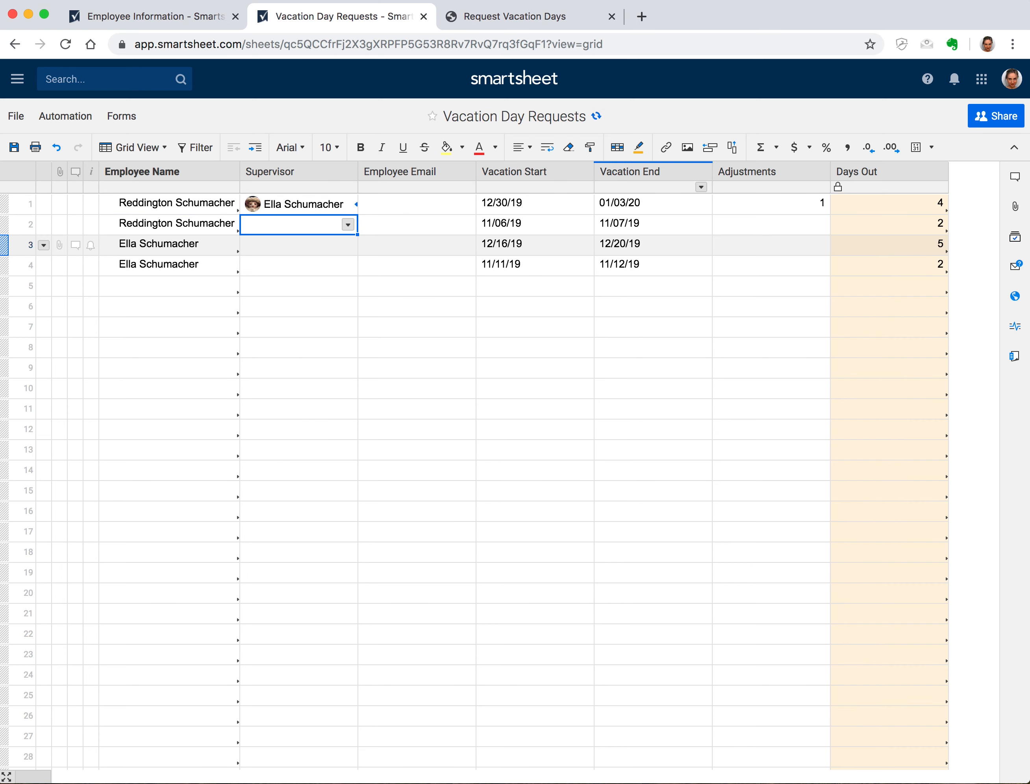
Fill the INDEX/MATCH Supervisor formula from row 1 down through row 4
left_click(351, 210)
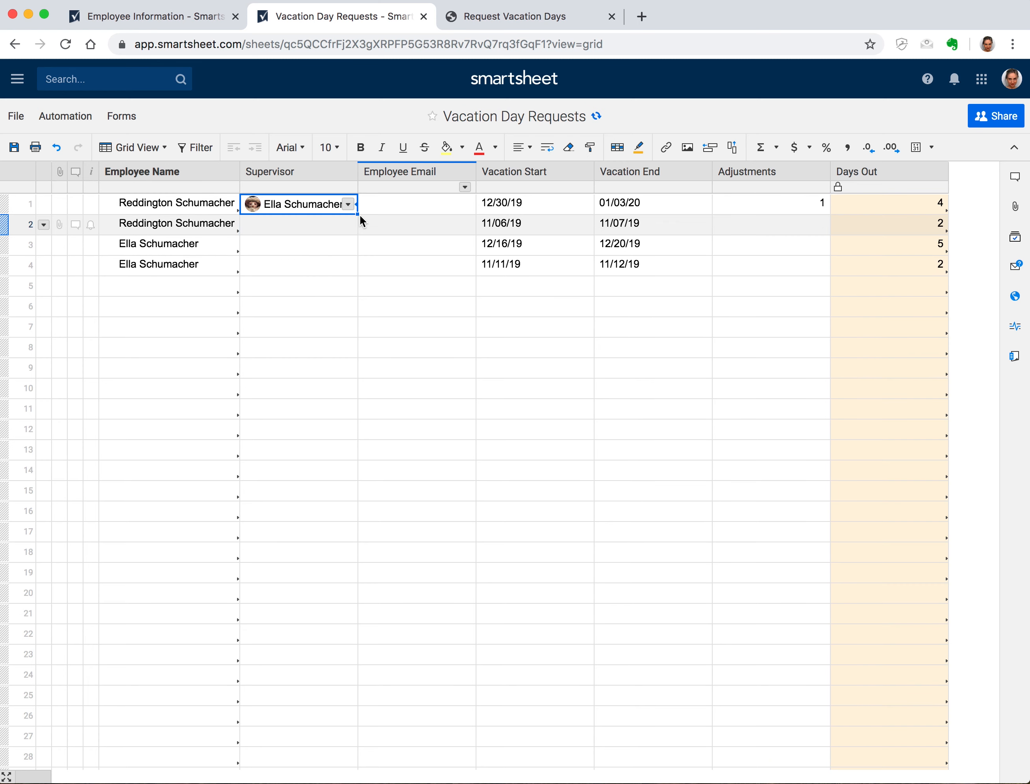
left_click_drag(352, 213, 348, 266)
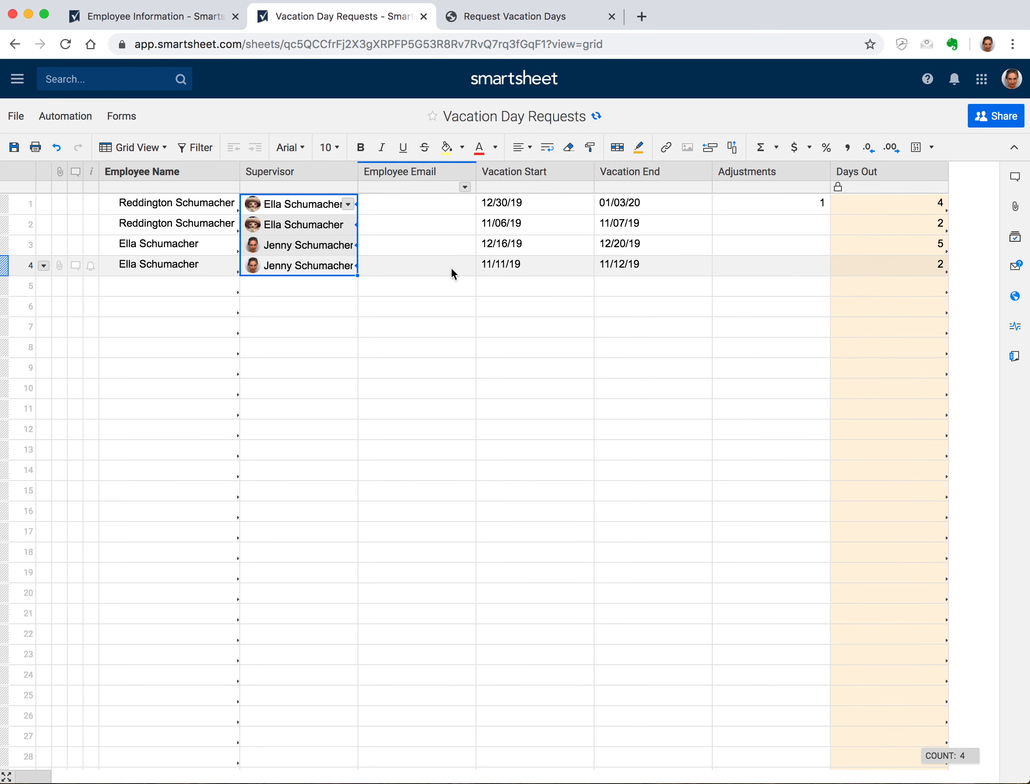
mouse_move(336, 244)
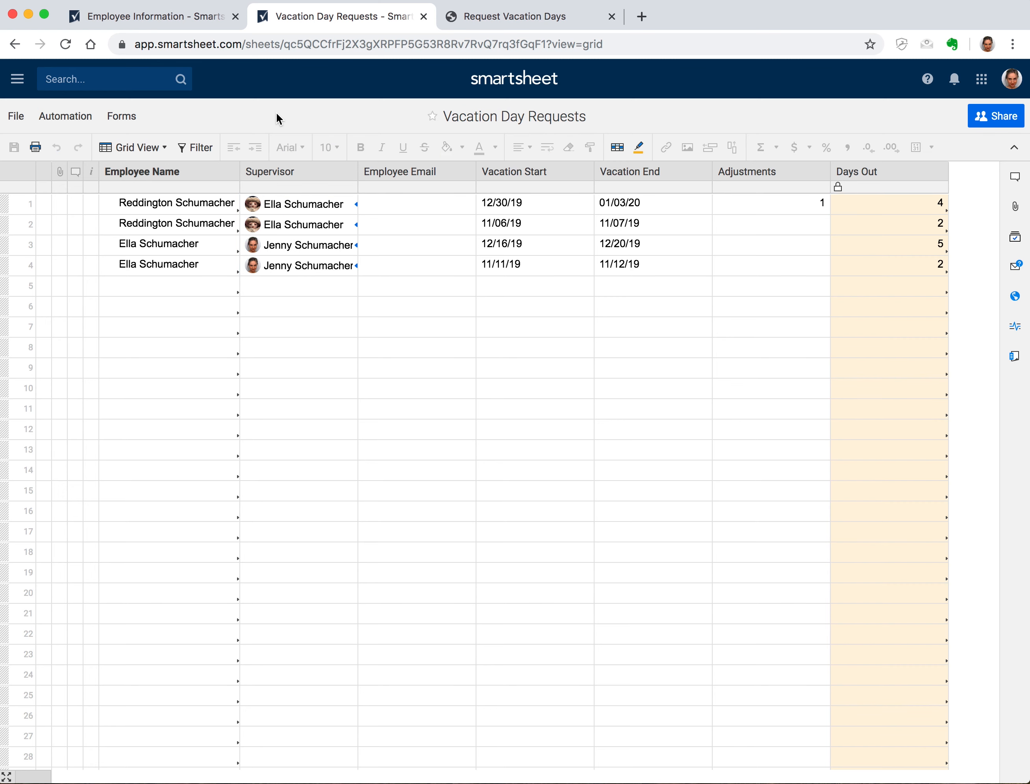
left_click(182, 15)
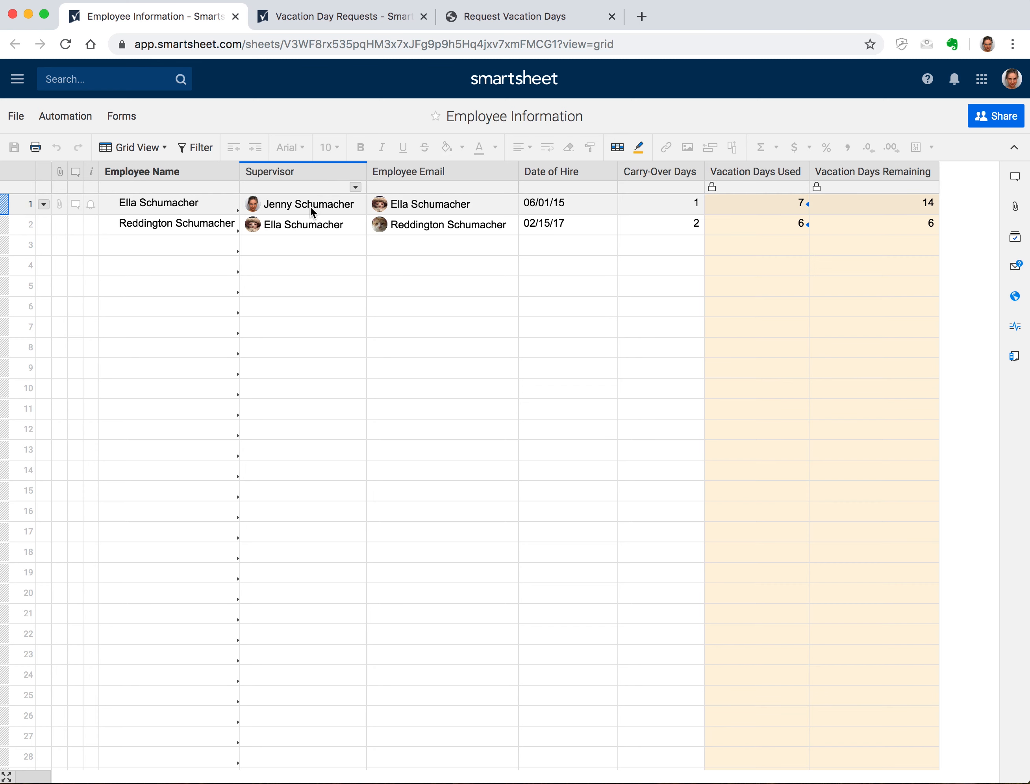
Switch from the Employee Information sheet back to the Vacation Day Requests sheet
mouse_move(310, 208)
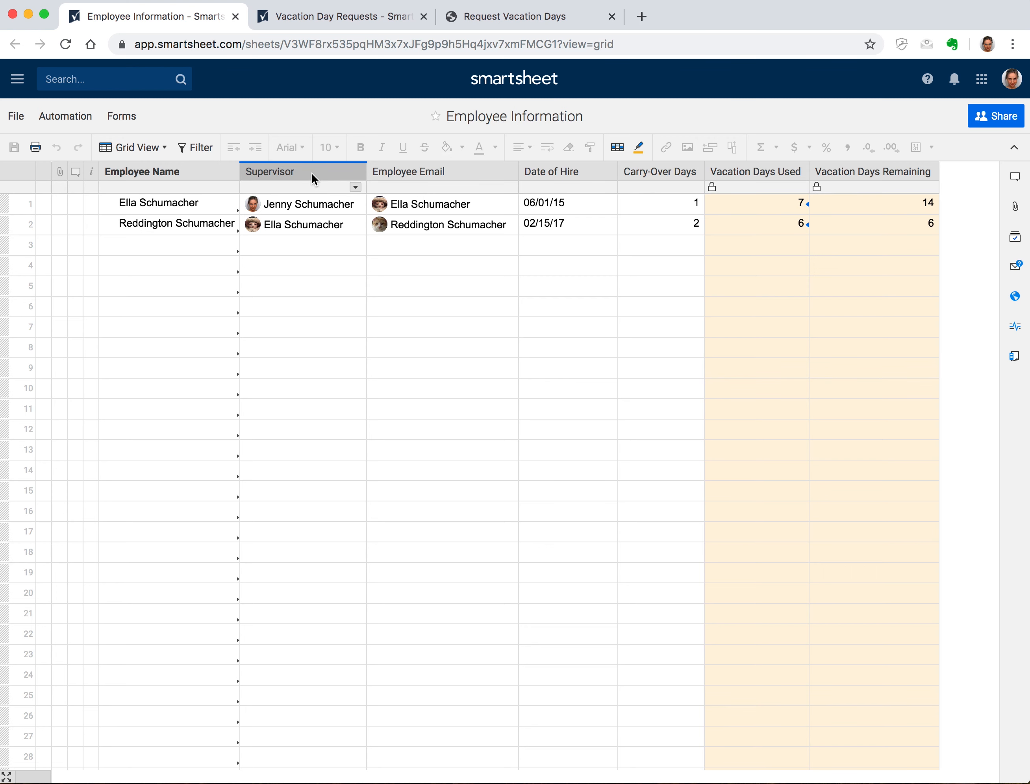
left_click(339, 15)
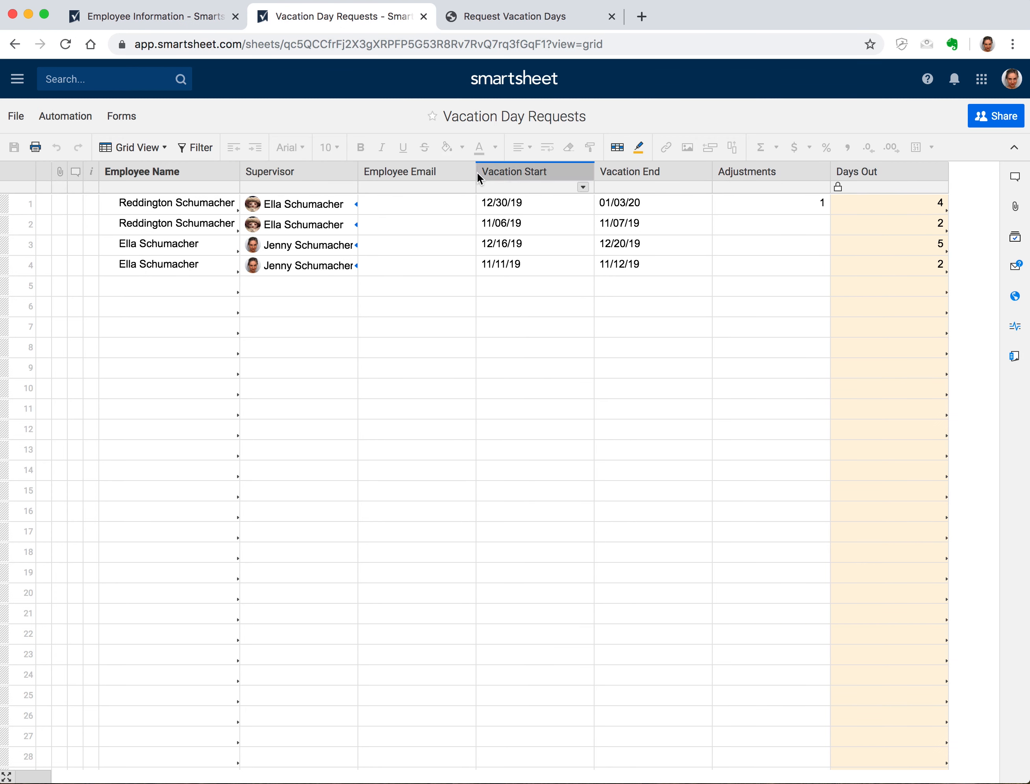
Start row 1's Employee Email formula as =INDEX({Employee Email}, referencing the Employee Information sheet
left_click(446, 202)
type("=INDEX(")
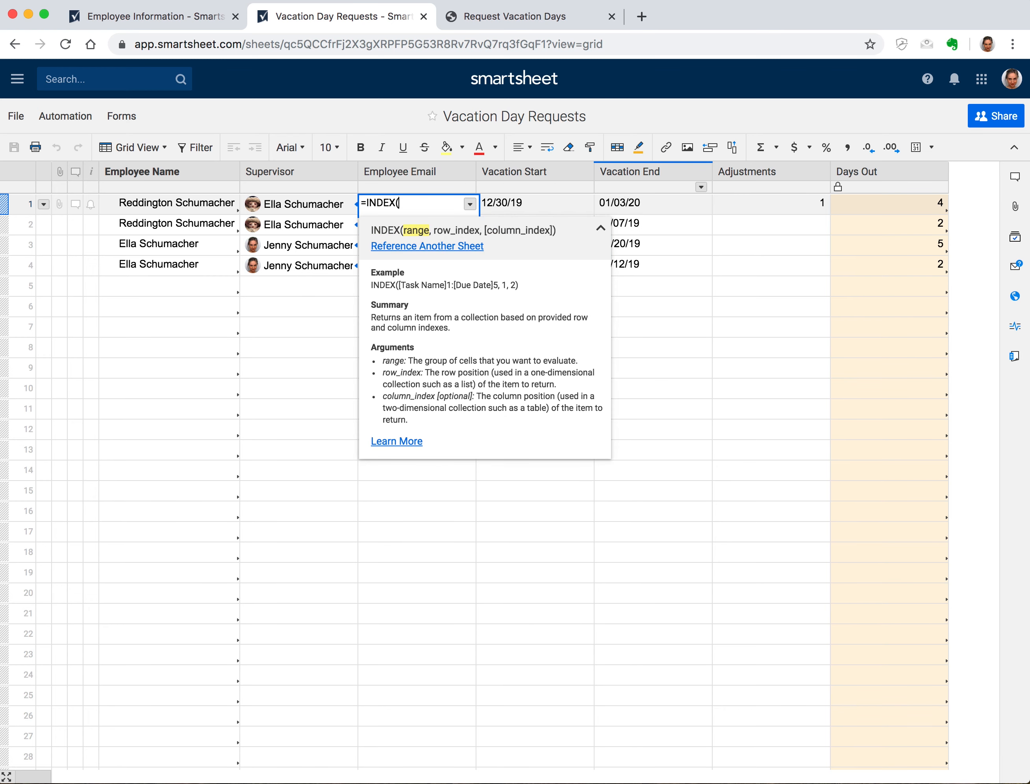
left_click(436, 247)
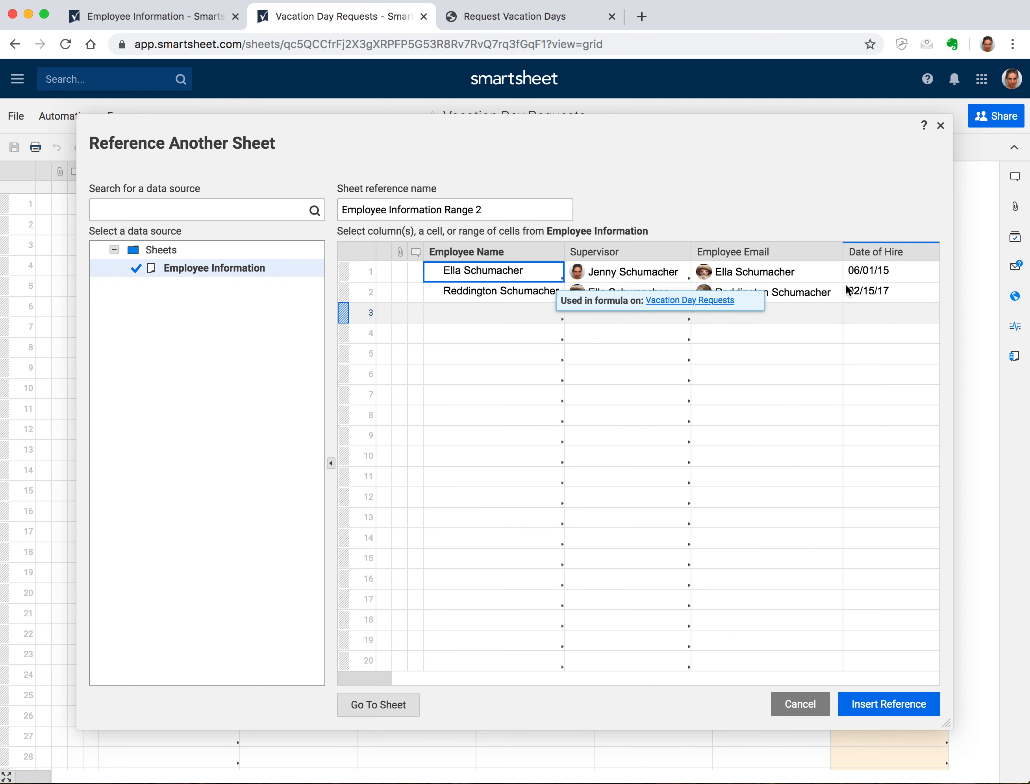
left_click(768, 246)
triple_click(515, 216)
type("Empo")
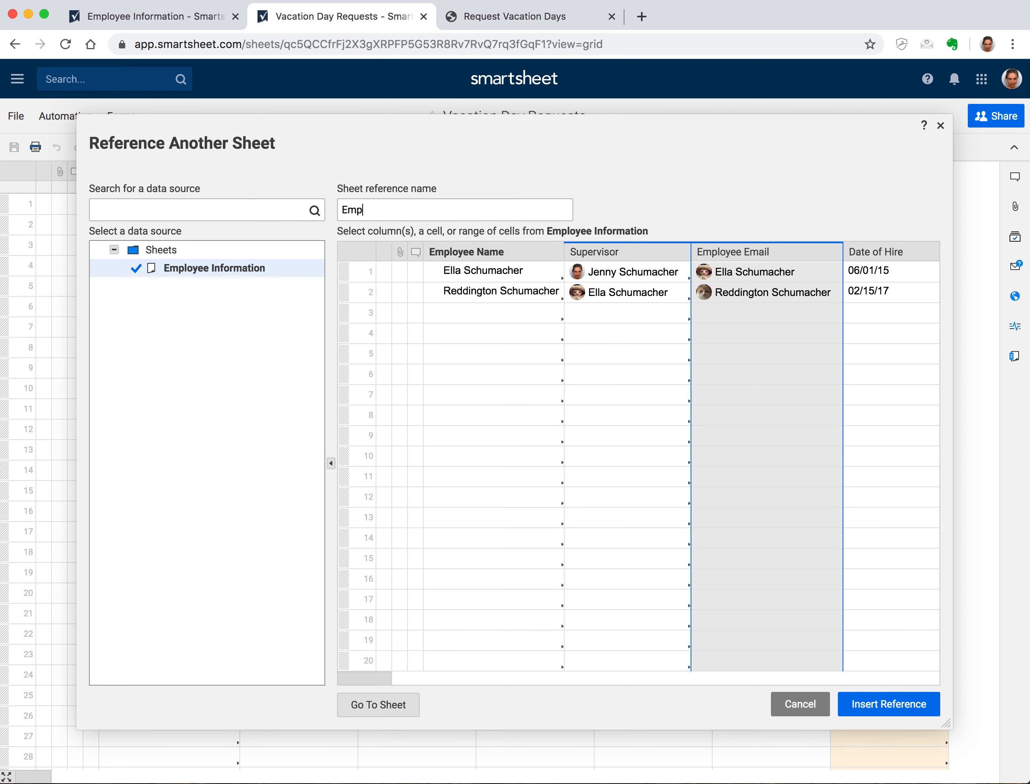
key("BackSpace")
type("loyee Email")
left_click(882, 696)
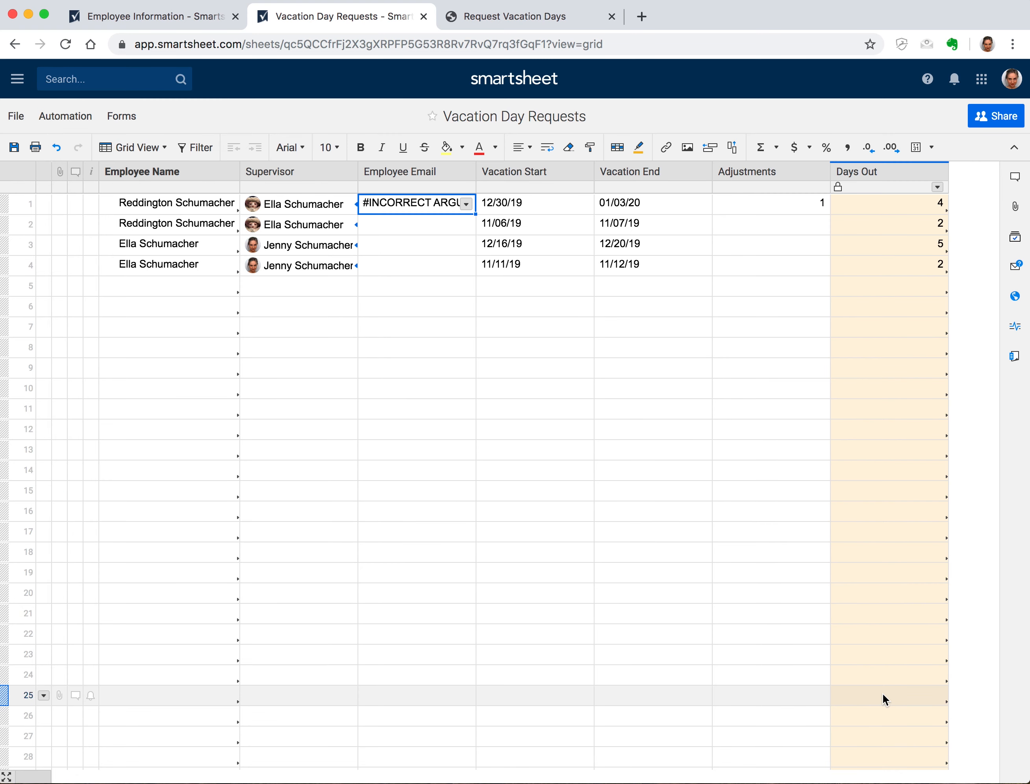
Add MATCH([Employee Name]1, {Employee Name} with a cross-sheet Employee Name reference
double_click(451, 204)
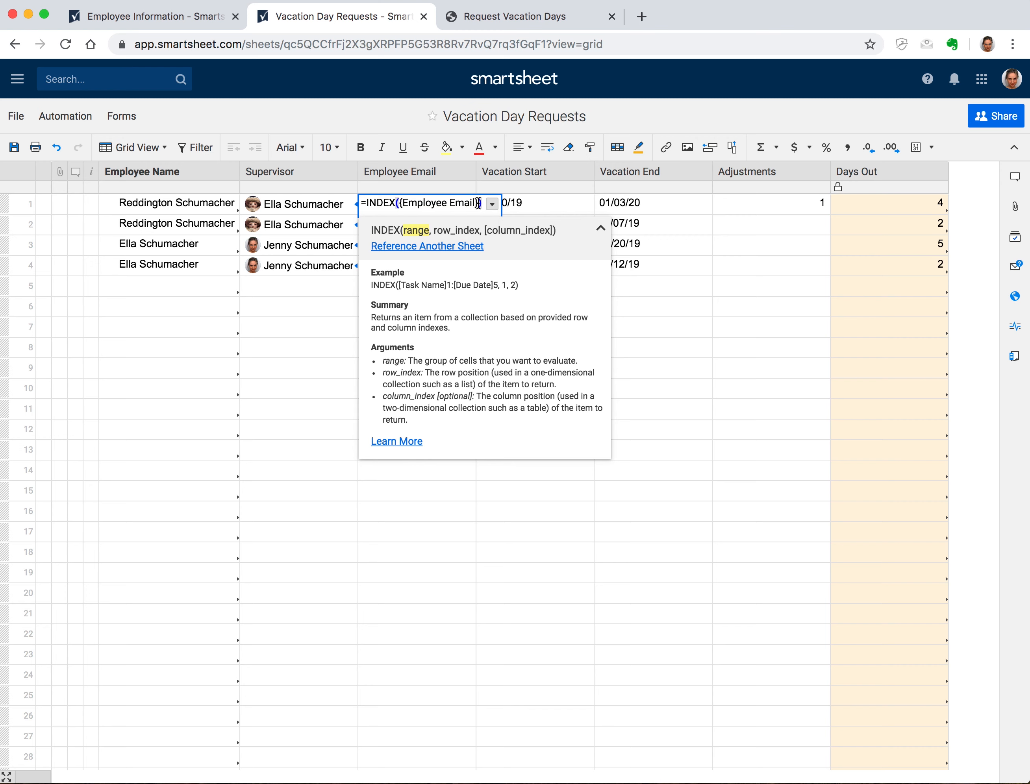
type(", MATCH")
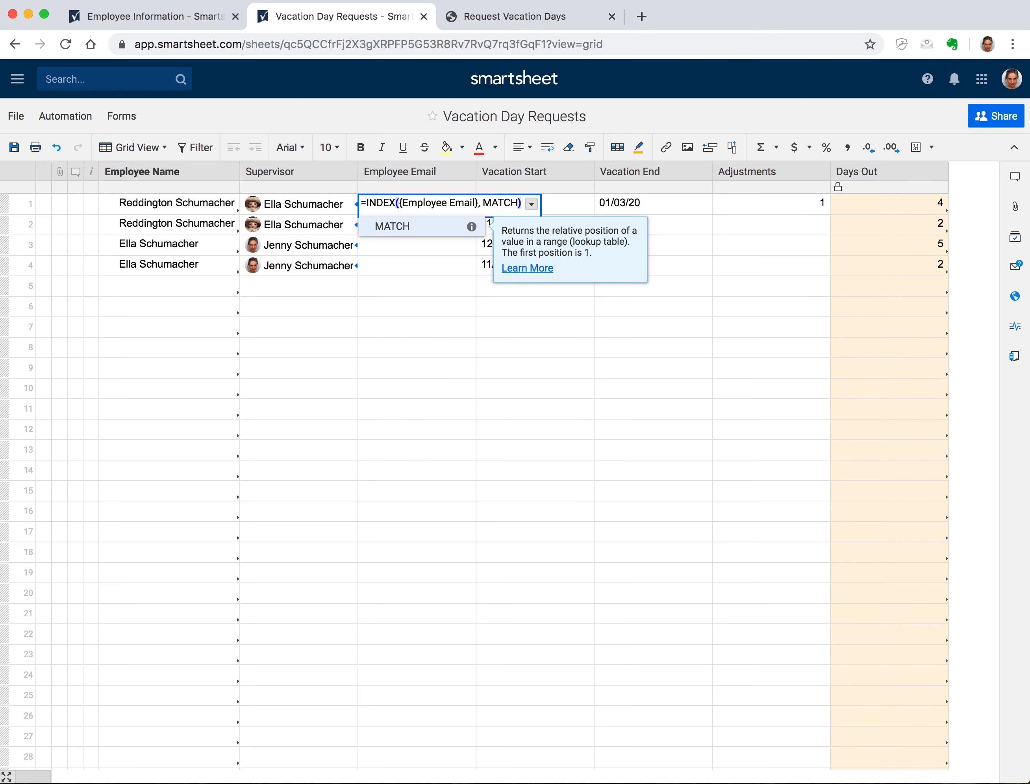
type("()")
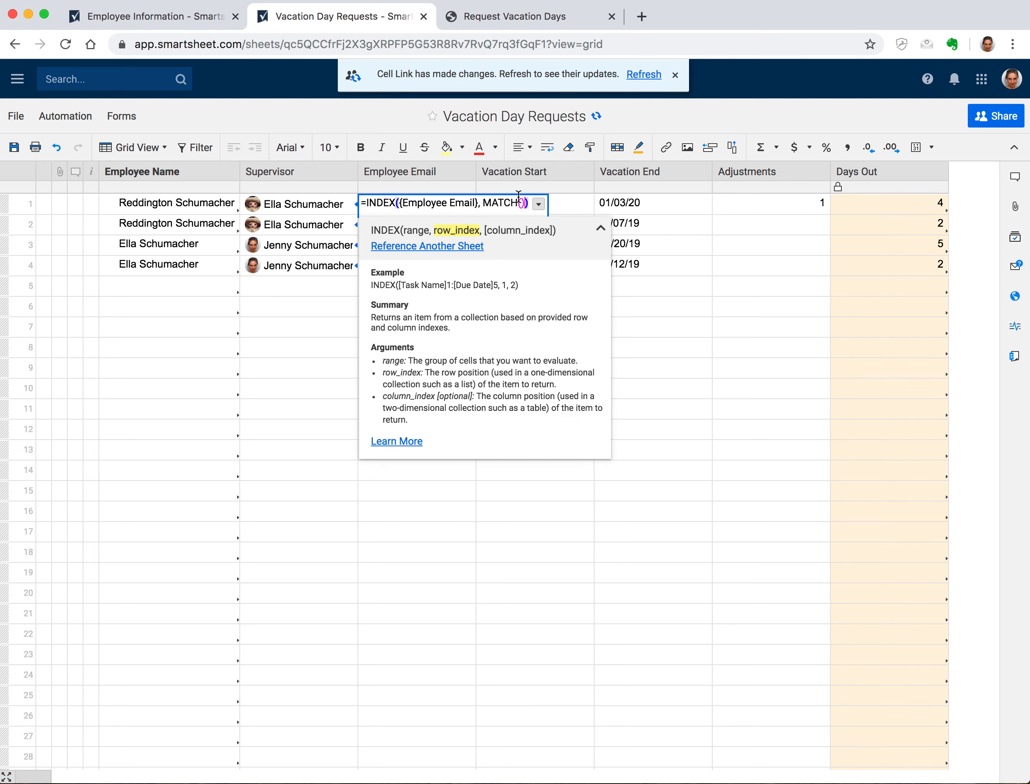
left_click(520, 202)
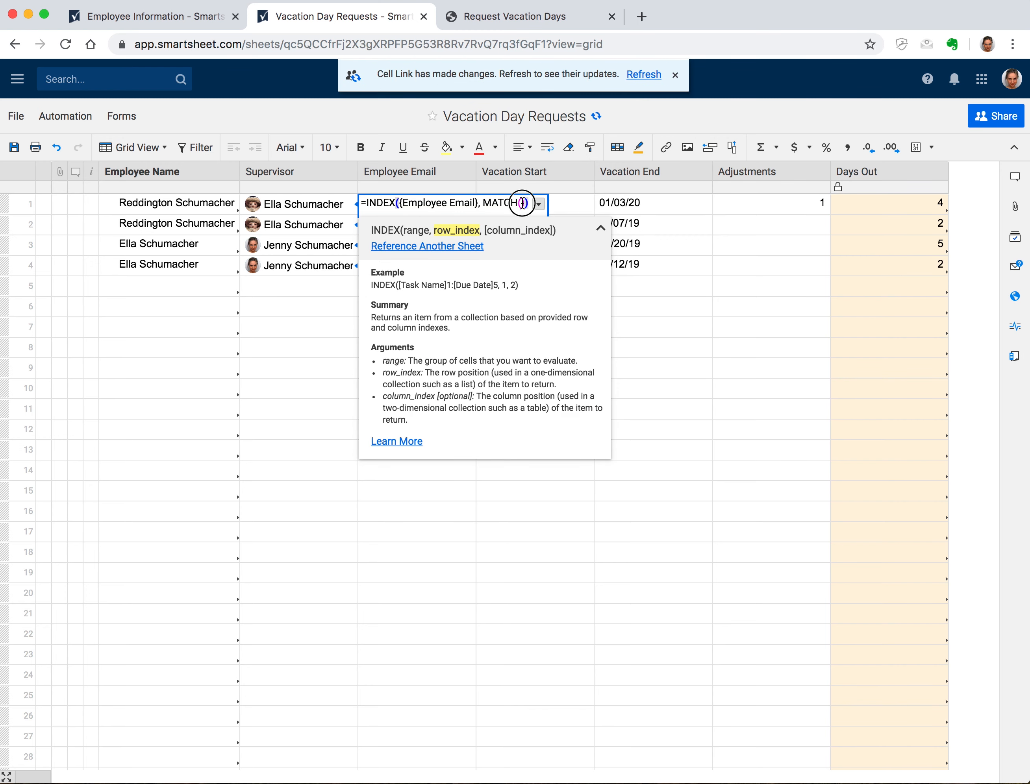
left_click(157, 202)
type(",")
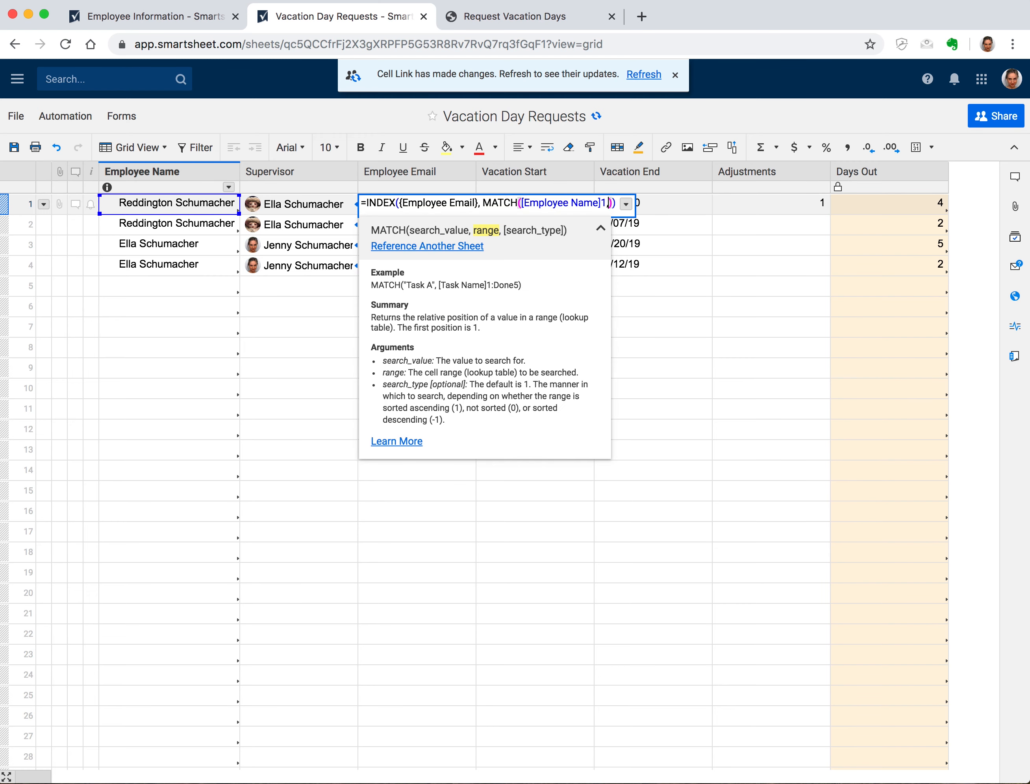
left_click(410, 245)
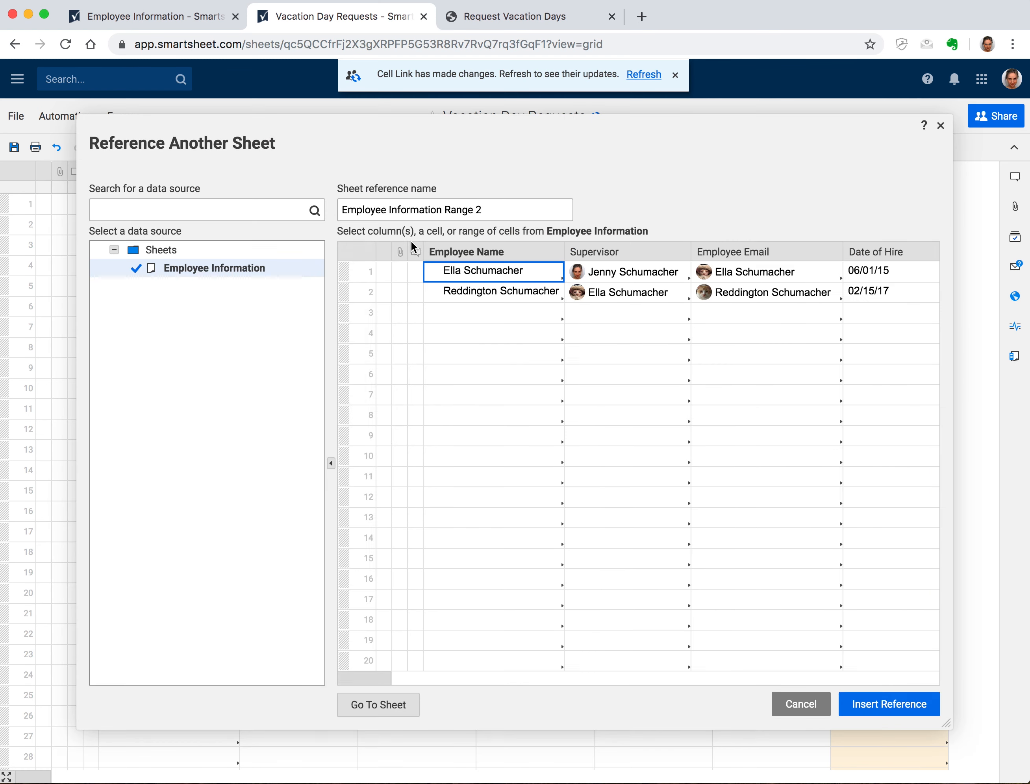
left_click(487, 252)
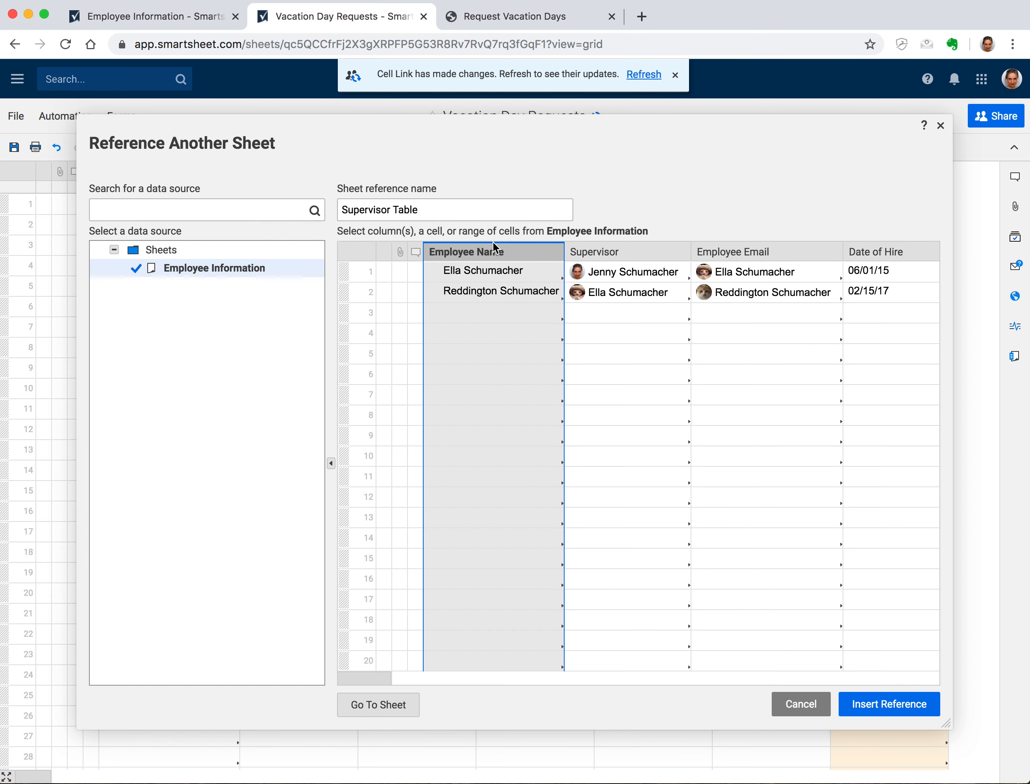
double_click(433, 207)
triple_click(433, 206)
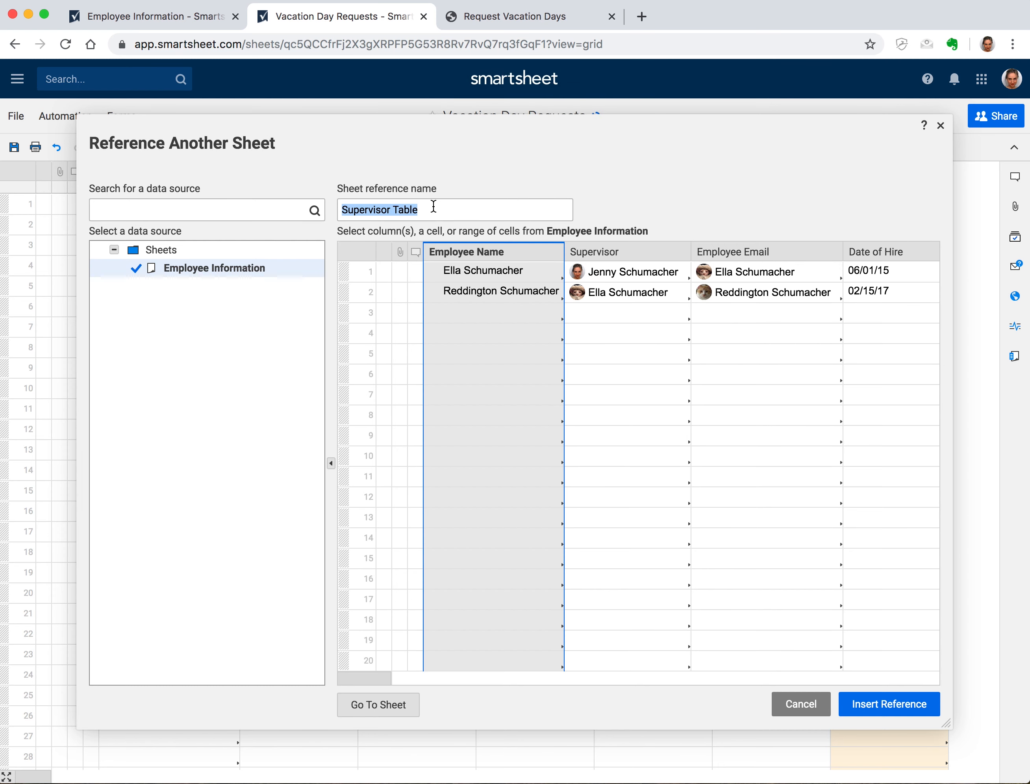
type("Employee Name")
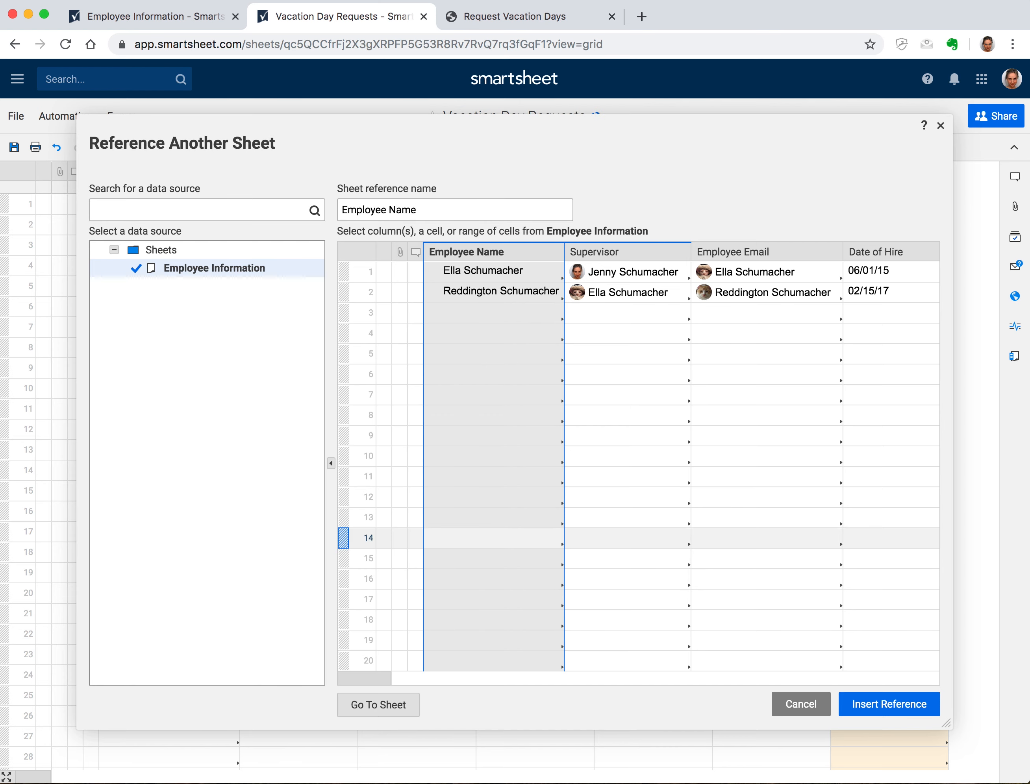
left_click(903, 710)
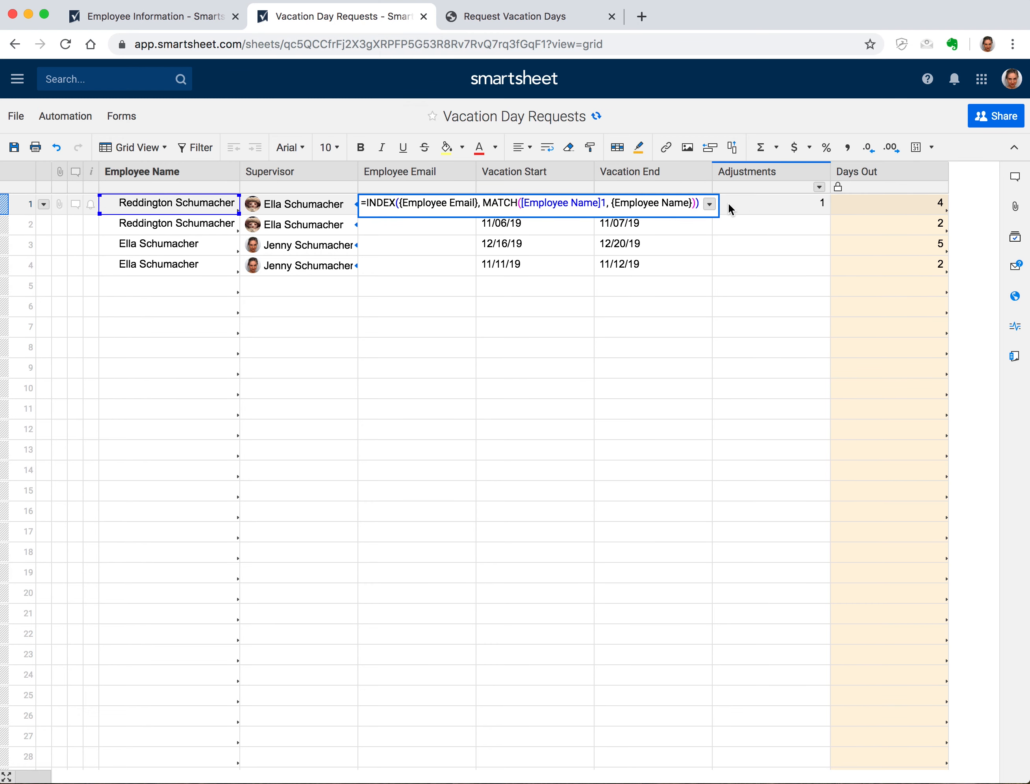
Finish MATCH with match type 0, commit the formula, and widen the Employee Email column
left_click(693, 203)
type(", 0")
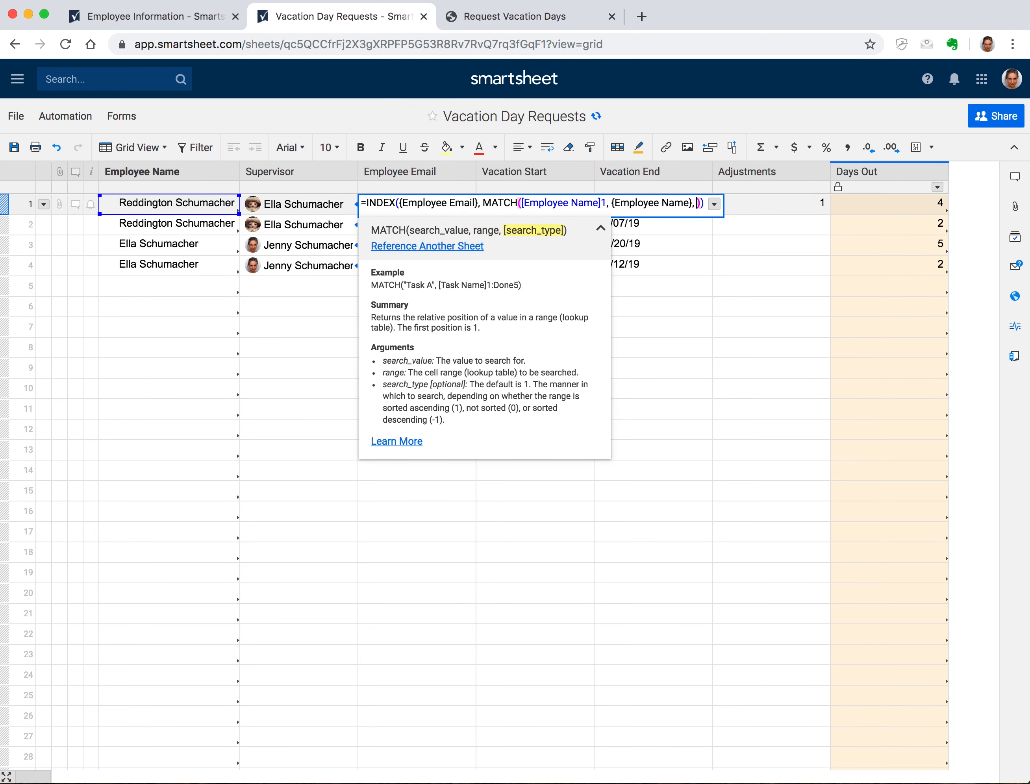
key("Return")
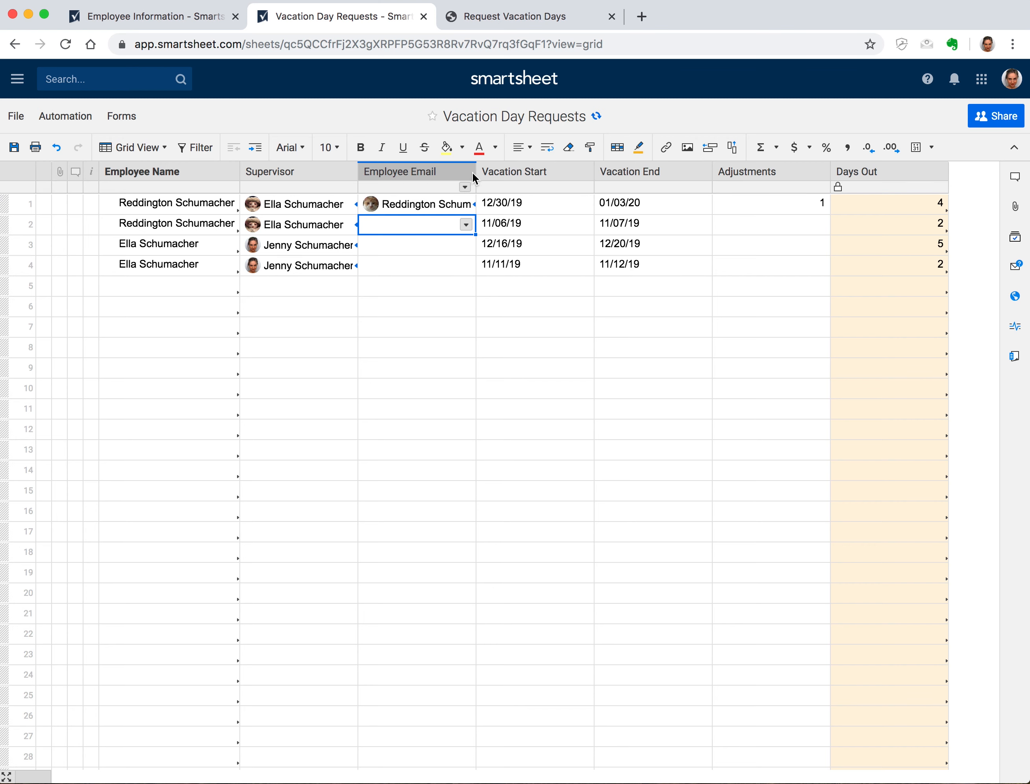
left_click_drag(475, 174, 502, 268)
Fill the Employee Email formula down to rows 2–4, review Employee Name column properties, and save
left_click(495, 212)
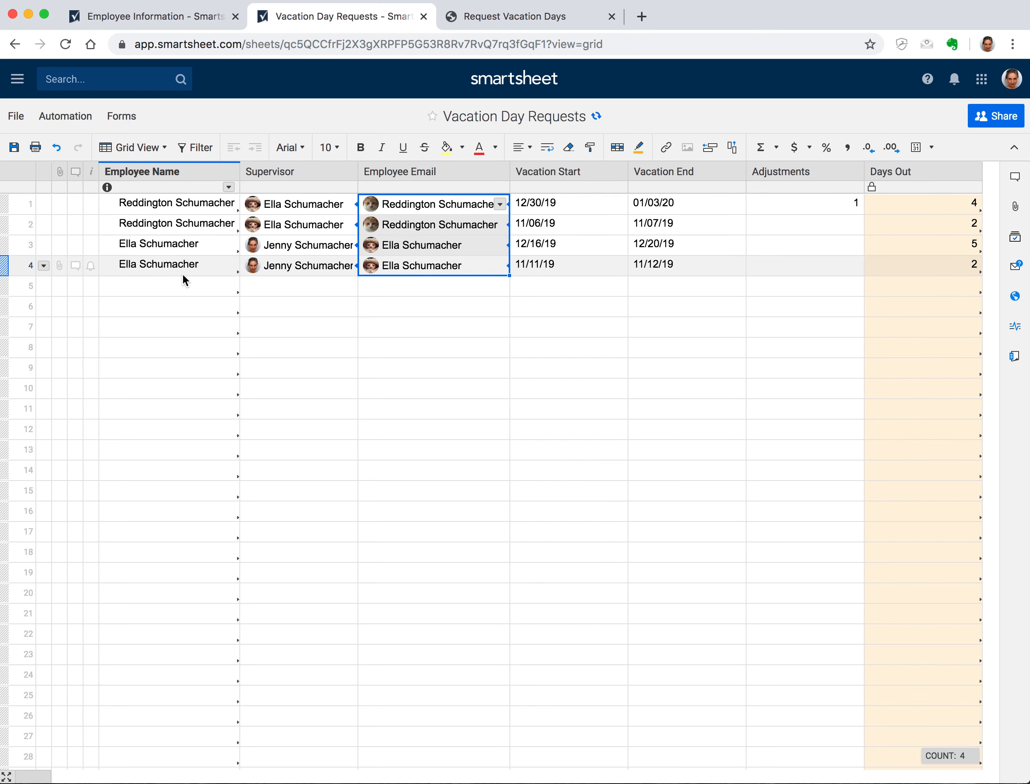
right_click(164, 172)
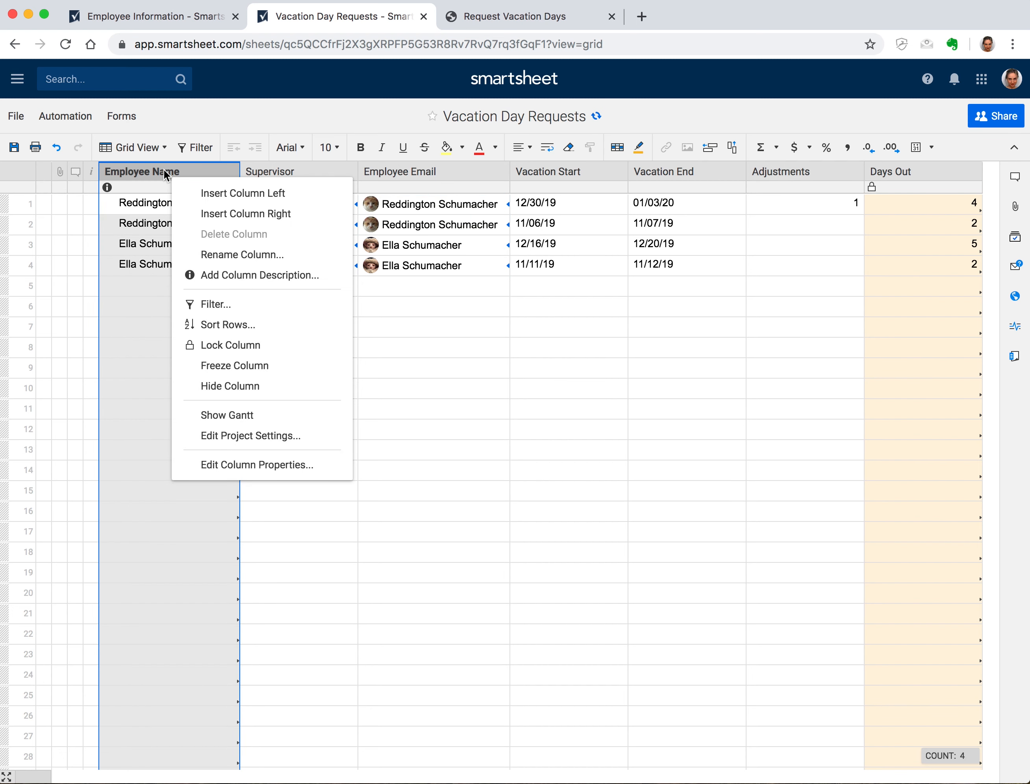
left_click(301, 459)
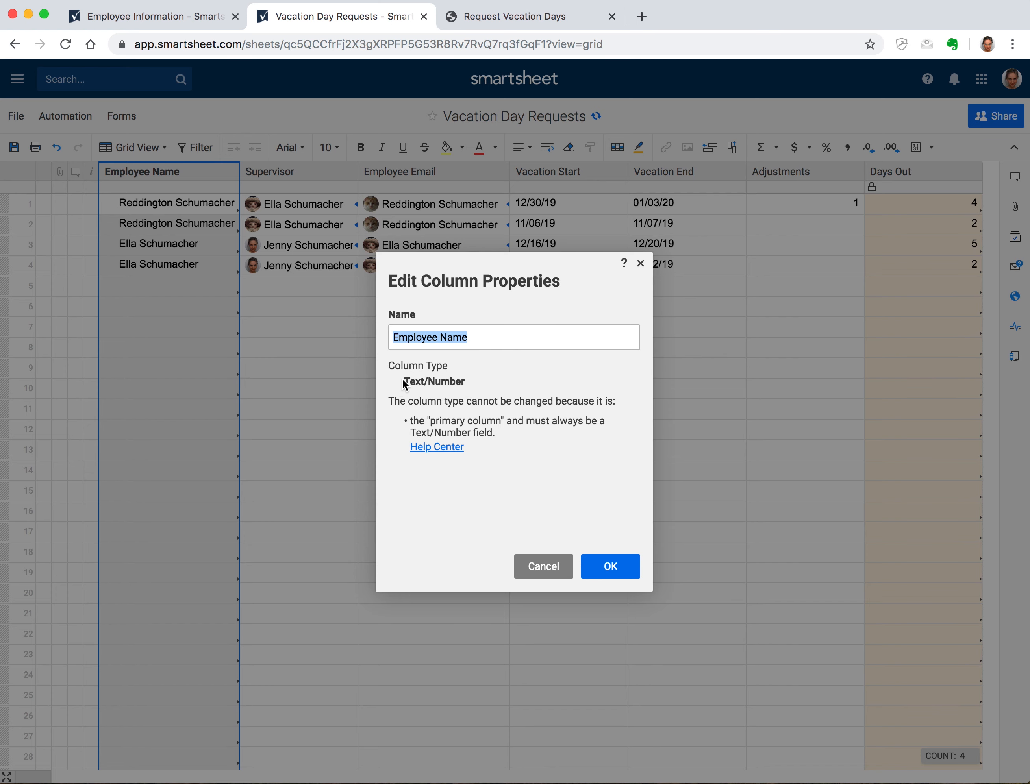
left_click(565, 566)
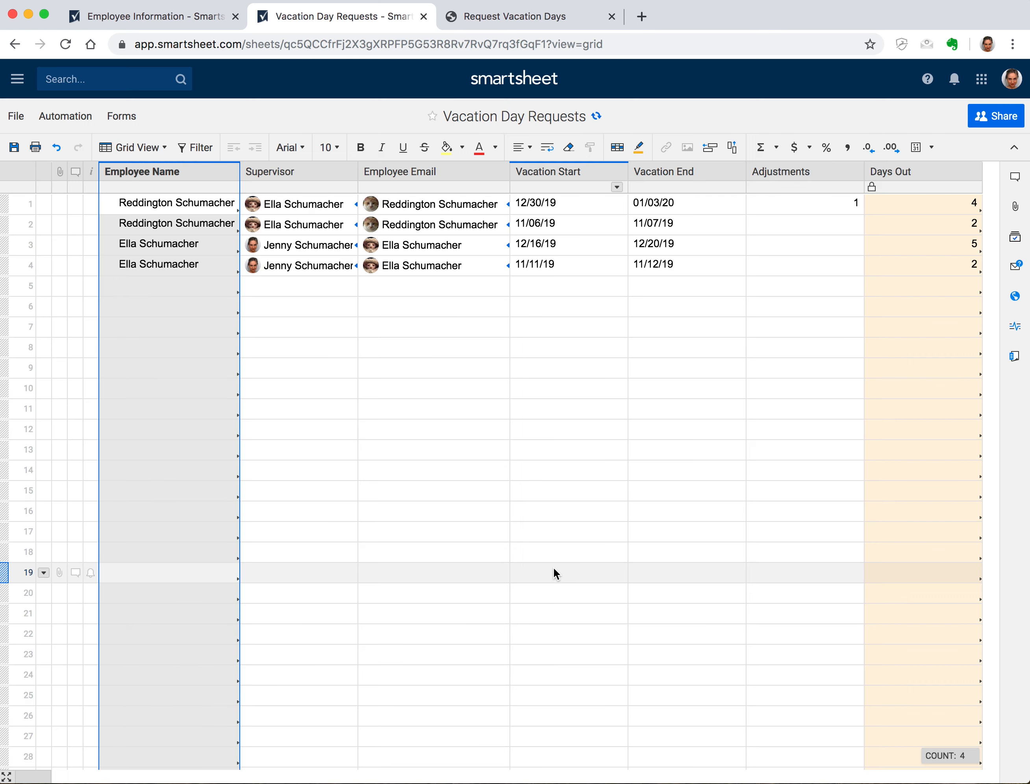
left_click(10, 145)
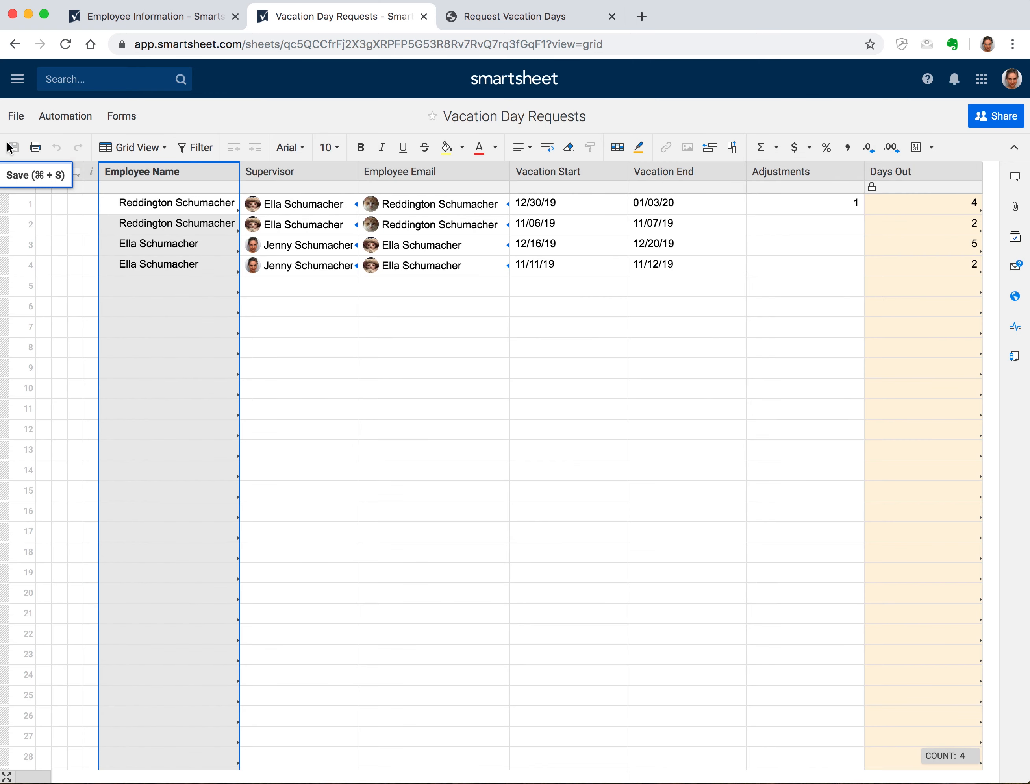
left_click(57, 119)
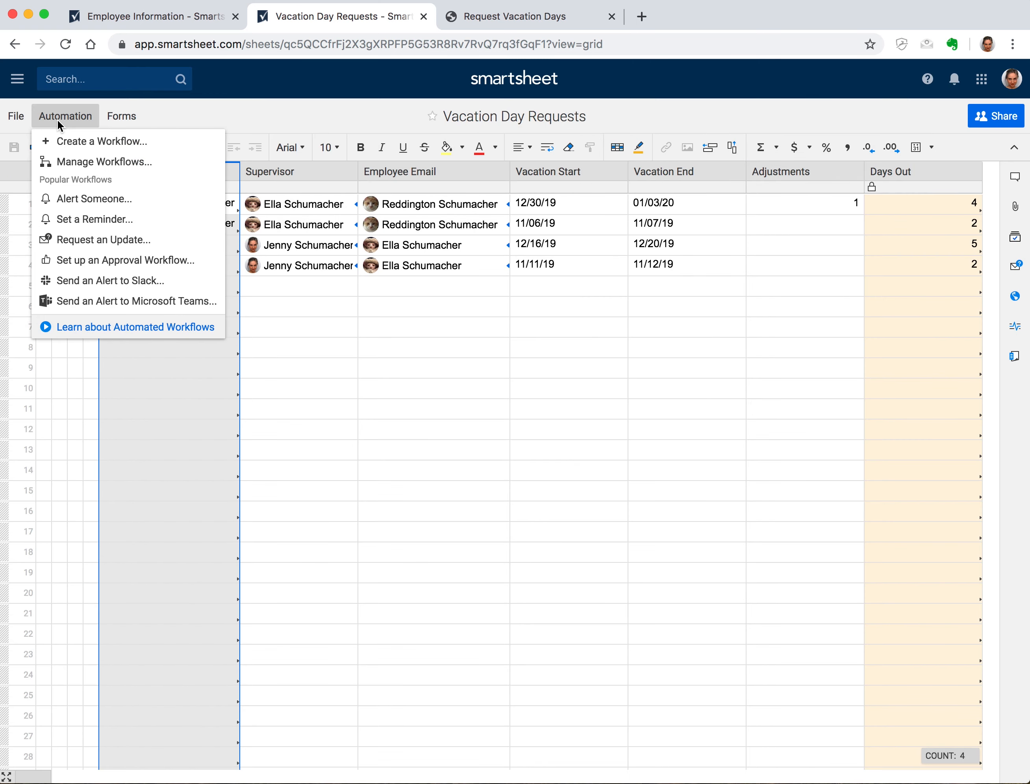
Create an approval workflow named 'Vacation Day Approval' that runs when rows are added
left_click(109, 255)
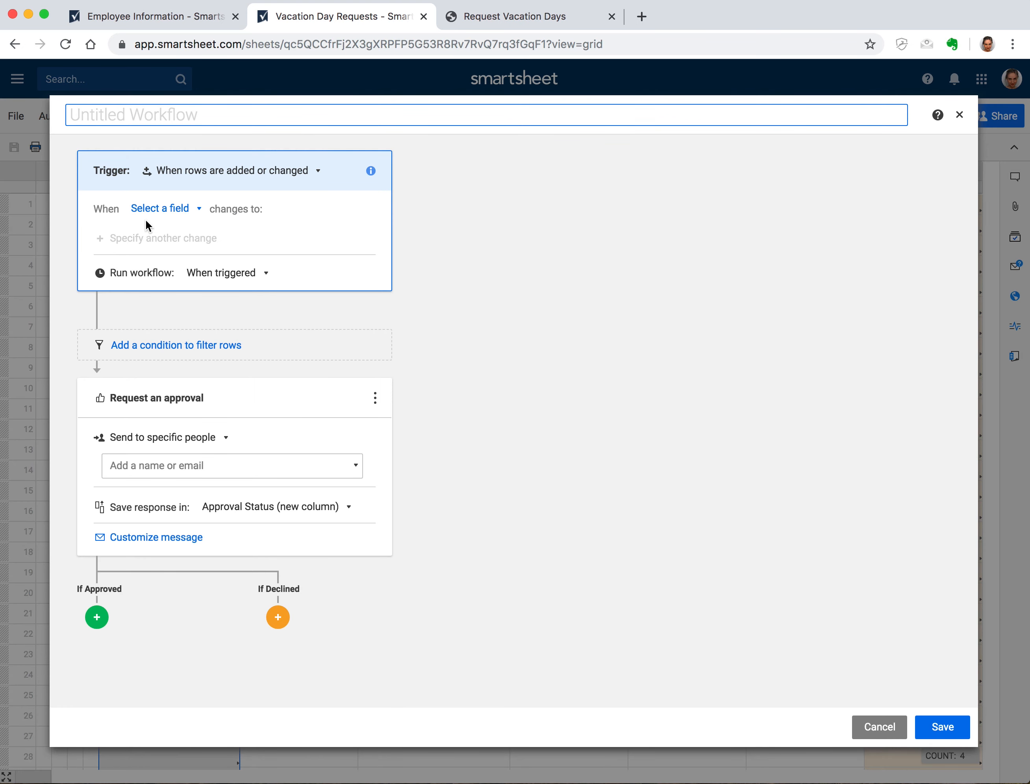
type("Vacation Day Ap")
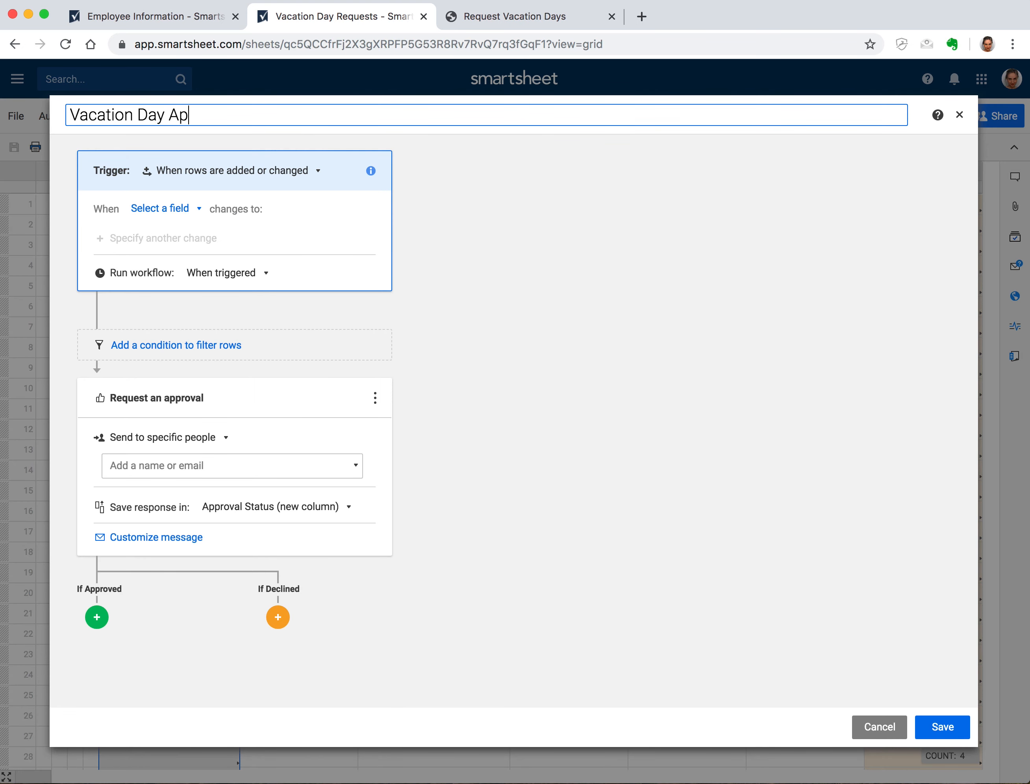
type("proval")
left_click(266, 172)
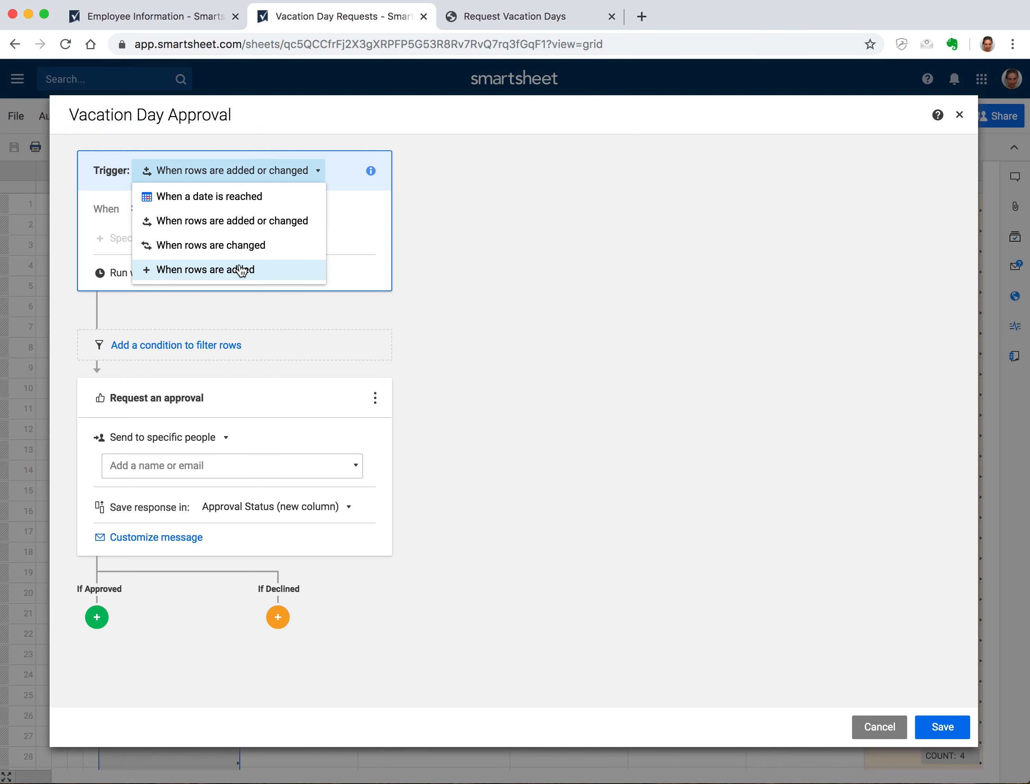
left_click(242, 270)
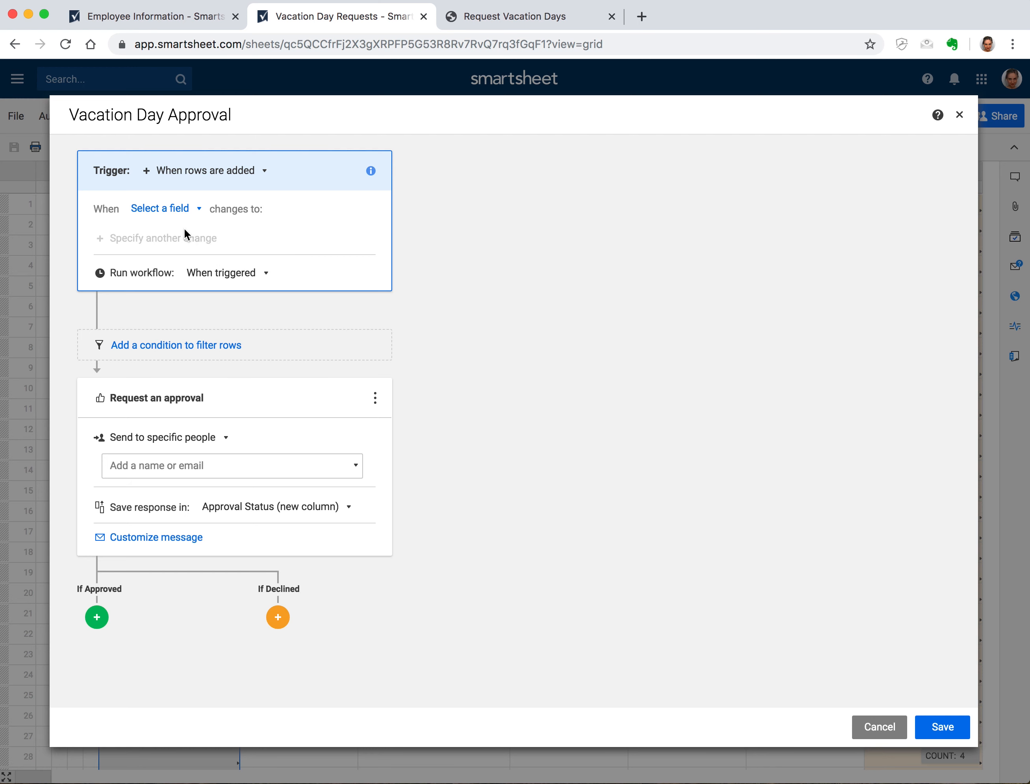
Limit the trigger to rows where Employee Name has any value
left_click(175, 210)
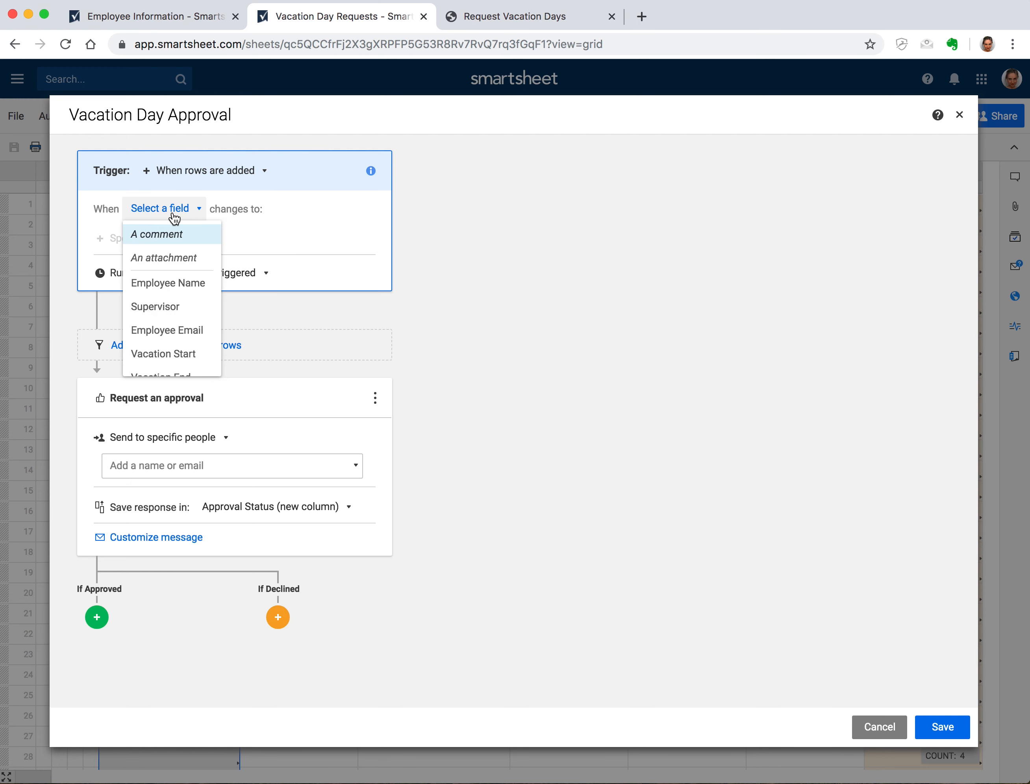
left_click(195, 287)
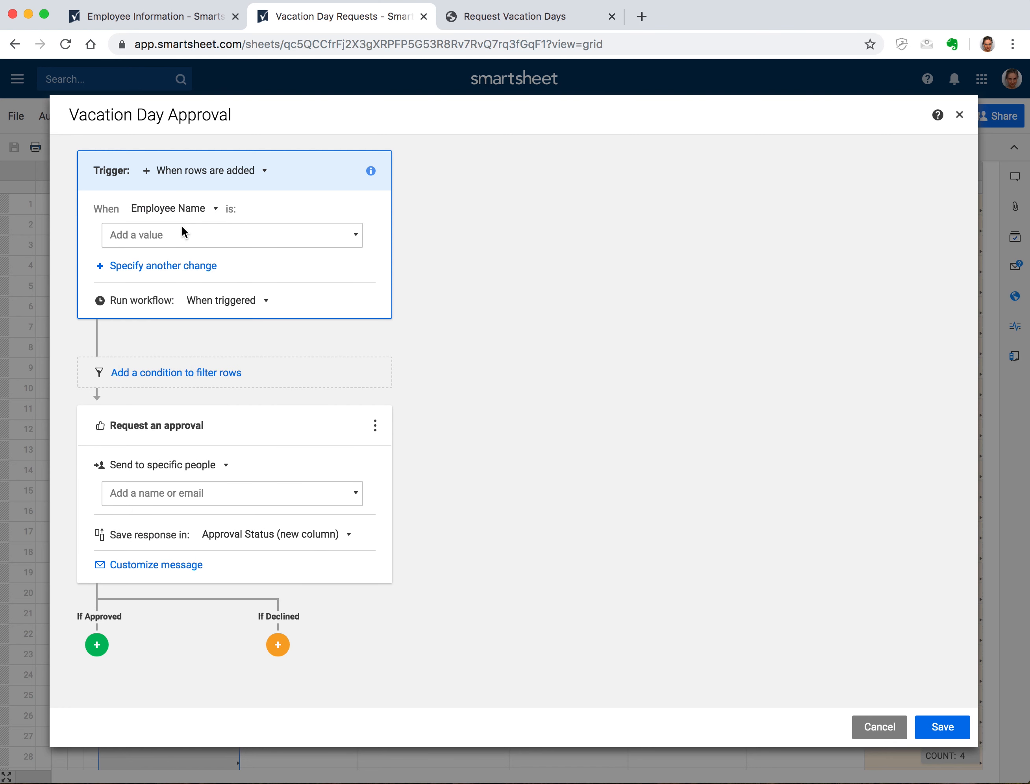
left_click(183, 234)
left_click(121, 262)
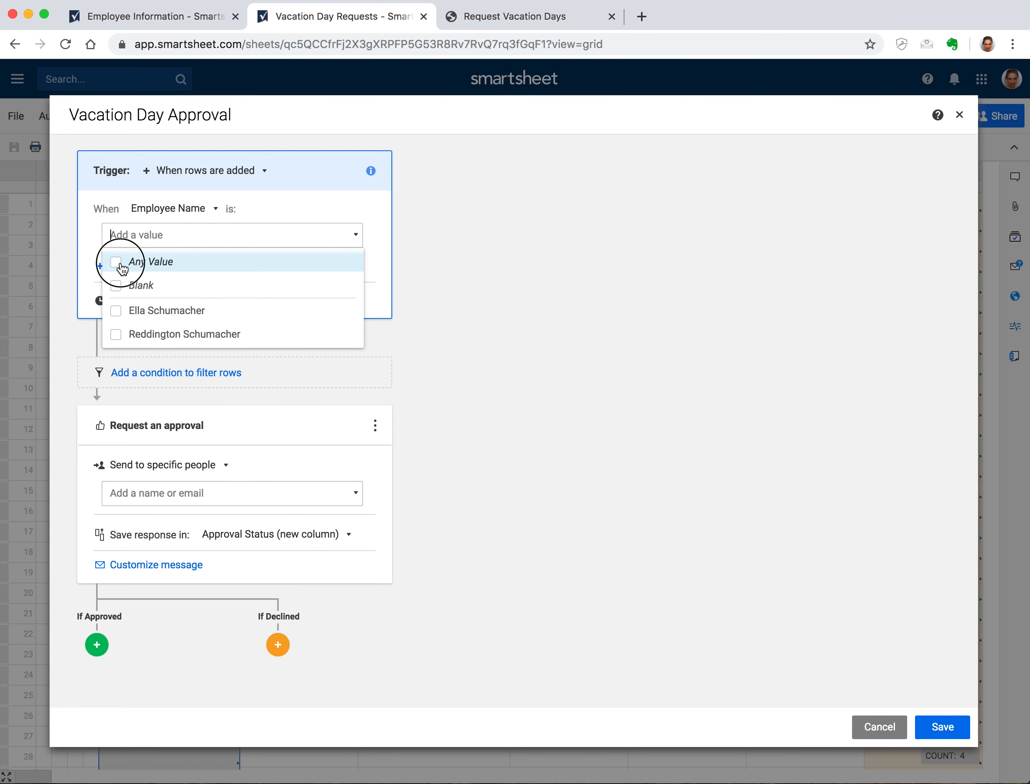
left_click(521, 228)
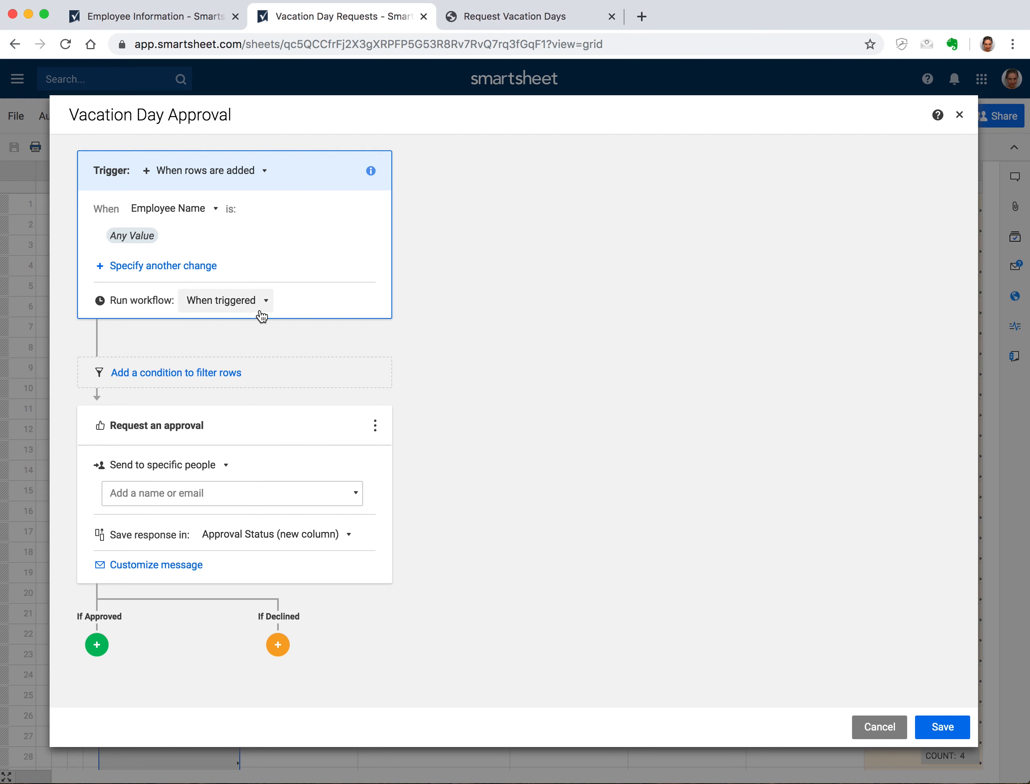
left_click(167, 503)
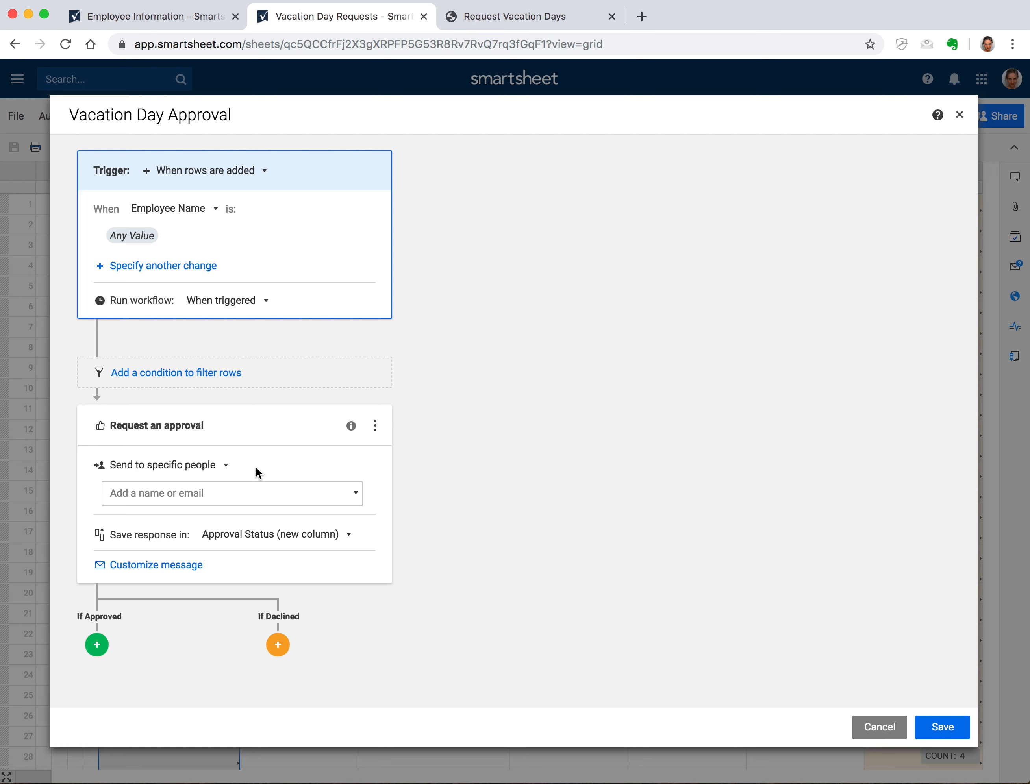
Send the approval request to the Supervisor contact cell, then add an action for approved requests
left_click(216, 466)
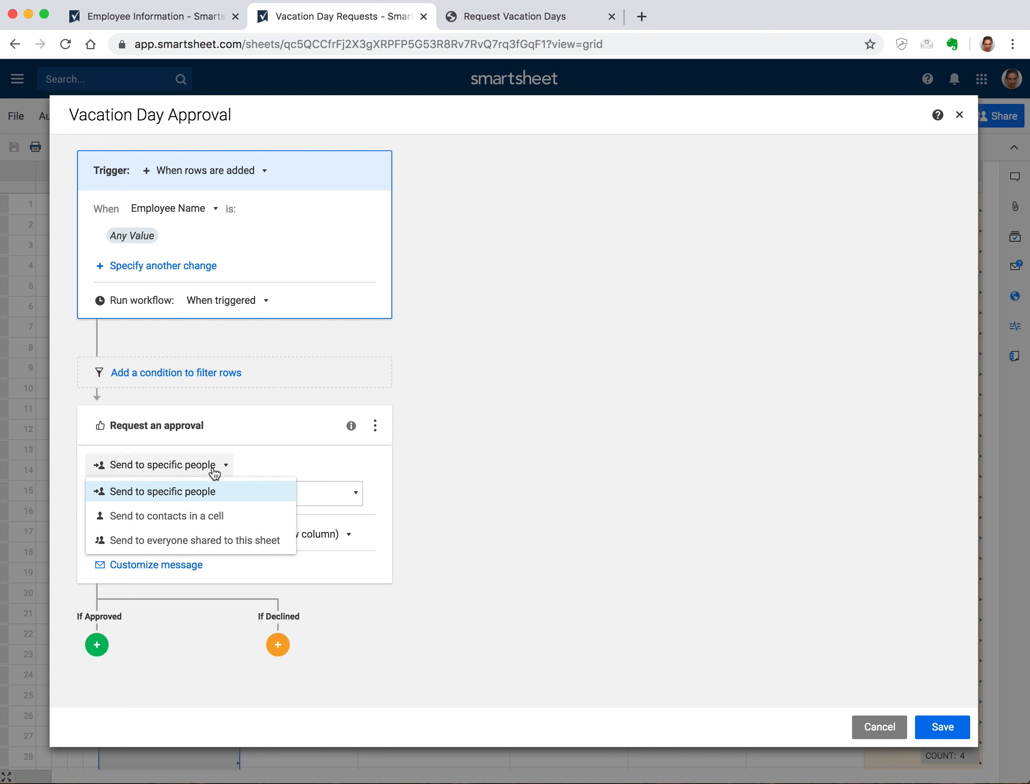
left_click(207, 518)
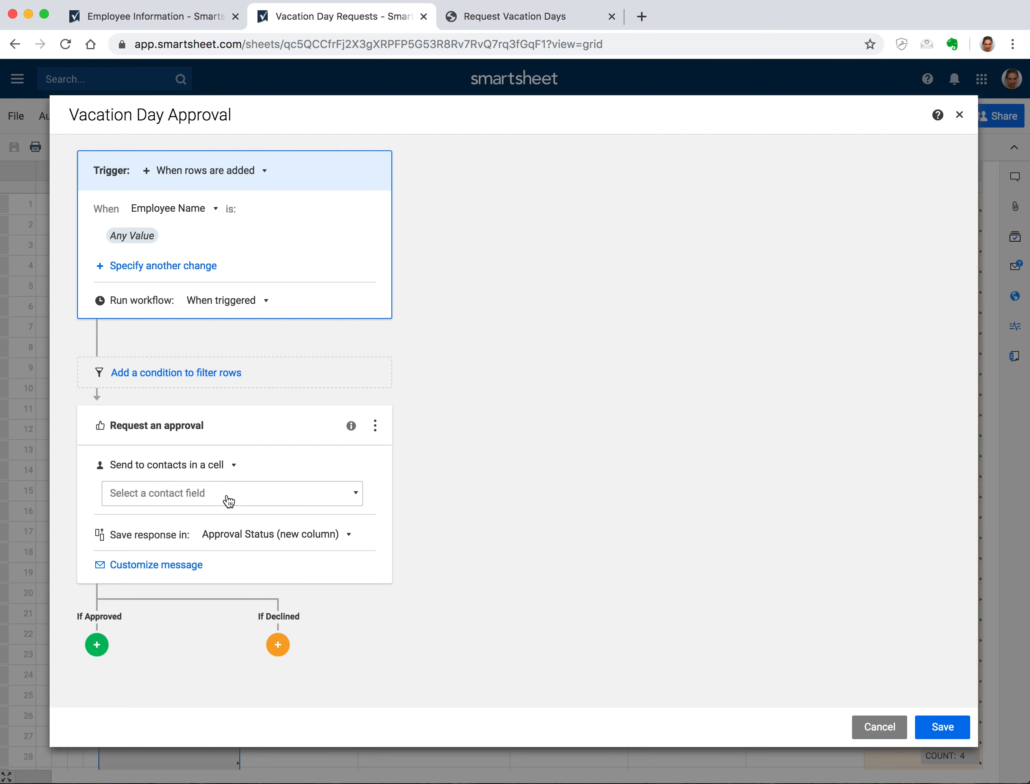
left_click(191, 495)
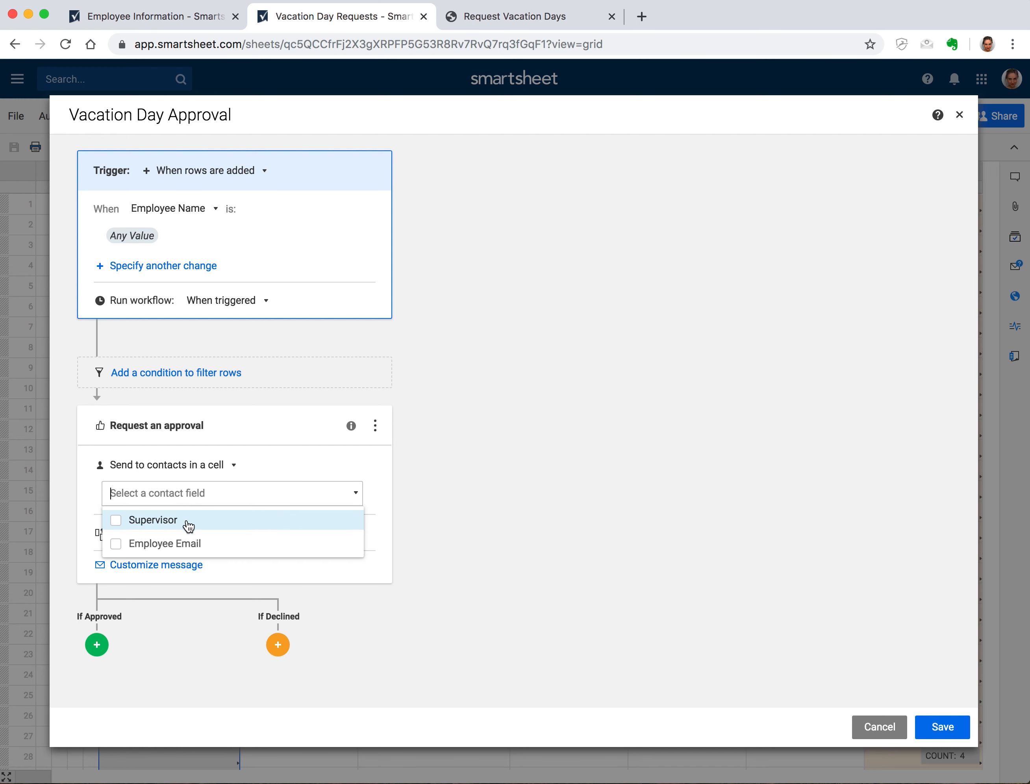
left_click(116, 520)
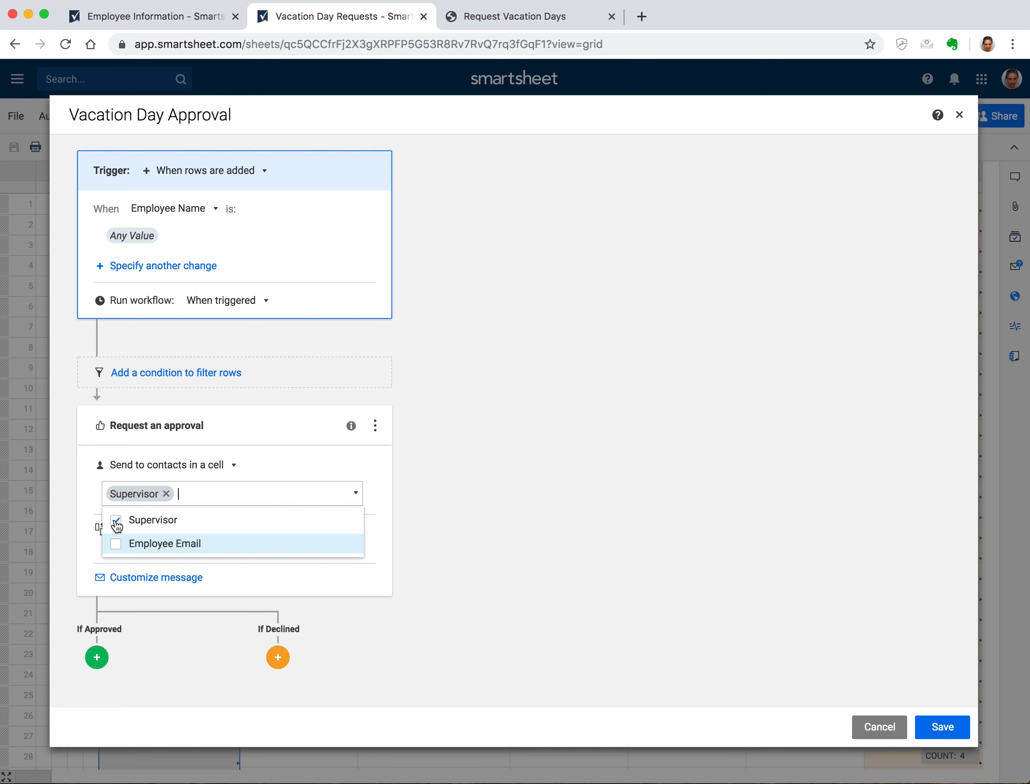
left_click(448, 478)
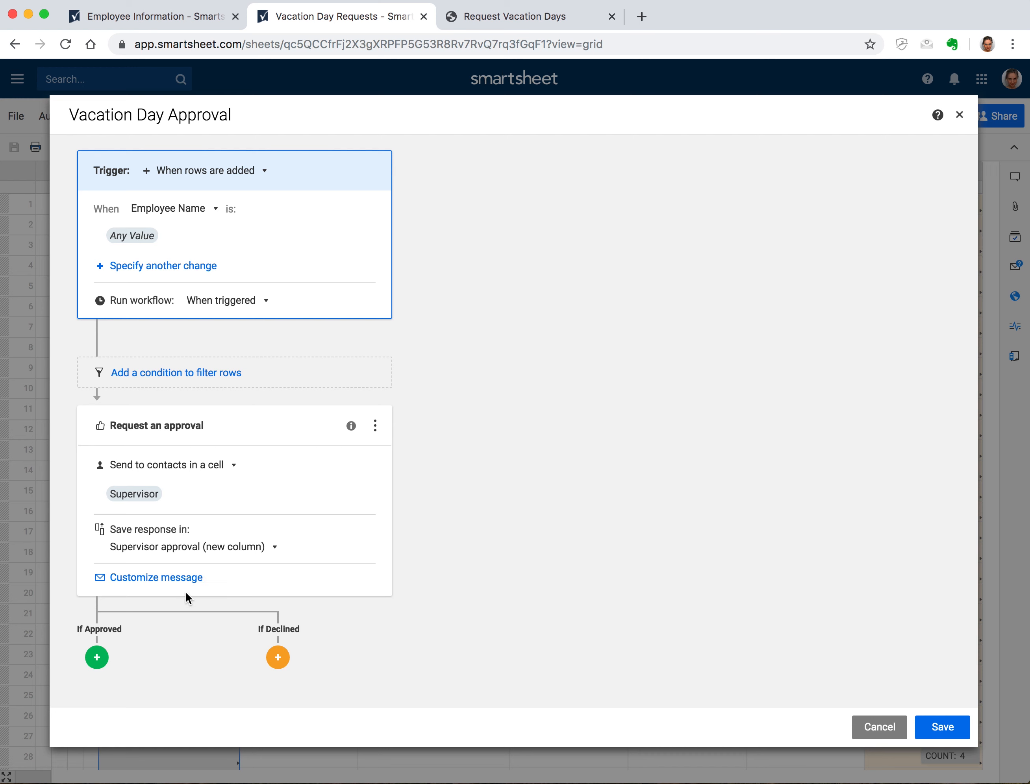
left_click(99, 658)
left_click(153, 655)
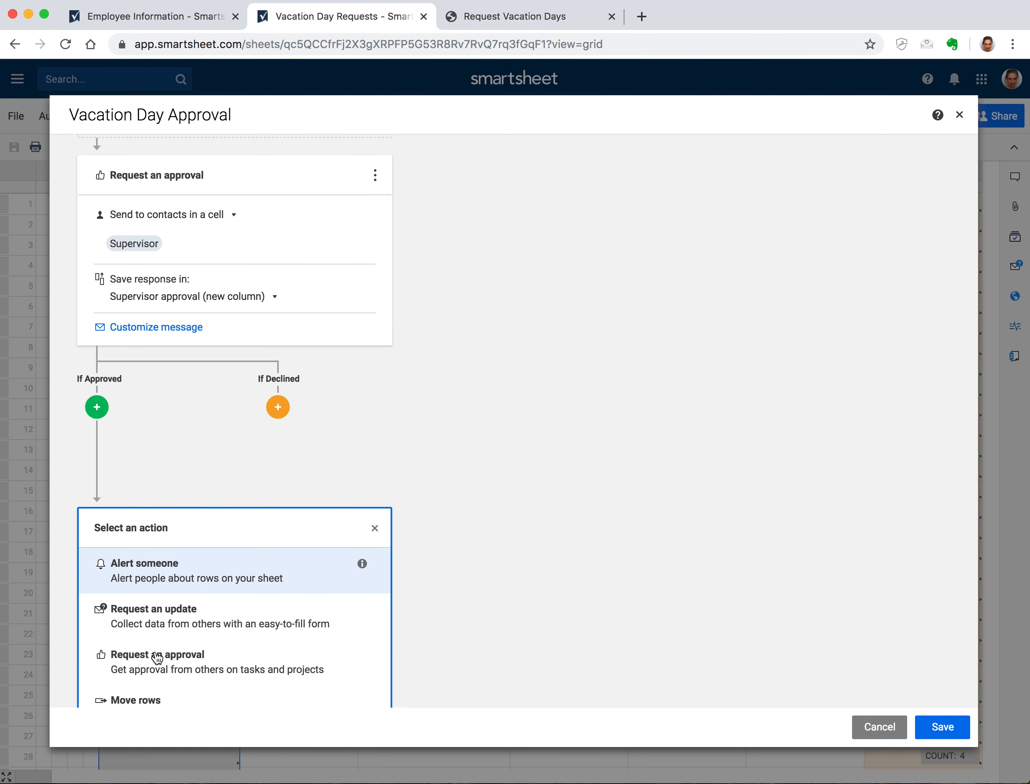
Make the approved branch alert the contact in the Employee Email cell
left_click(172, 582)
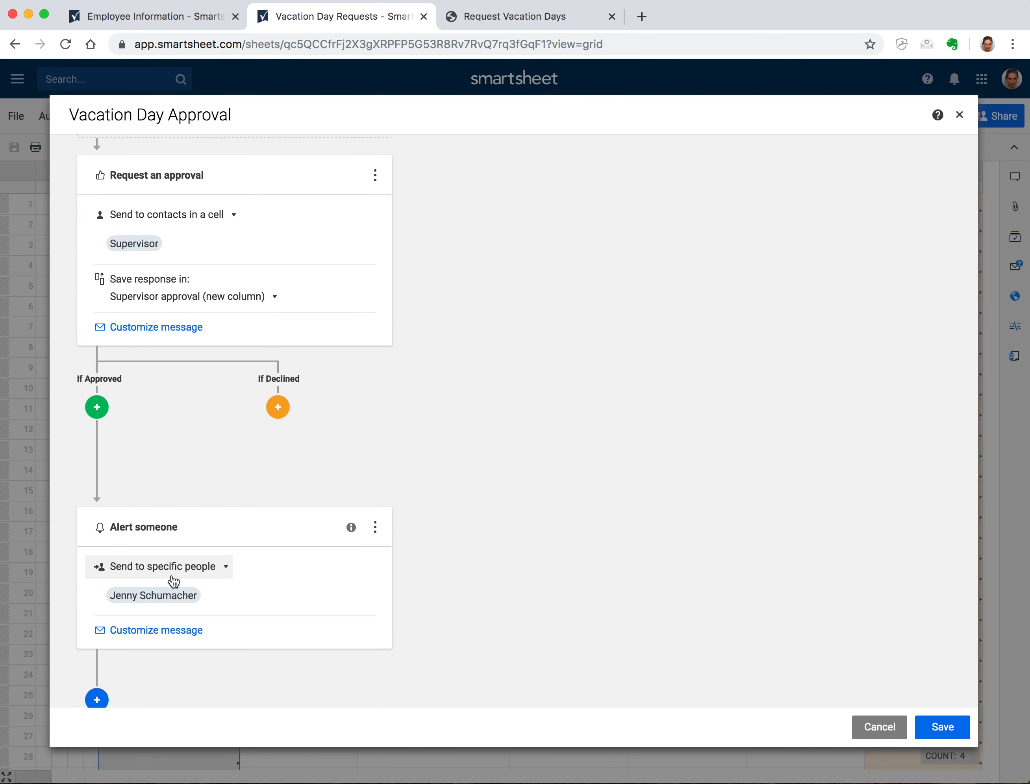
left_click(168, 571)
left_click(166, 617)
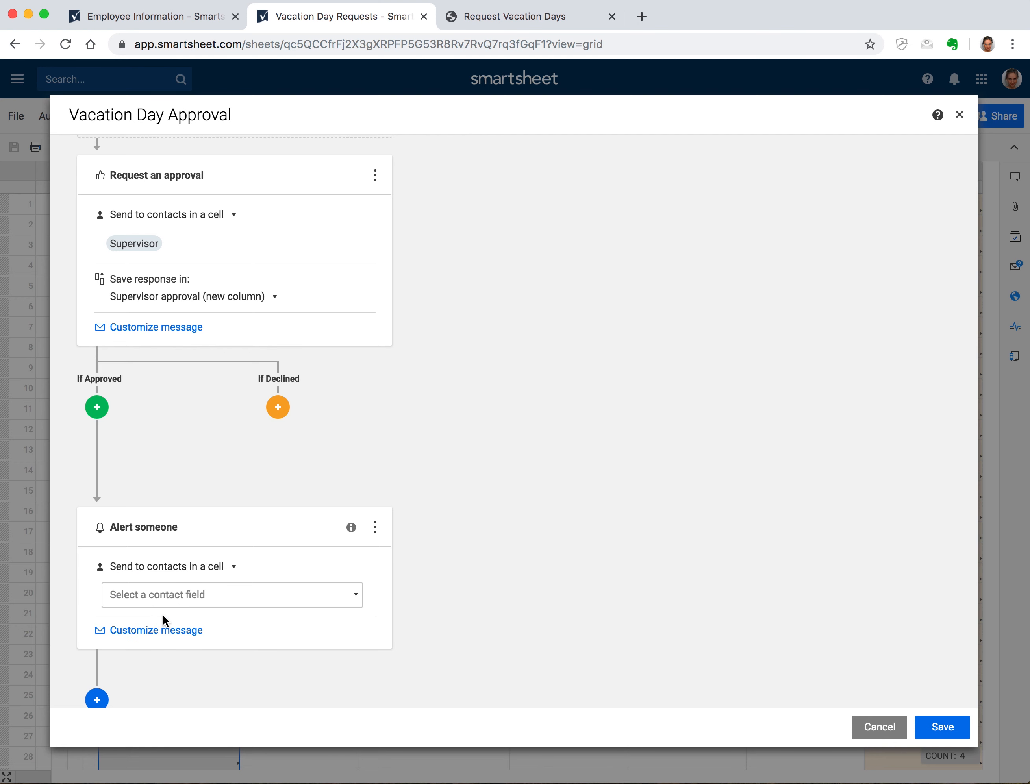
left_click(174, 591)
left_click(185, 646)
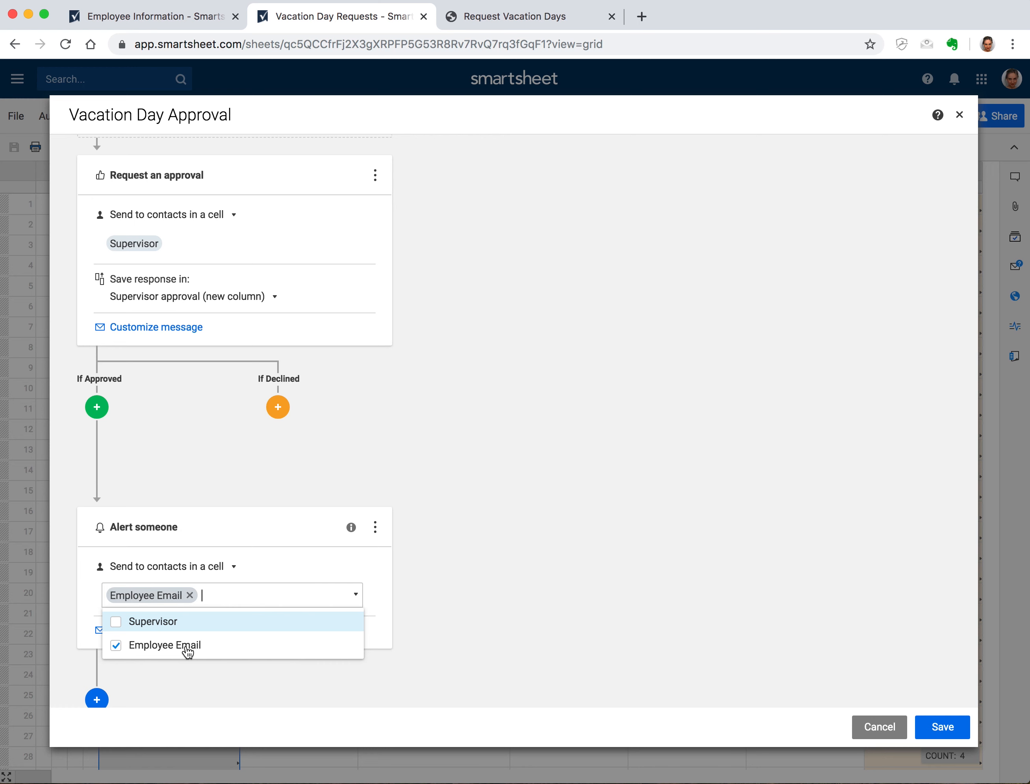
left_click(493, 592)
Customize the approval alert subject to 'Your vacation day request has been approved.'
left_click(168, 634)
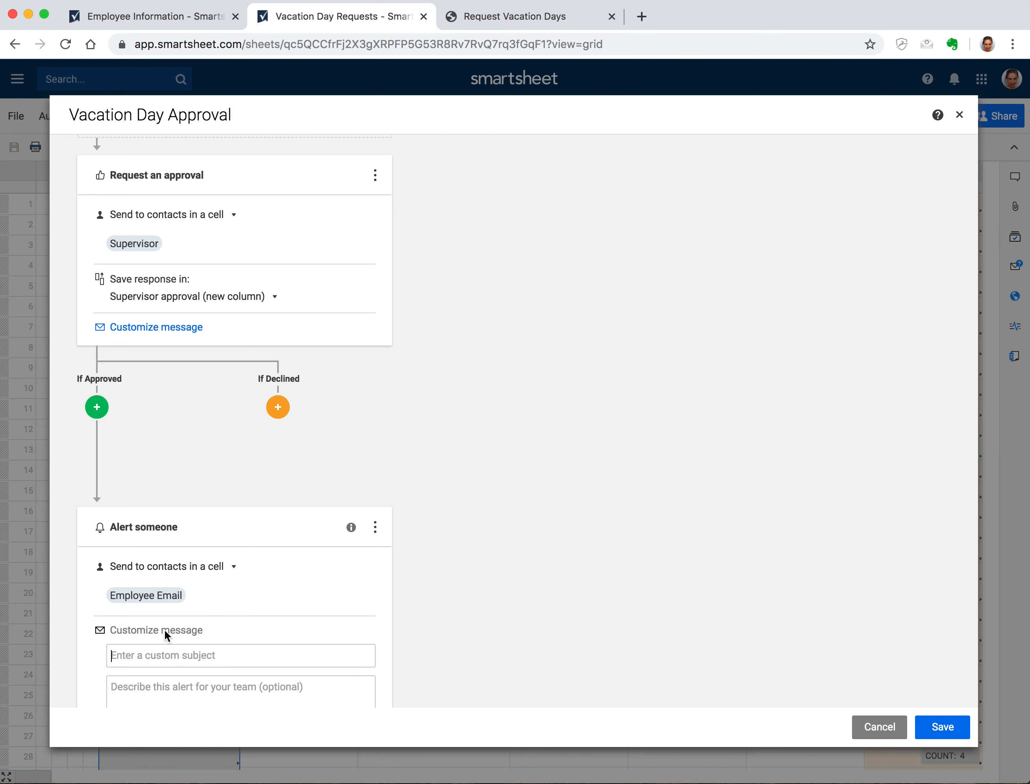
left_click(294, 667)
type("Your vac")
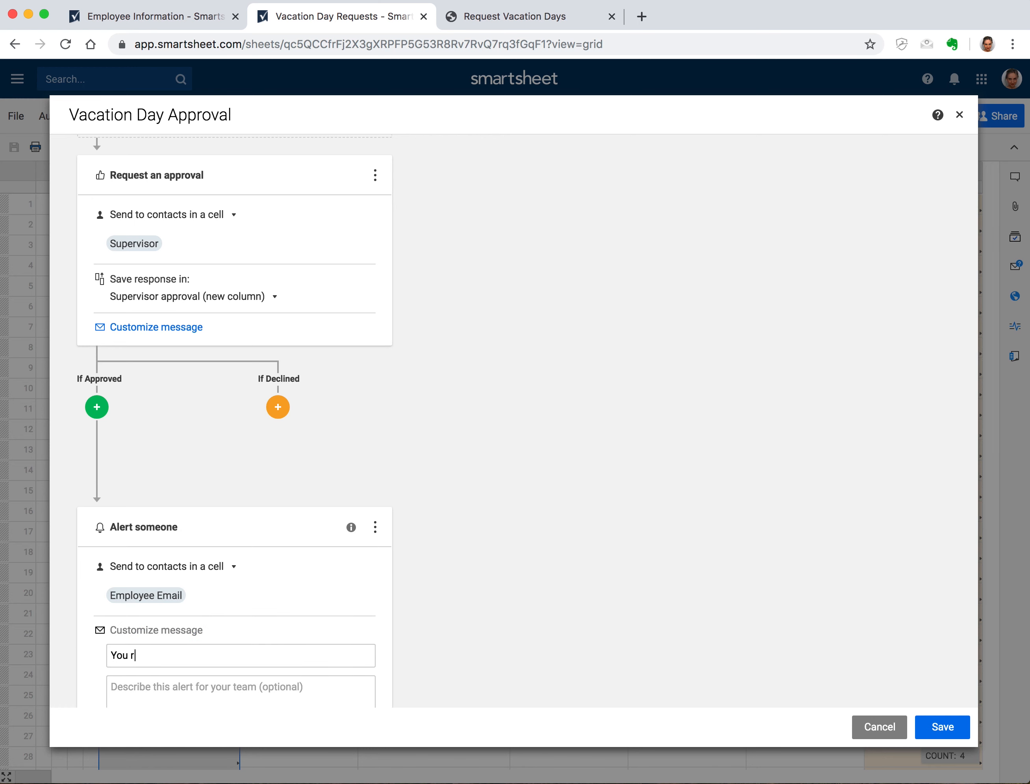
type("ation day request has been appro")
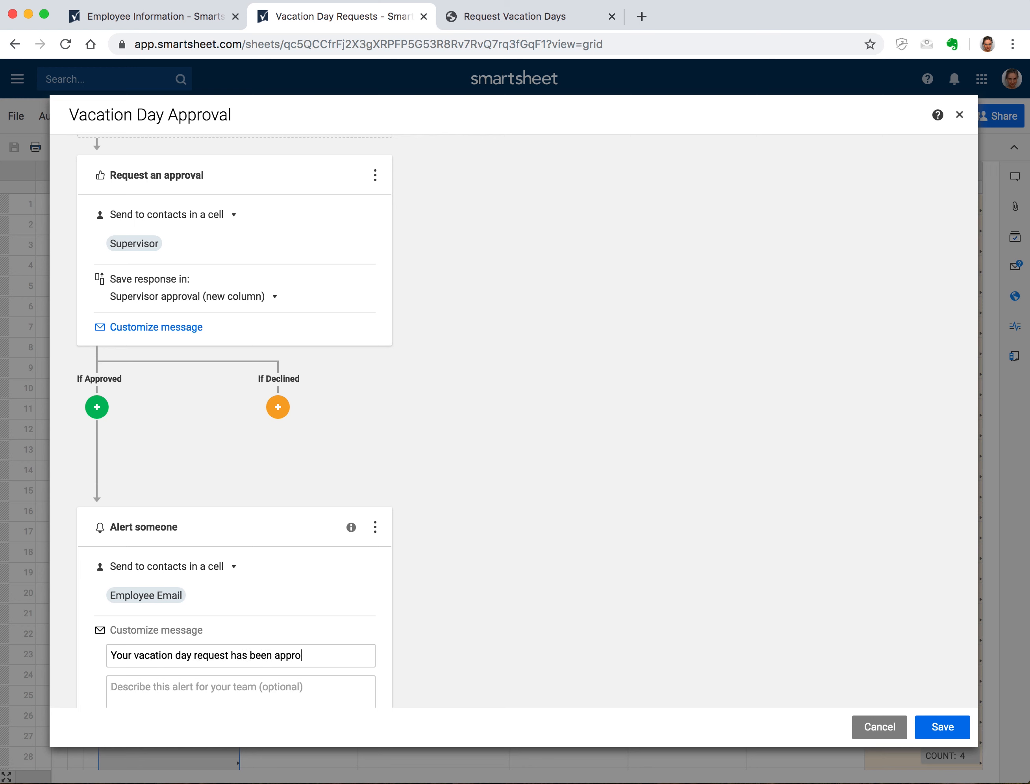
type("ved.")
left_click(269, 418)
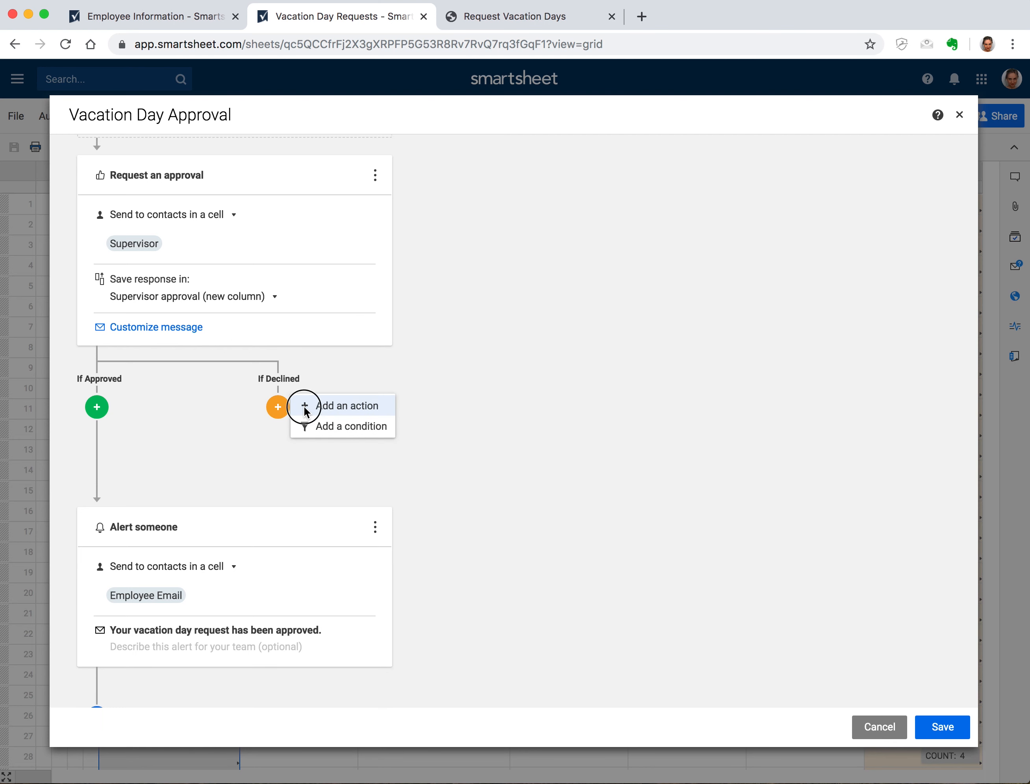
Make the declined branch alert the contact in the Employee Email cell
left_click(279, 406)
left_click(577, 526)
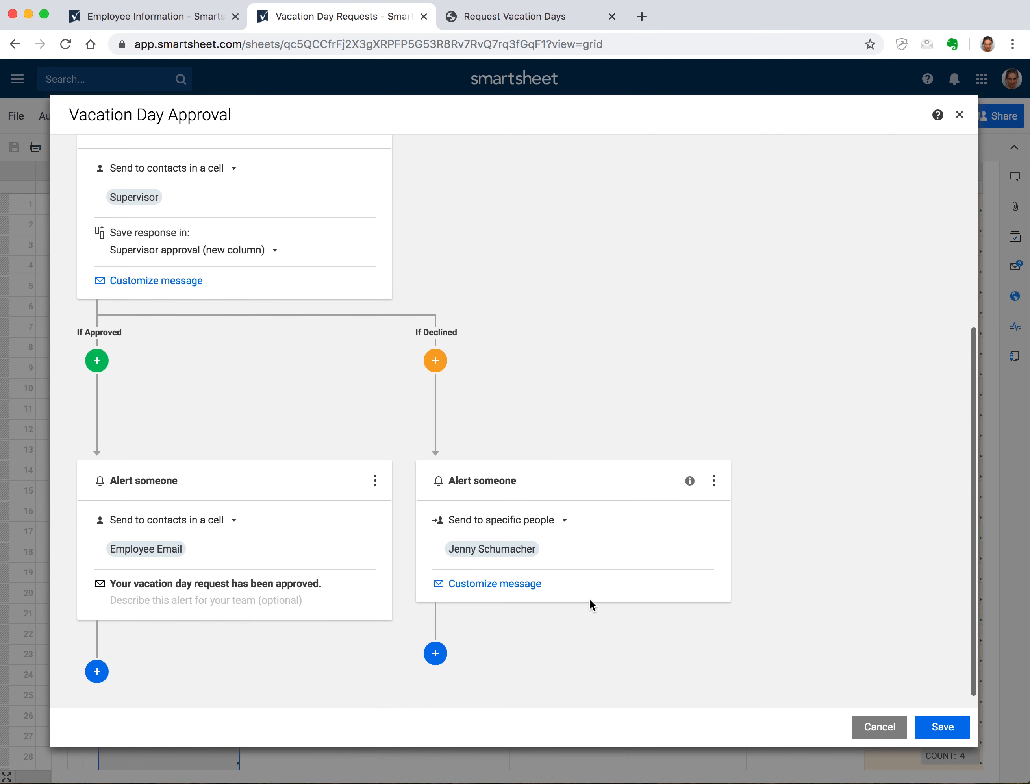
left_click(536, 522)
left_click(553, 576)
left_click(581, 549)
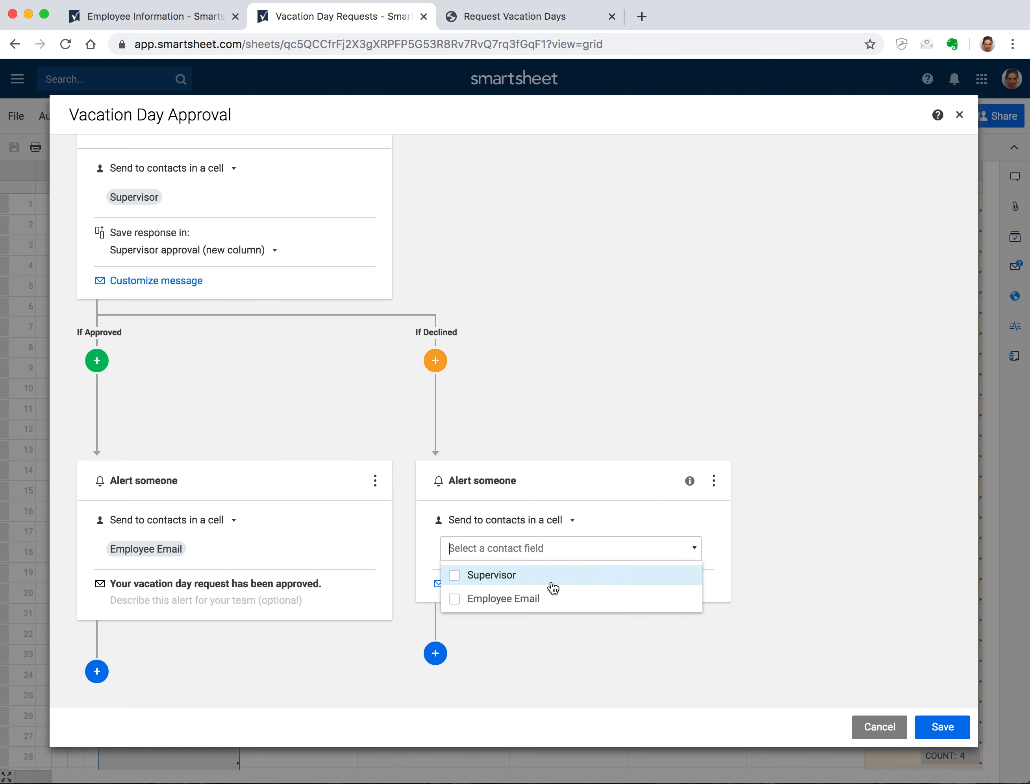
left_click(546, 600)
left_click(828, 525)
Set the declined alert to 'Your vacation day request has been declined.' with a contact-your-supervisor note, and save
left_click(510, 584)
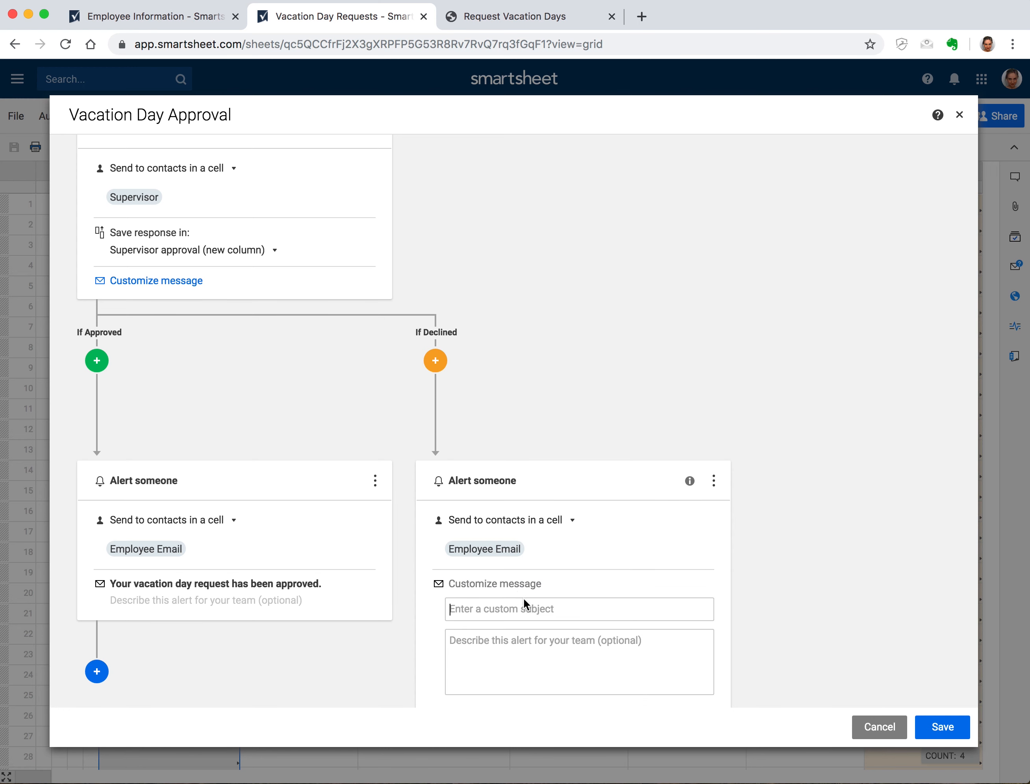
left_click(524, 609)
type("Your vacation day request has b")
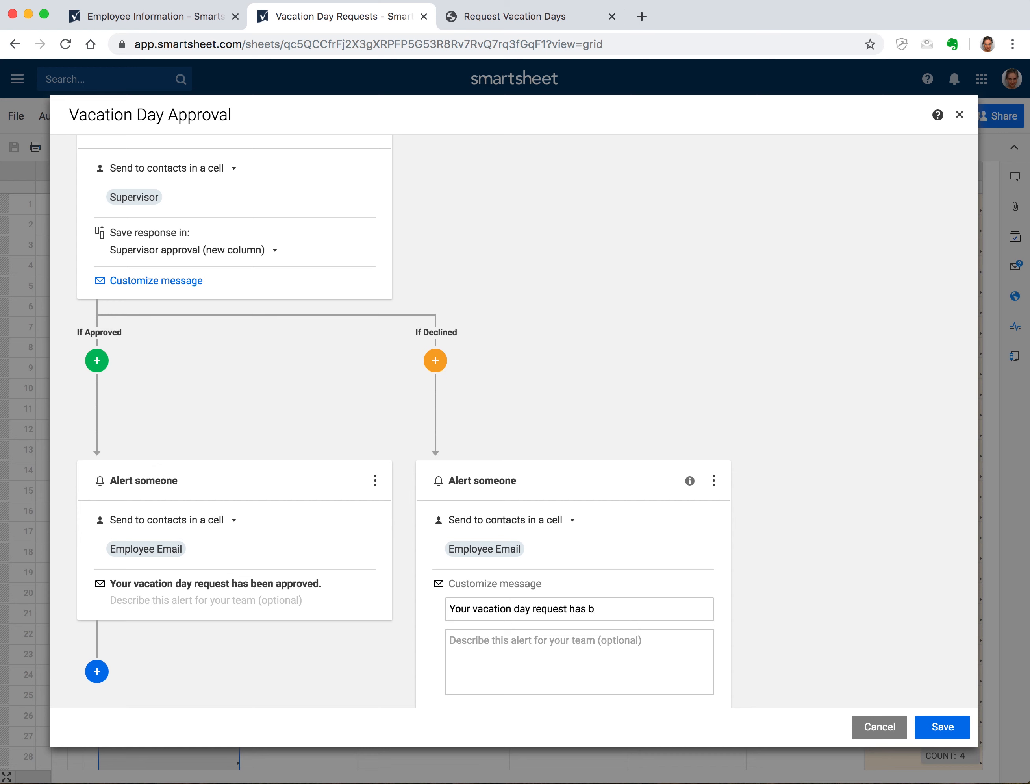
type("een declined.")
key("Tab")
type("P")
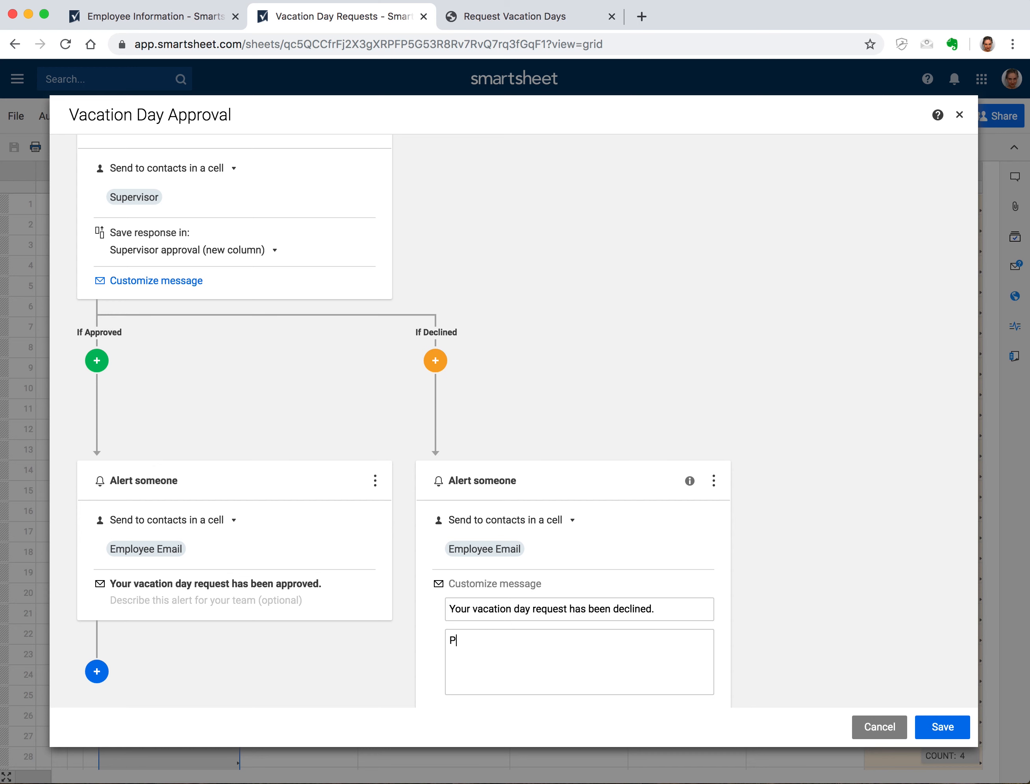
type("lease contact your supervisor with an")
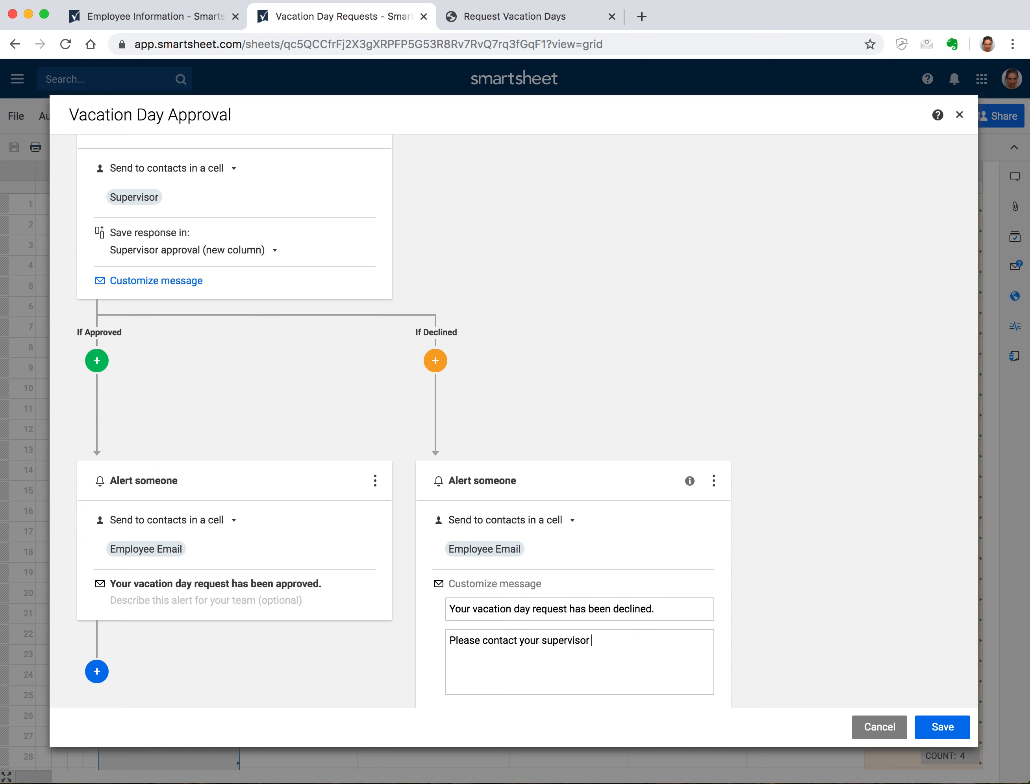
type("y questions.")
left_click(940, 726)
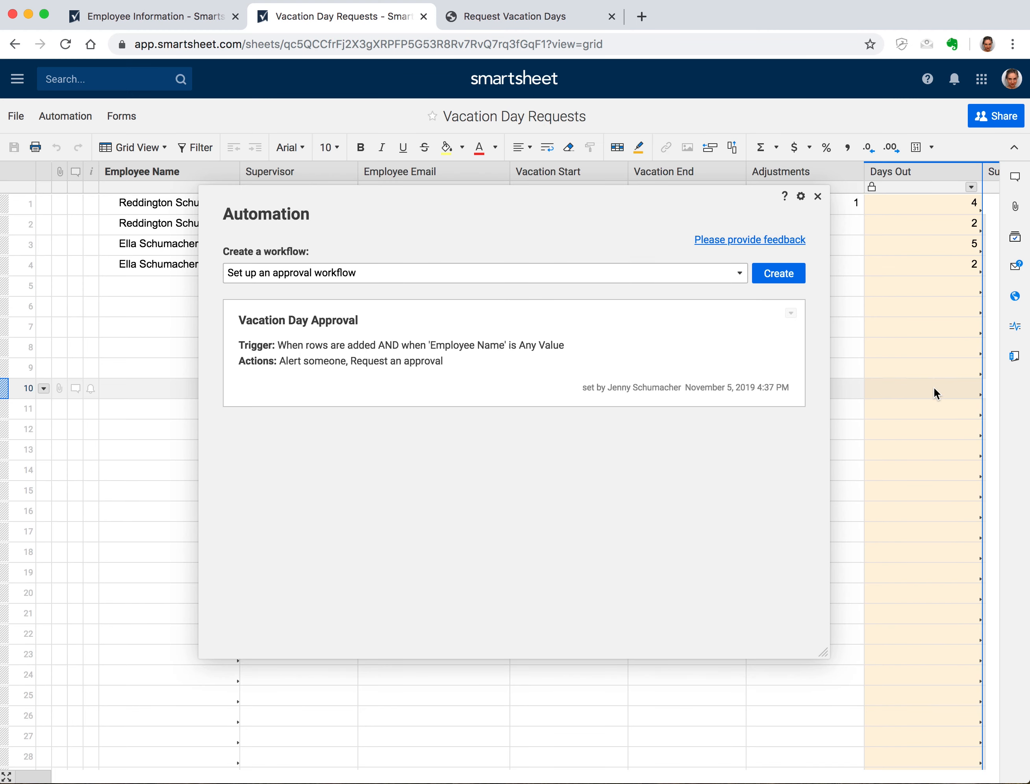
Set automation permissions to notify only users shared to the sheet
left_click(791, 313)
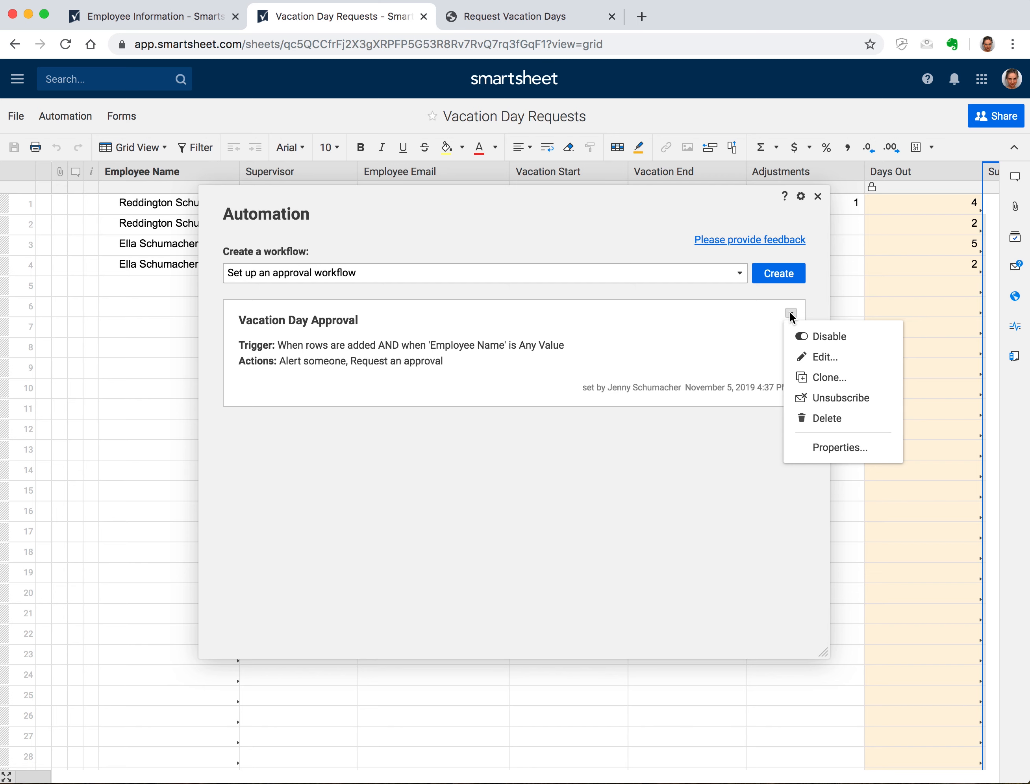
left_click(800, 196)
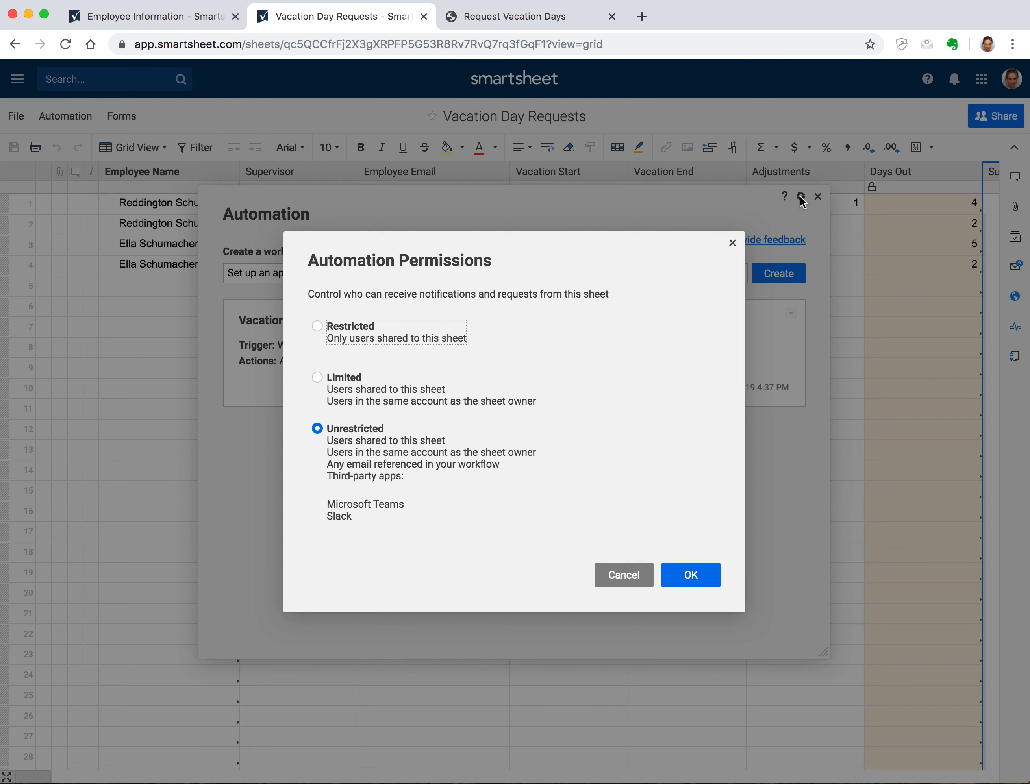
left_click(544, 316)
left_click(317, 328)
left_click(717, 579)
Re-save the Vacation Day Approval workflow and change automation permissions to Unrestricted
left_click(790, 314)
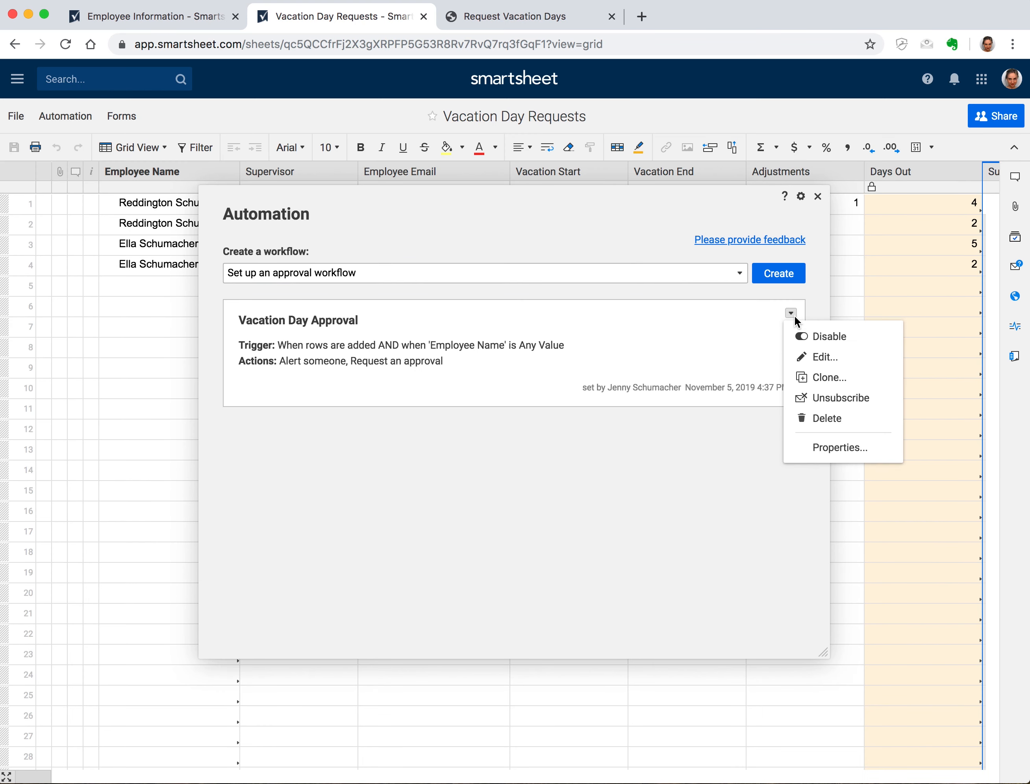
left_click(832, 358)
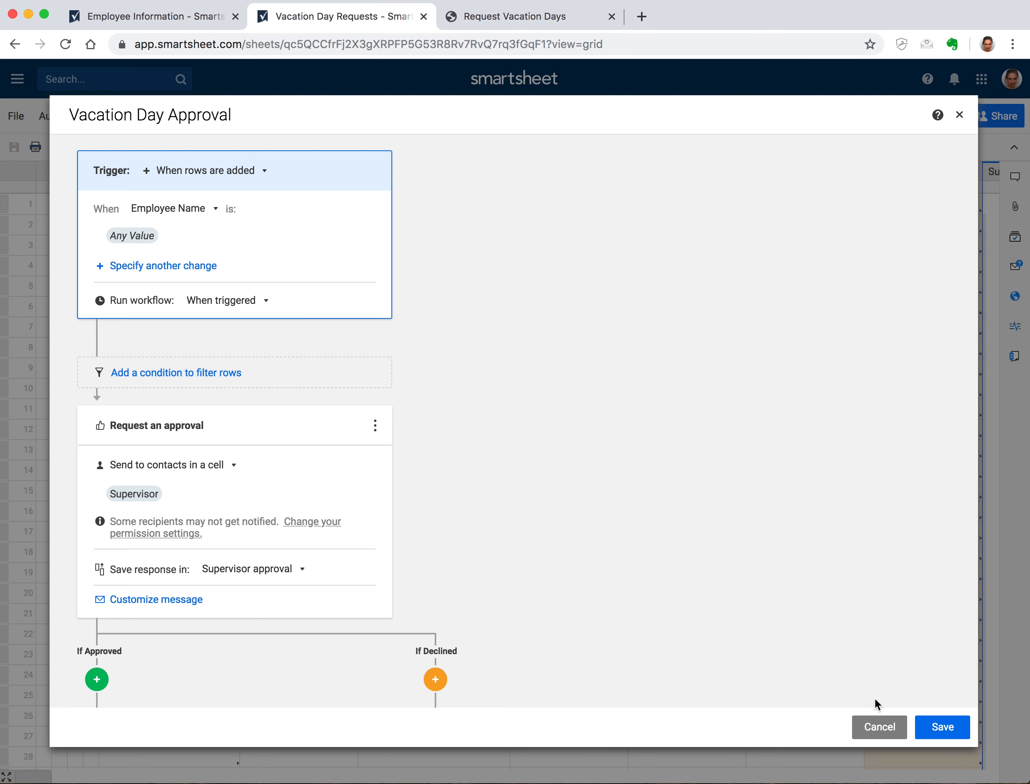
left_click(879, 727)
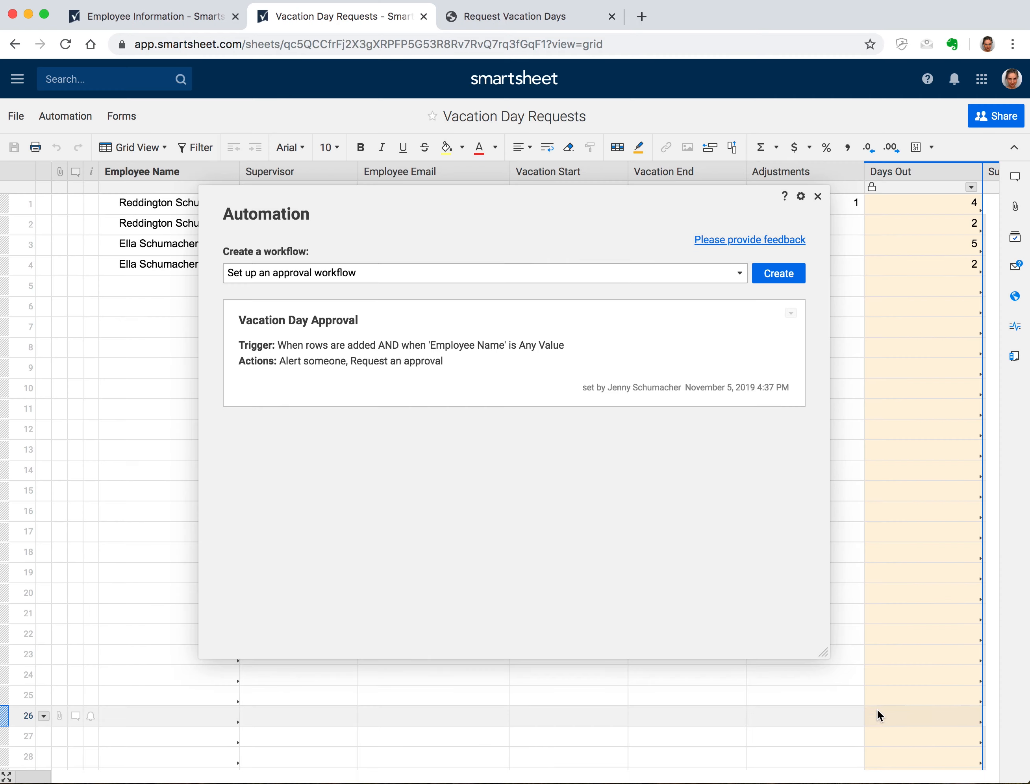
left_click(803, 195)
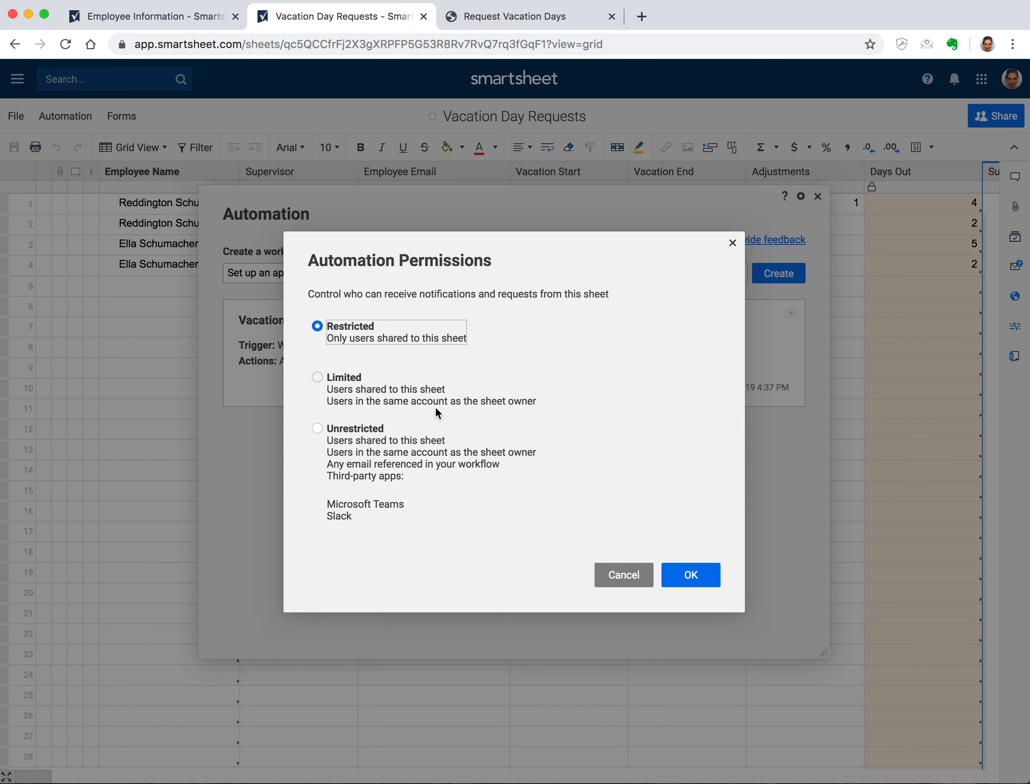
left_click(317, 428)
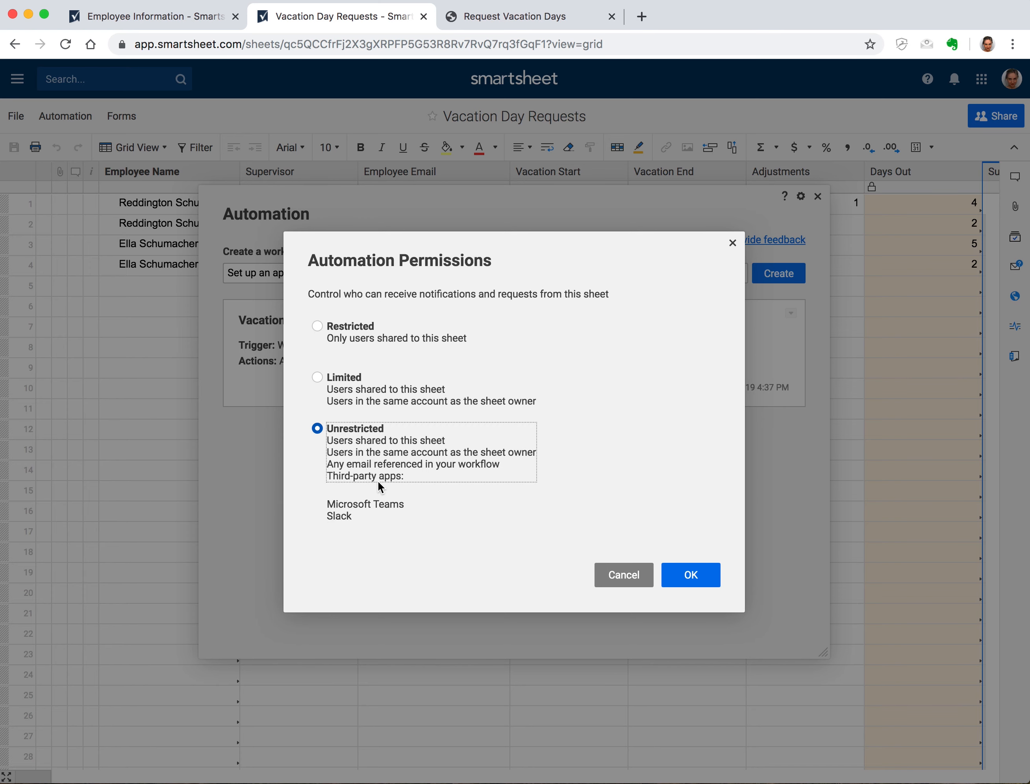
left_click(697, 572)
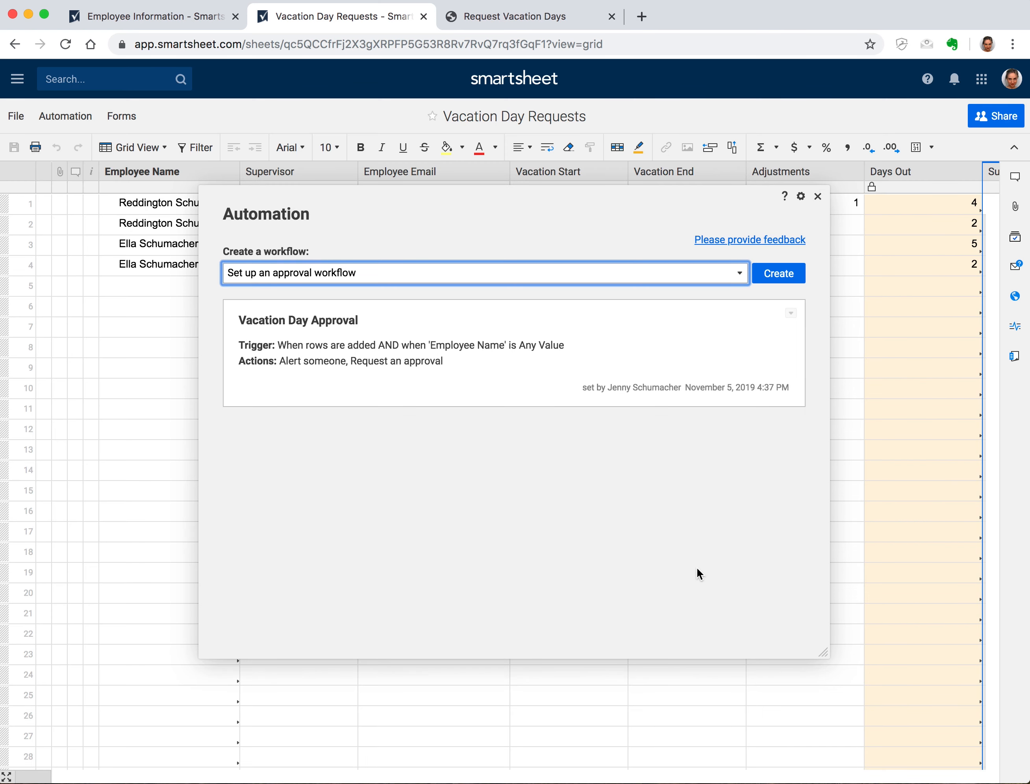
left_click(817, 196)
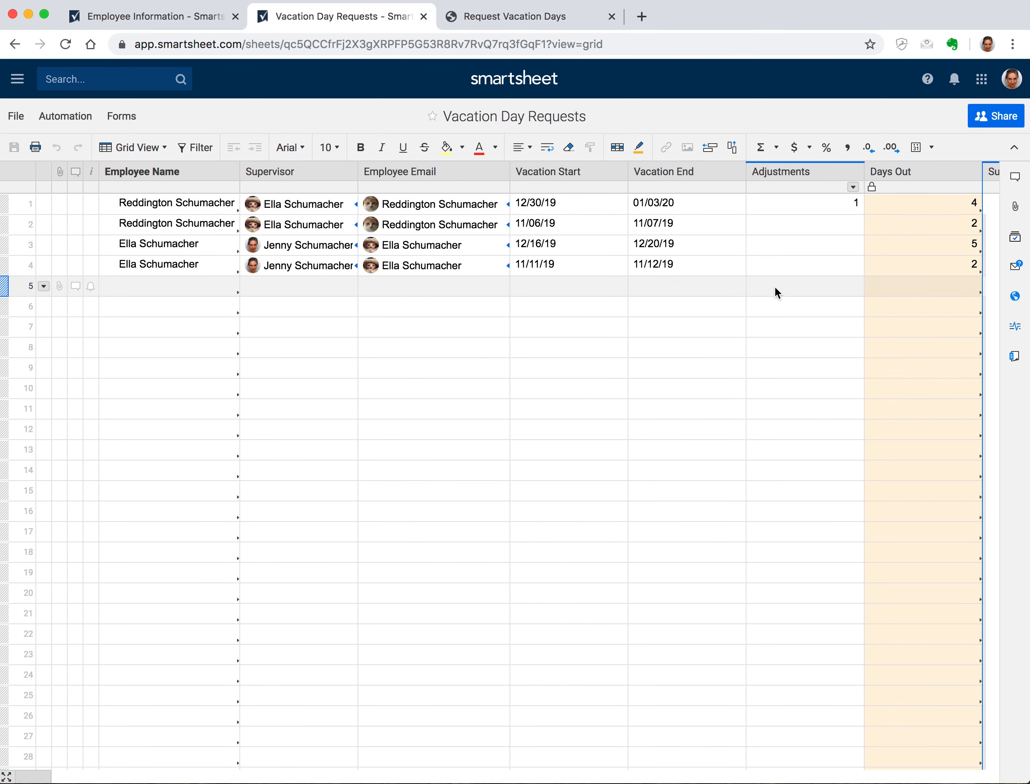
scroll(775, 292, "right", 5)
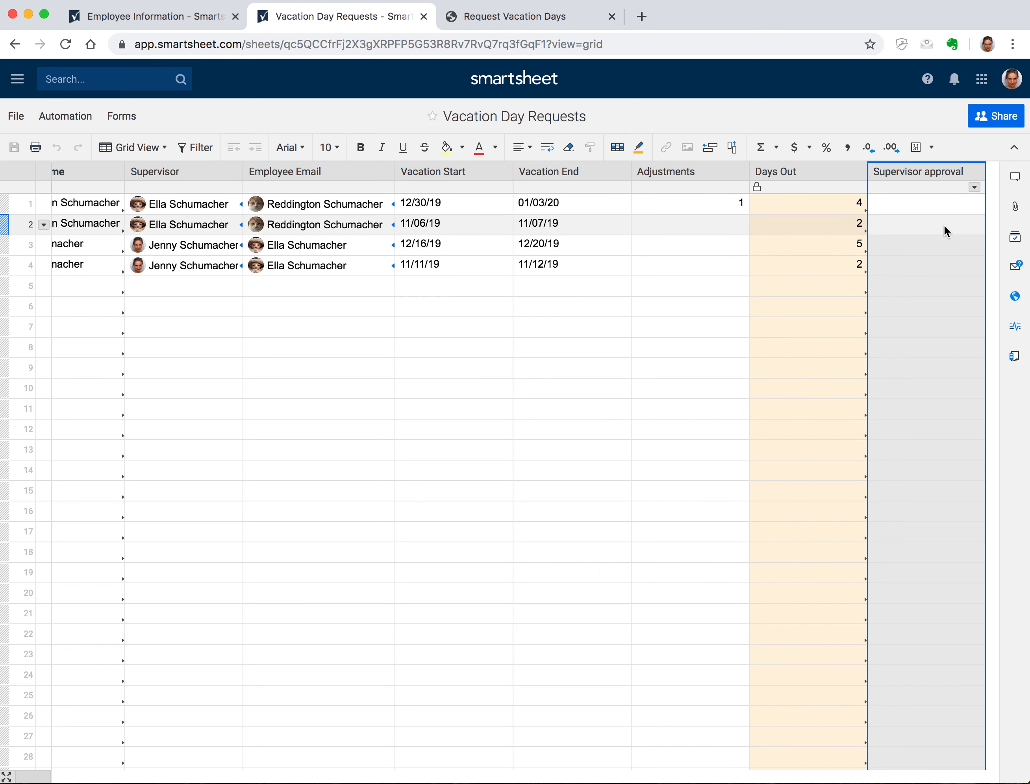
left_click(941, 203)
left_click(973, 204)
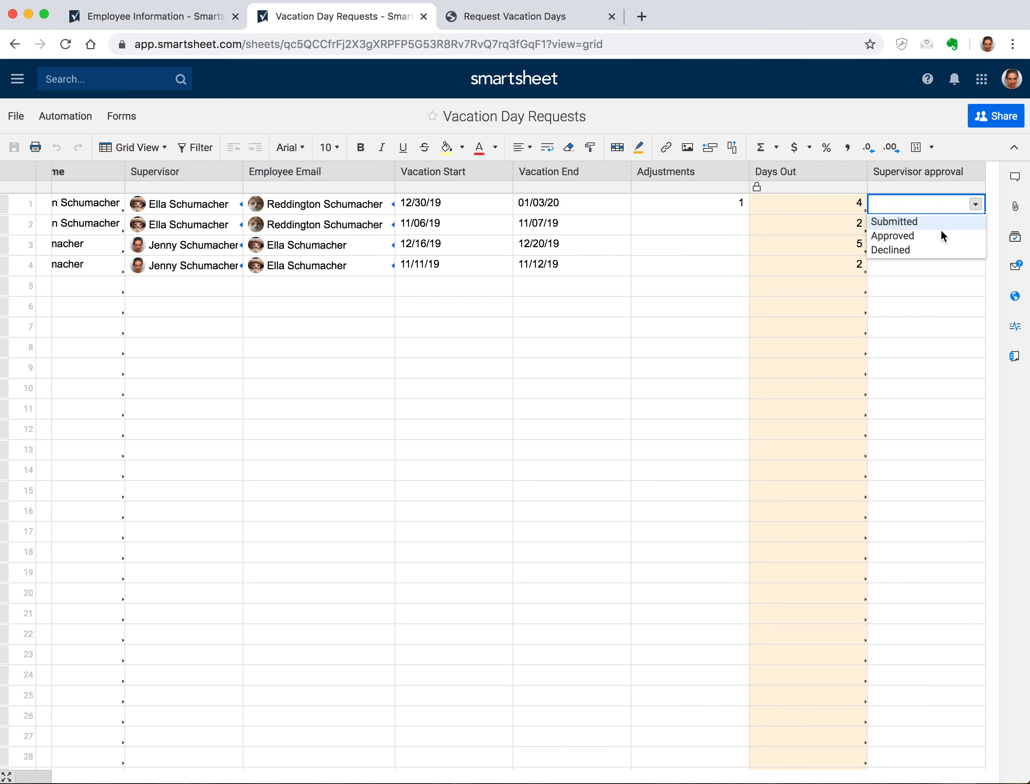
left_click(927, 128)
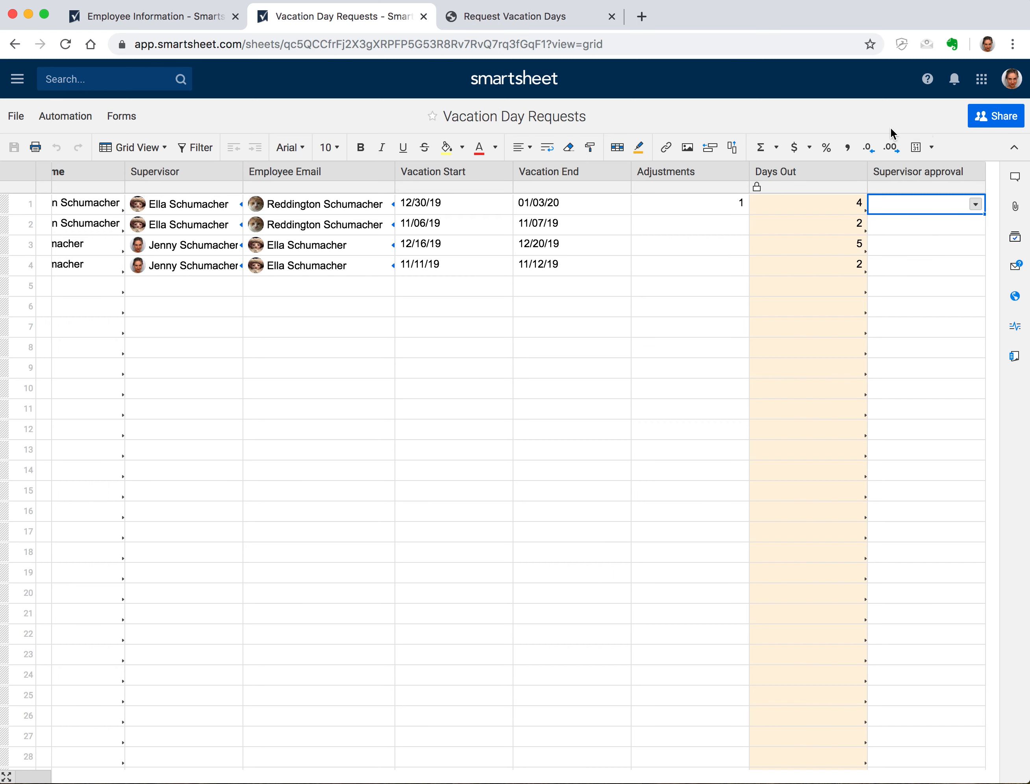
left_click(559, 20)
Enter the employee's name and a vacation start date of 12/18/2019 in the request form
left_click(622, 241)
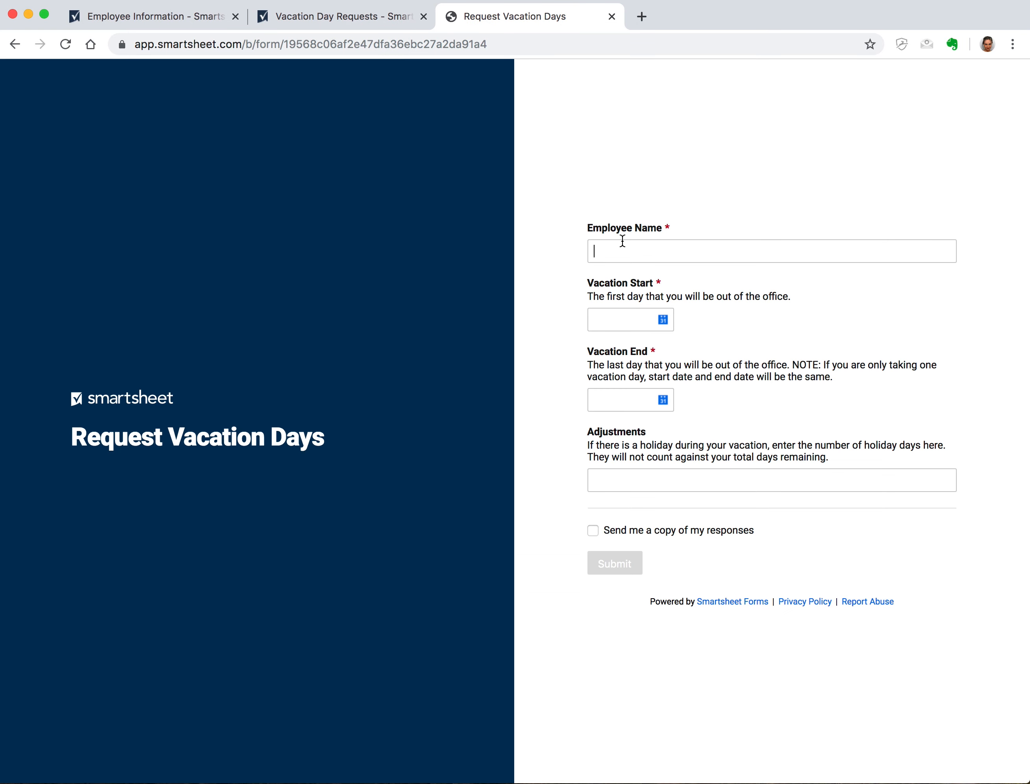
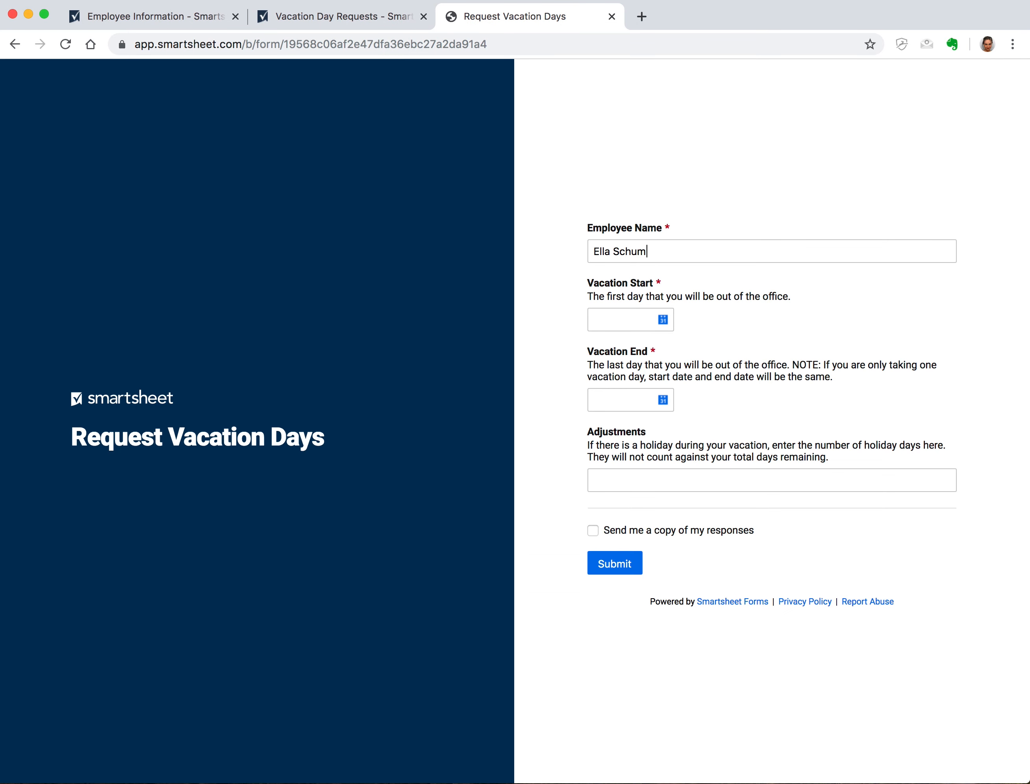
left_click(663, 321)
left_click(743, 382)
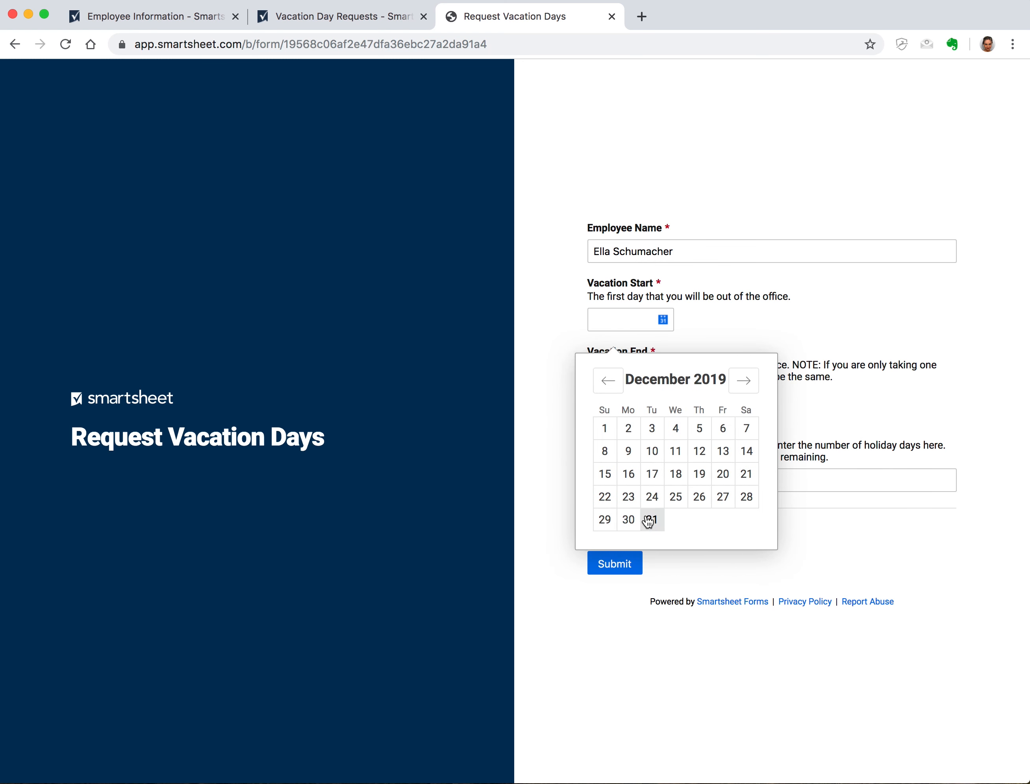
left_click(675, 475)
Set the vacation end date to 12/20/2019 and submit the request
left_click(663, 400)
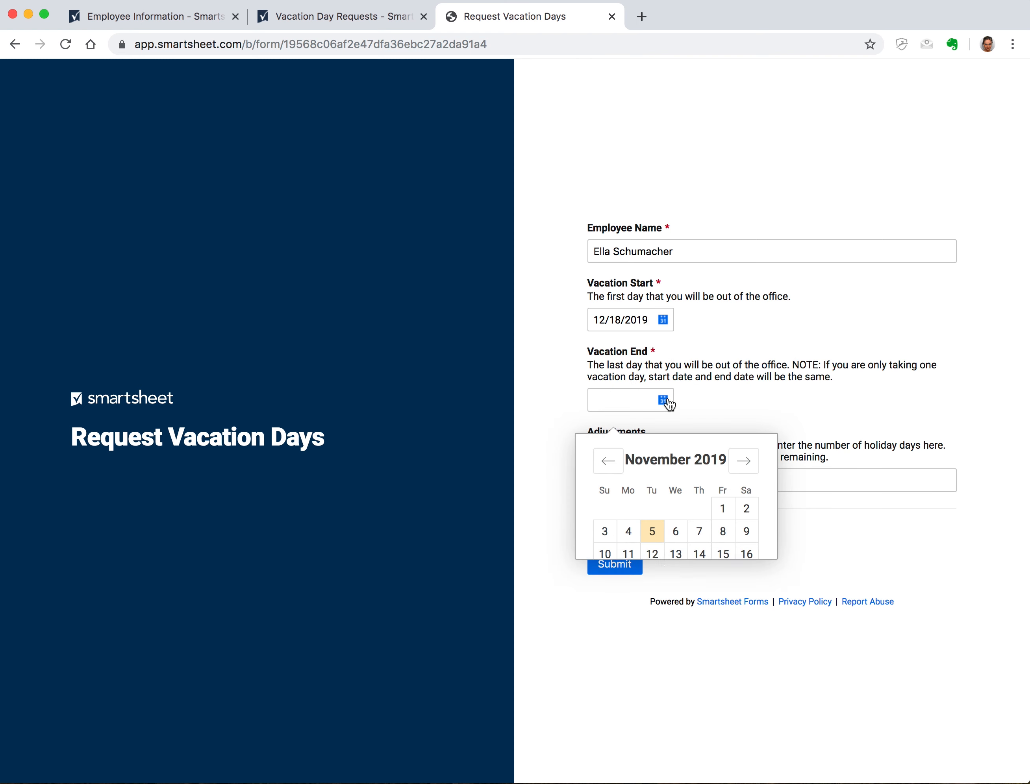
left_click(743, 461)
left_click(722, 554)
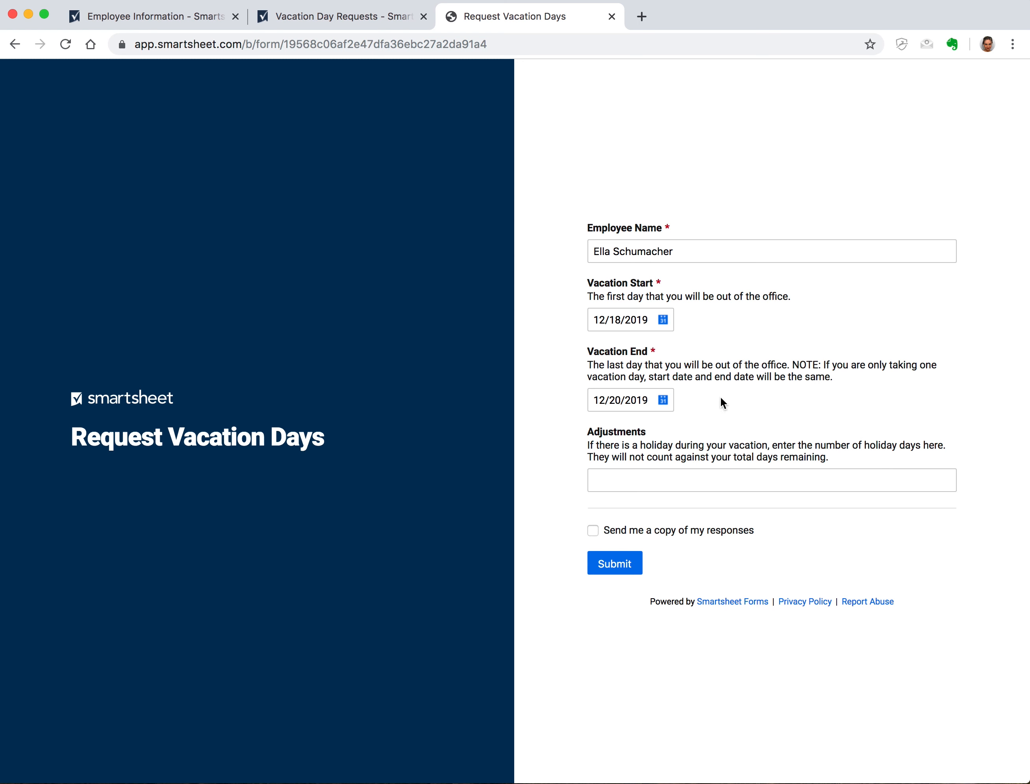
left_click(633, 566)
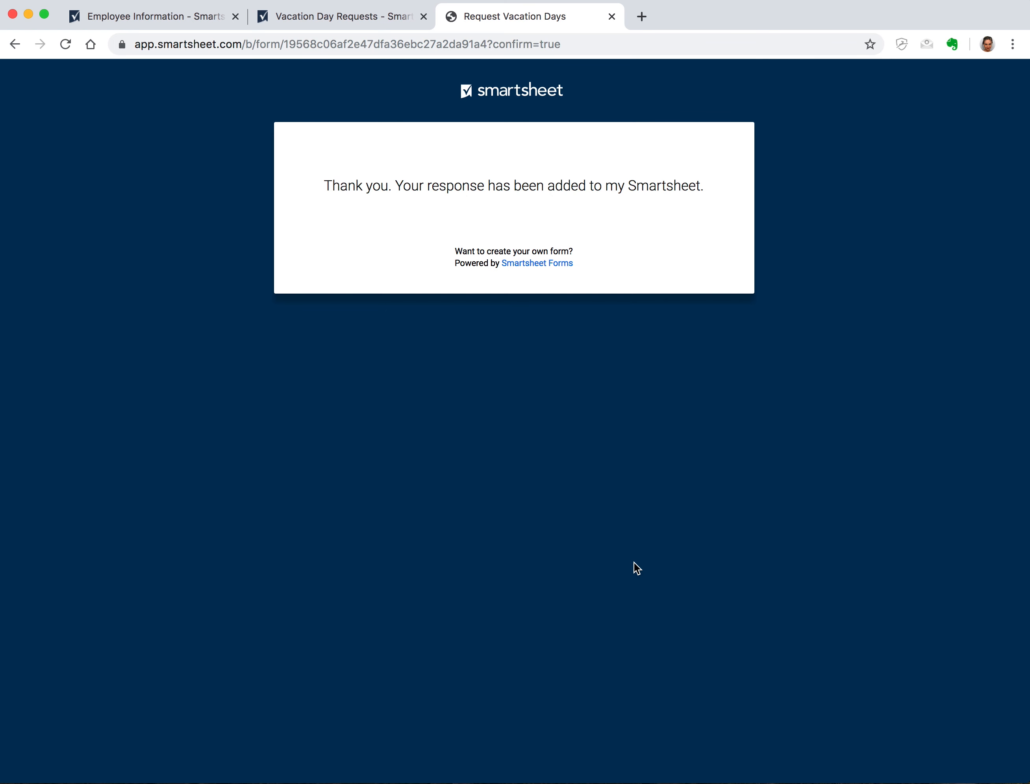
left_click(319, 17)
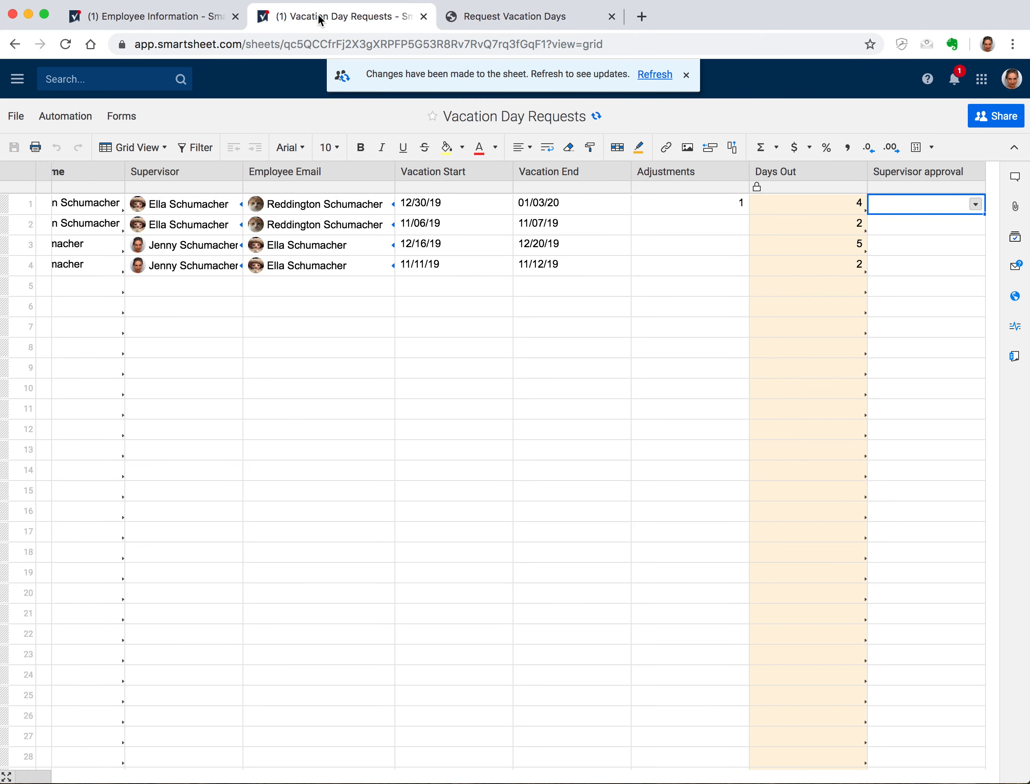
Refresh the sheet to show row 5 (3 Days Out, Submitted) and check the new notification
left_click(655, 75)
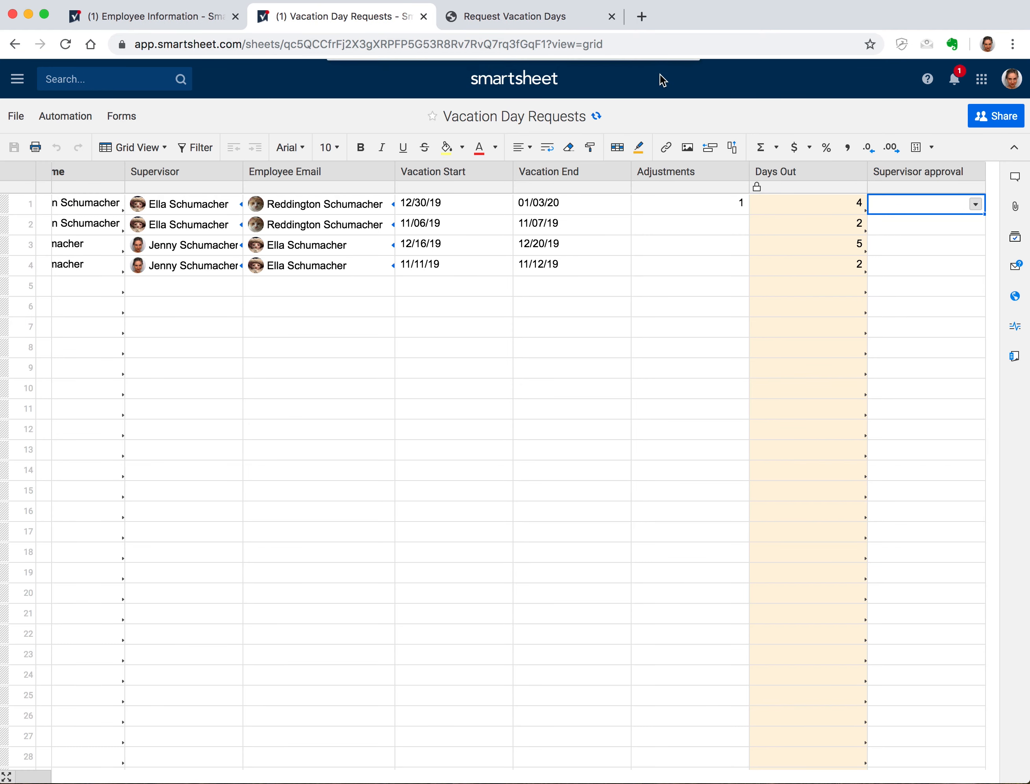
left_click(596, 116)
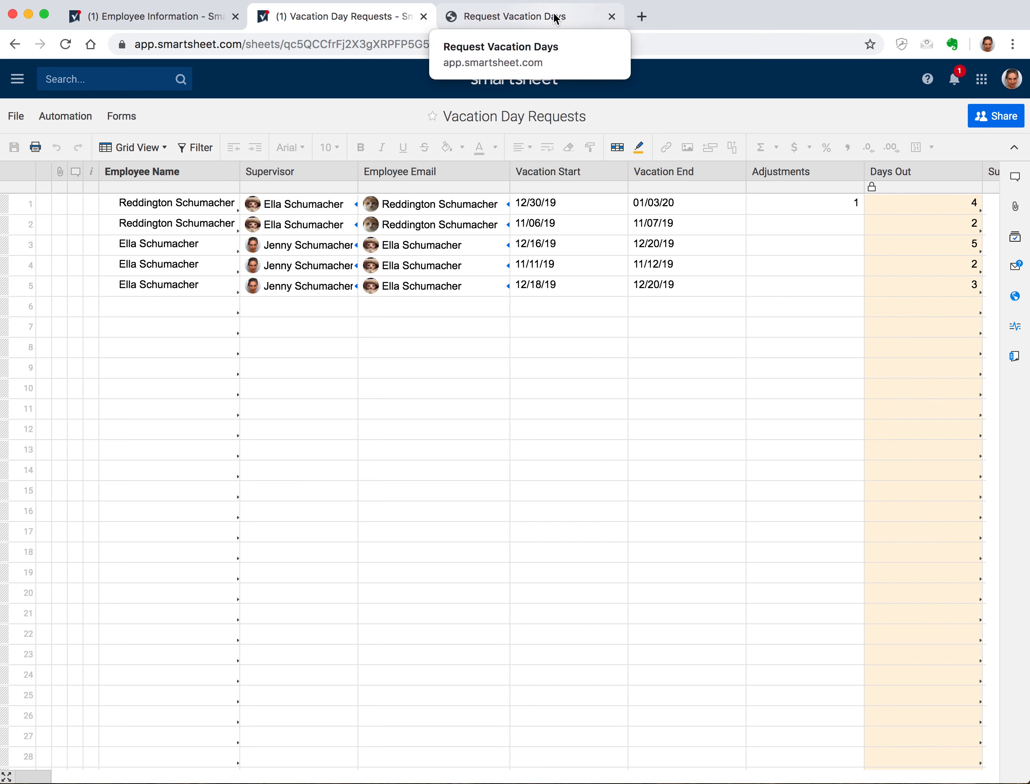
scroll(675, 285, "right", 5)
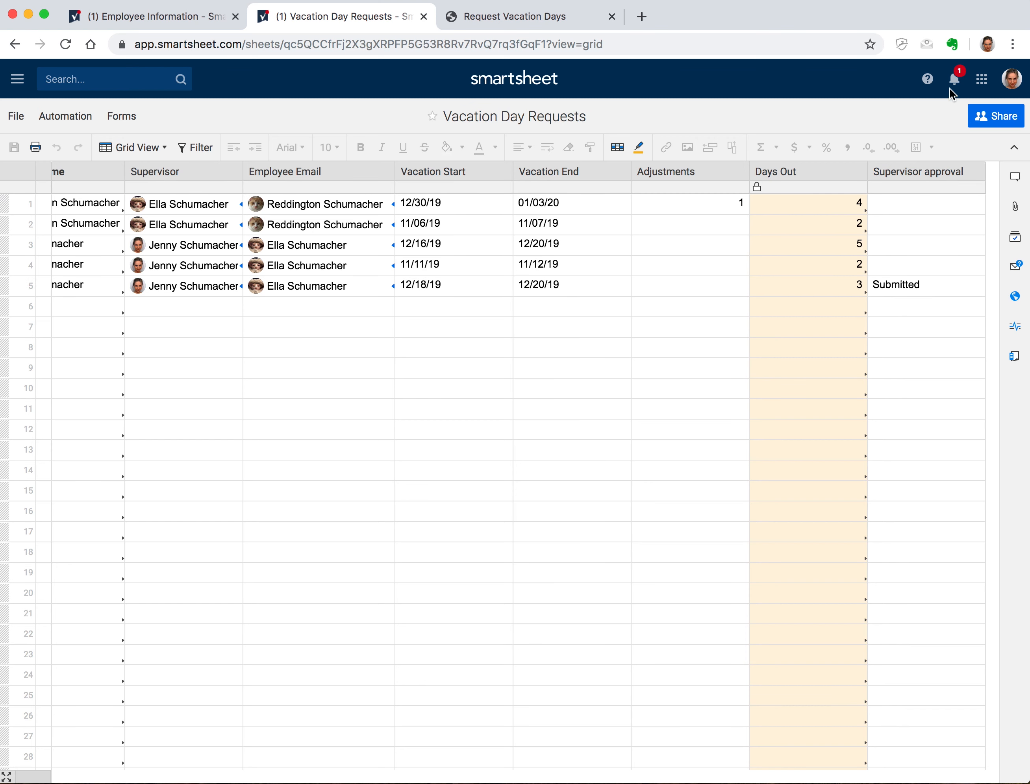
left_click(956, 80)
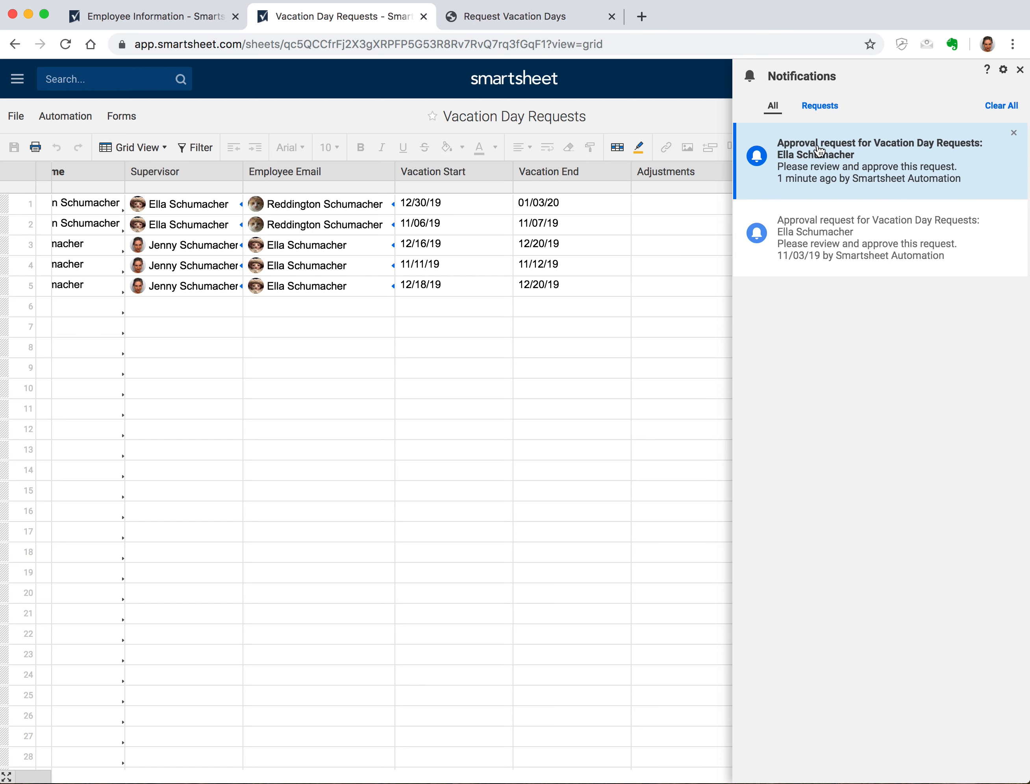
Approve the newest vacation request (12/18/19–12/20/19) with the comment 'Have fun!'
left_click(852, 158)
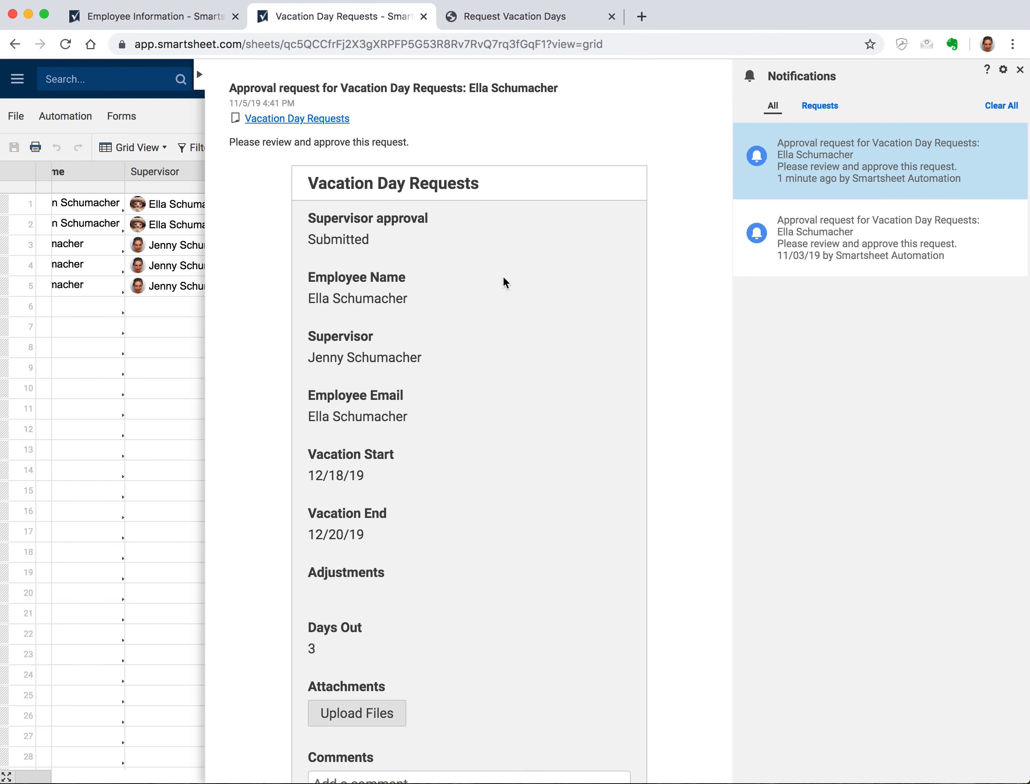
scroll(503, 283, "down", 4)
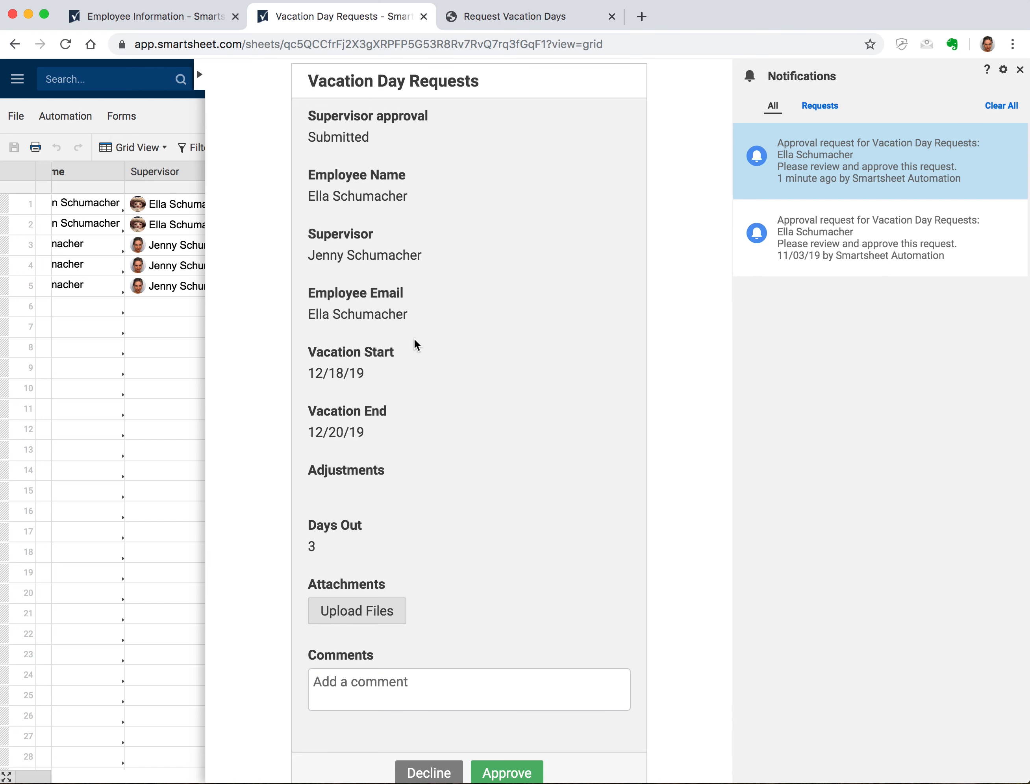
scroll(358, 547, "up", 1)
scroll(358, 549, "down", 4)
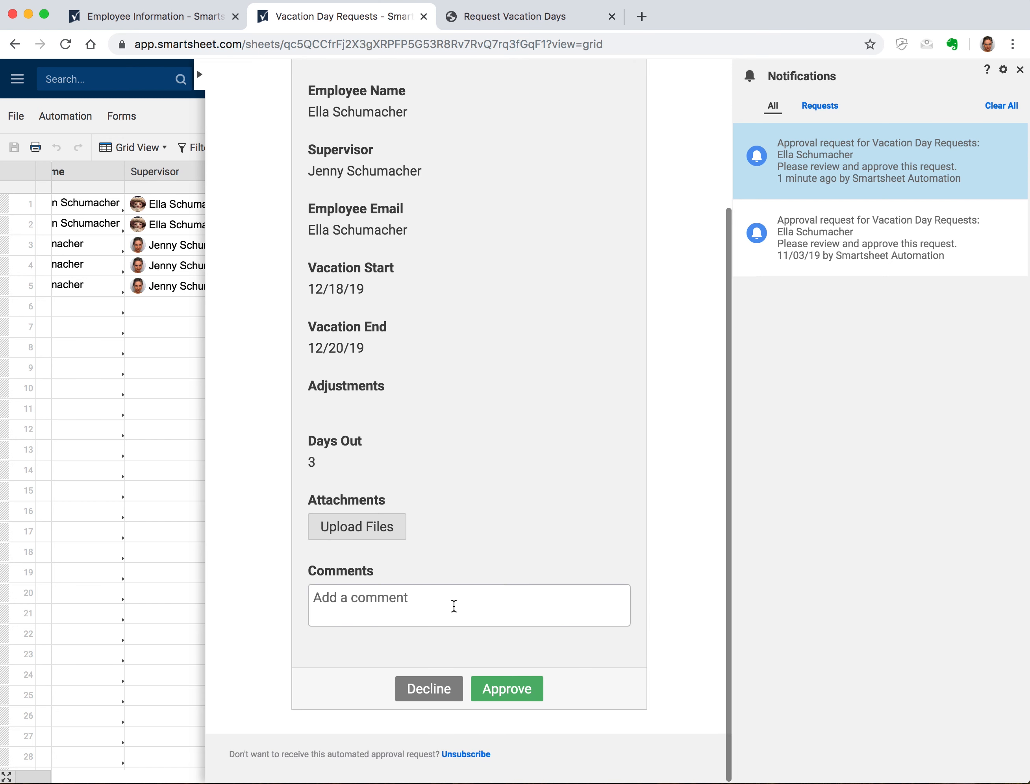
left_click(453, 607)
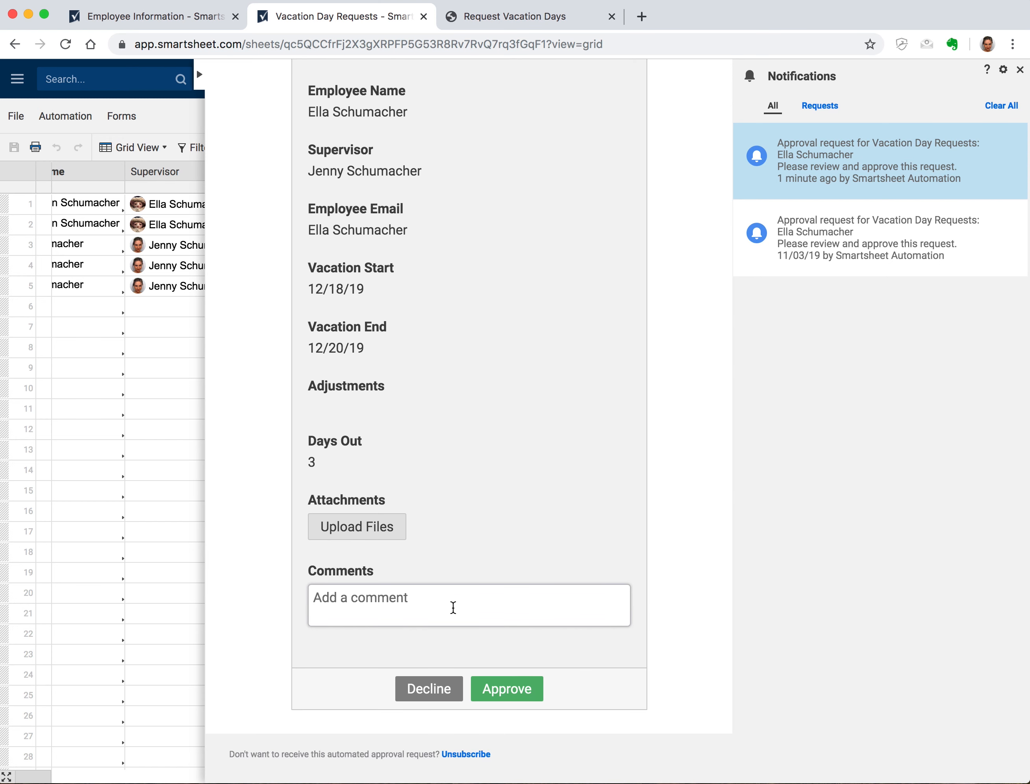
type("Have fun!")
left_click(505, 690)
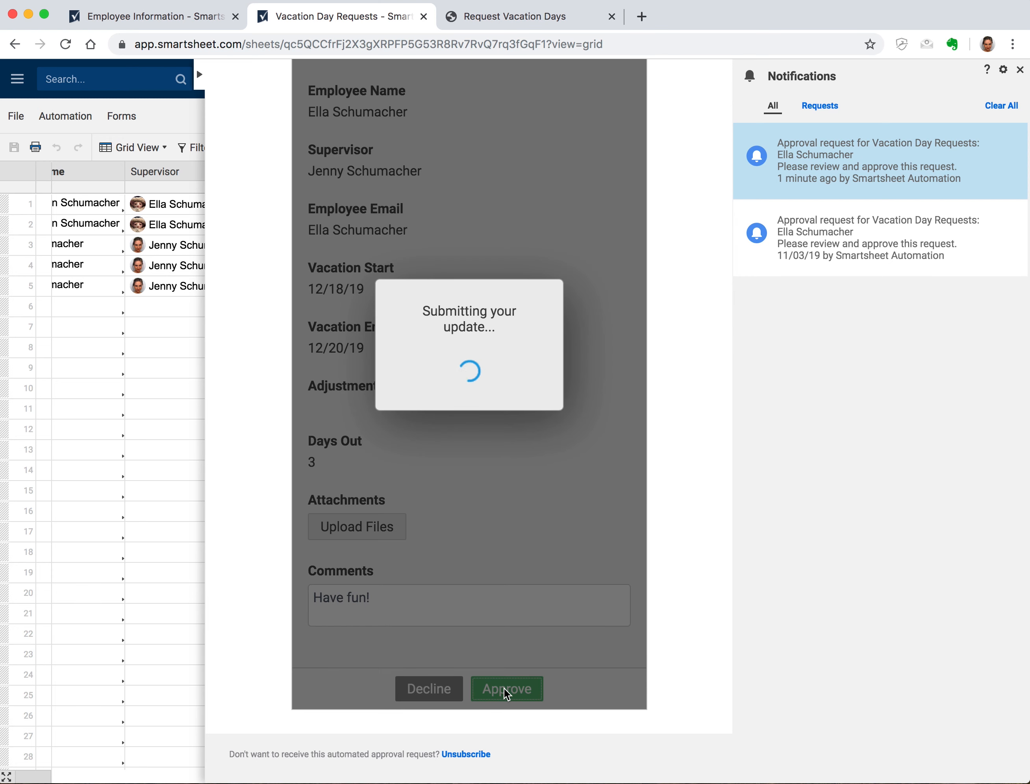
Close the notifications panel and reload the sheet to show the updated status
scroll(504, 655, "up", 5)
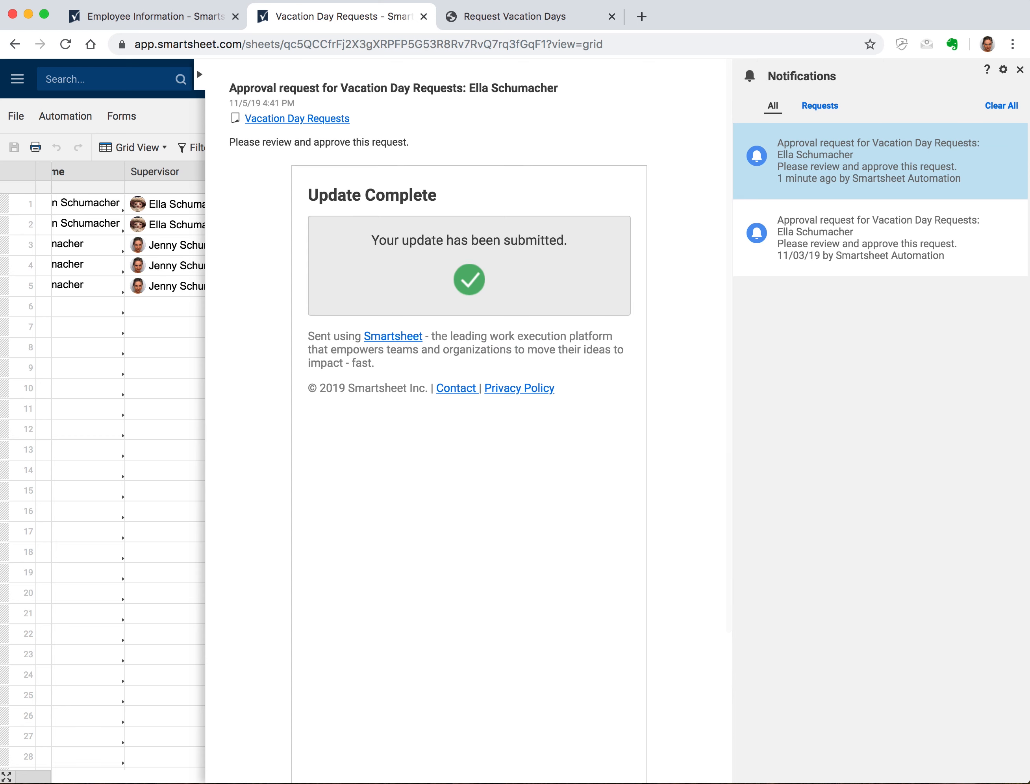
left_click(1020, 70)
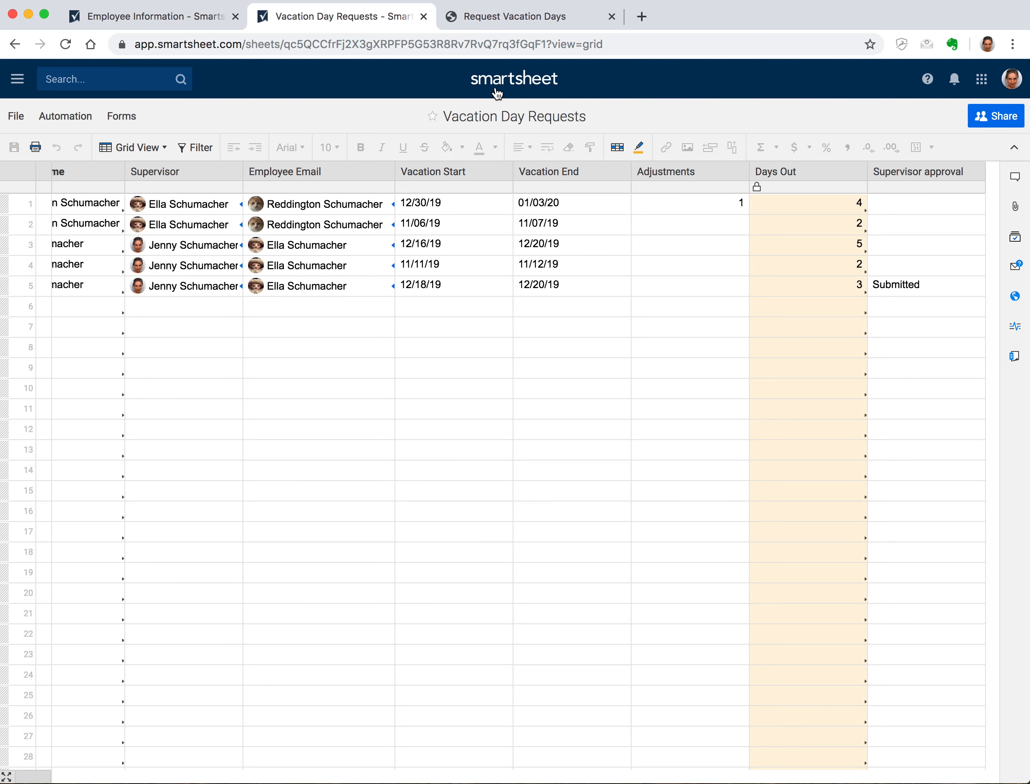
key("super+r")
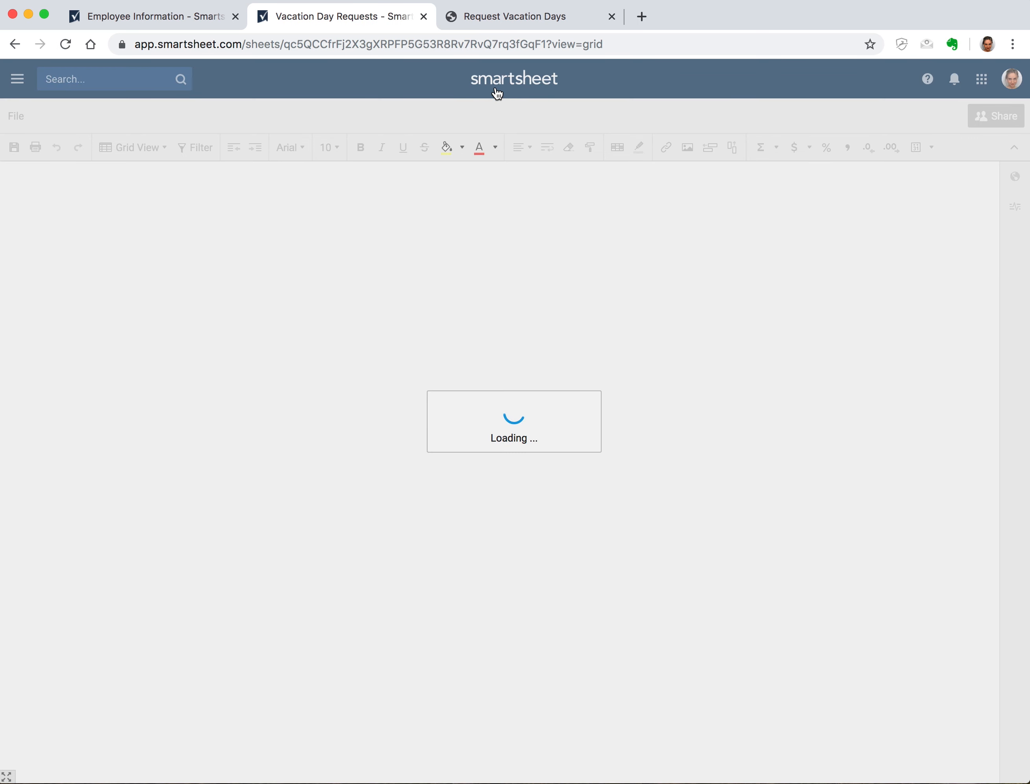
Go to the Employee Information sheet and inspect row 1's Vacation Days Used SUMIF formula
scroll(687, 209, "right", 5)
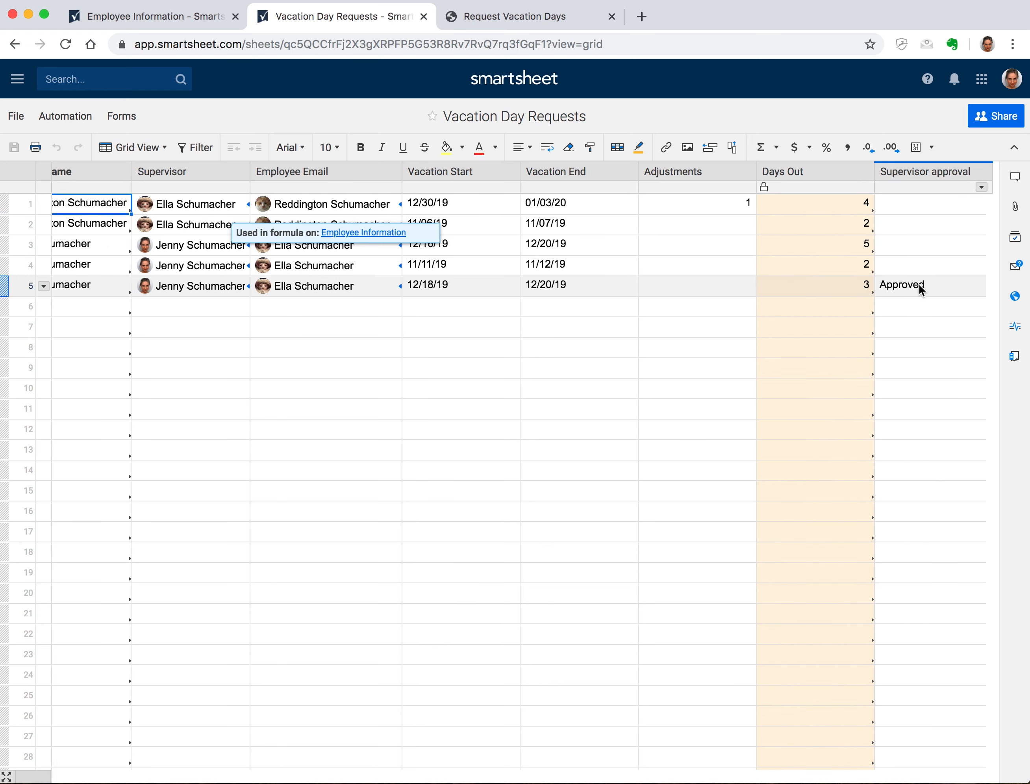
left_click(676, 244)
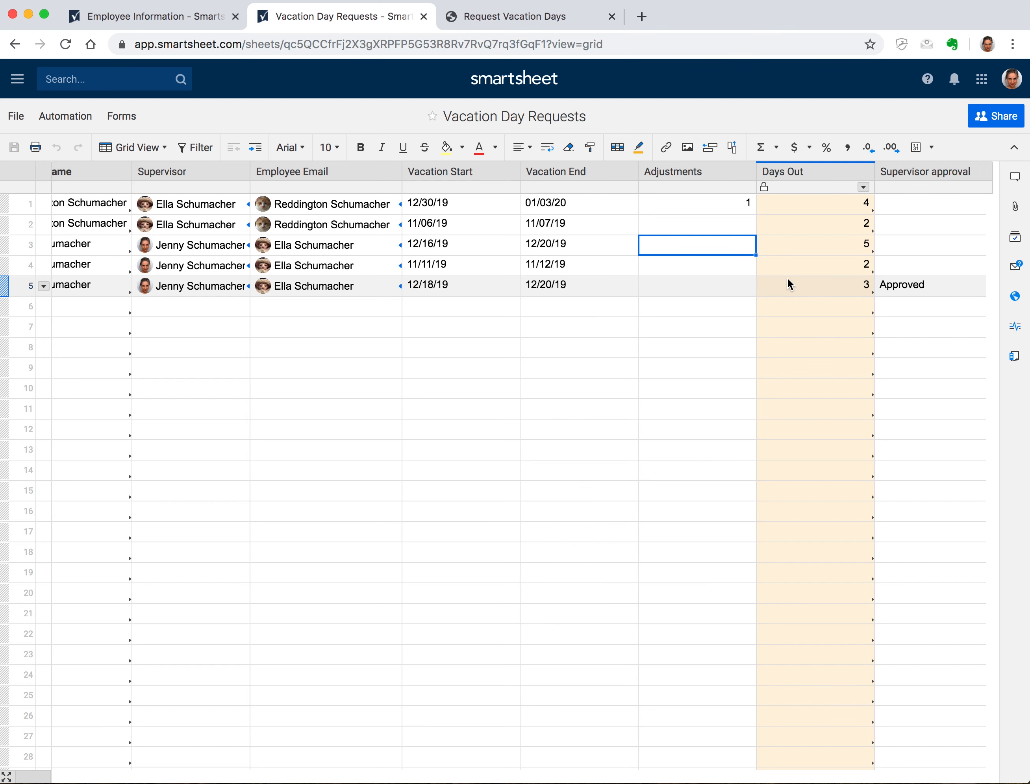
left_click(138, 20)
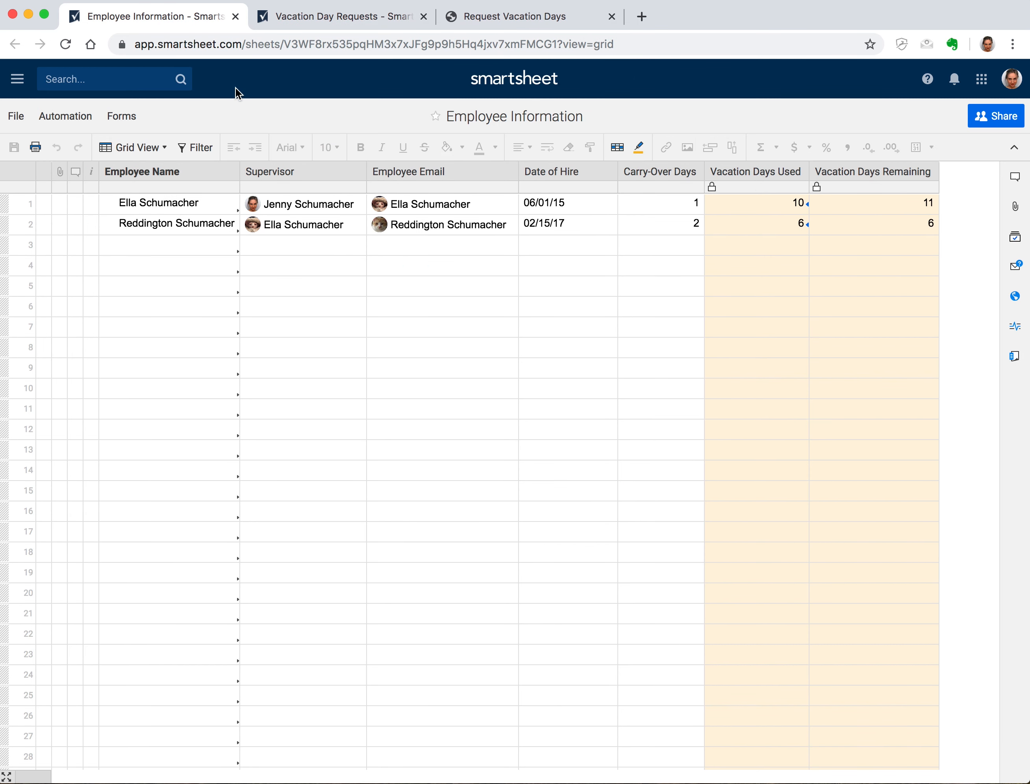
left_click(730, 207)
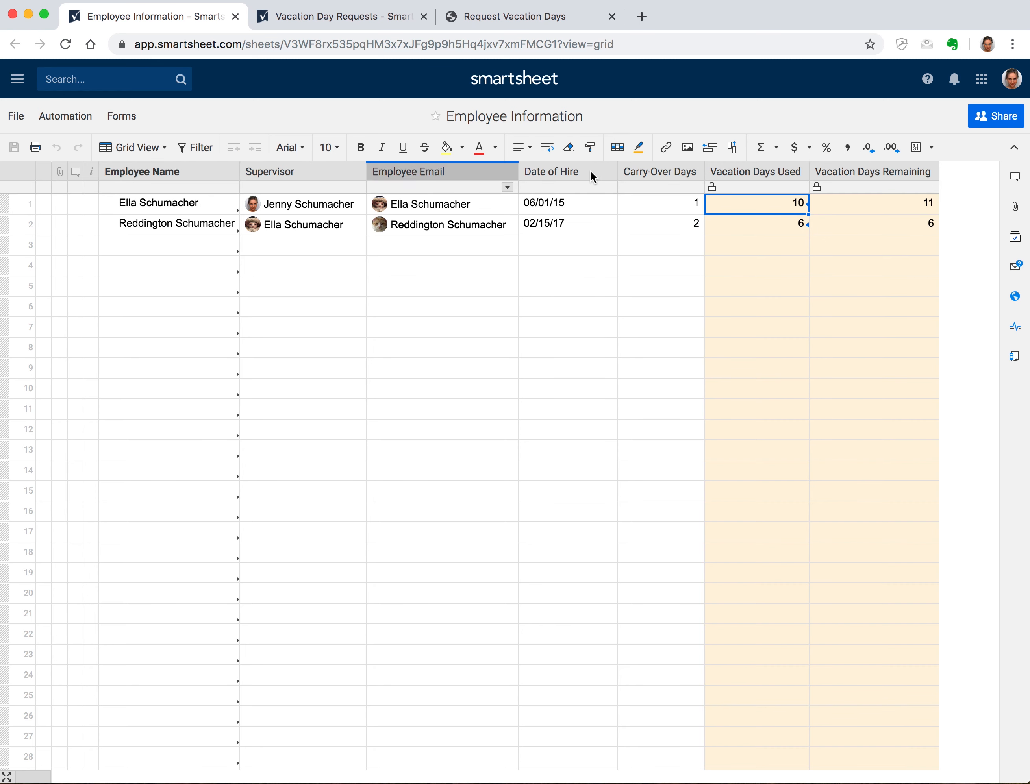
Delete the old SUMIF formulas from Vacation Days Used in rows 1 and 2
double_click(759, 203)
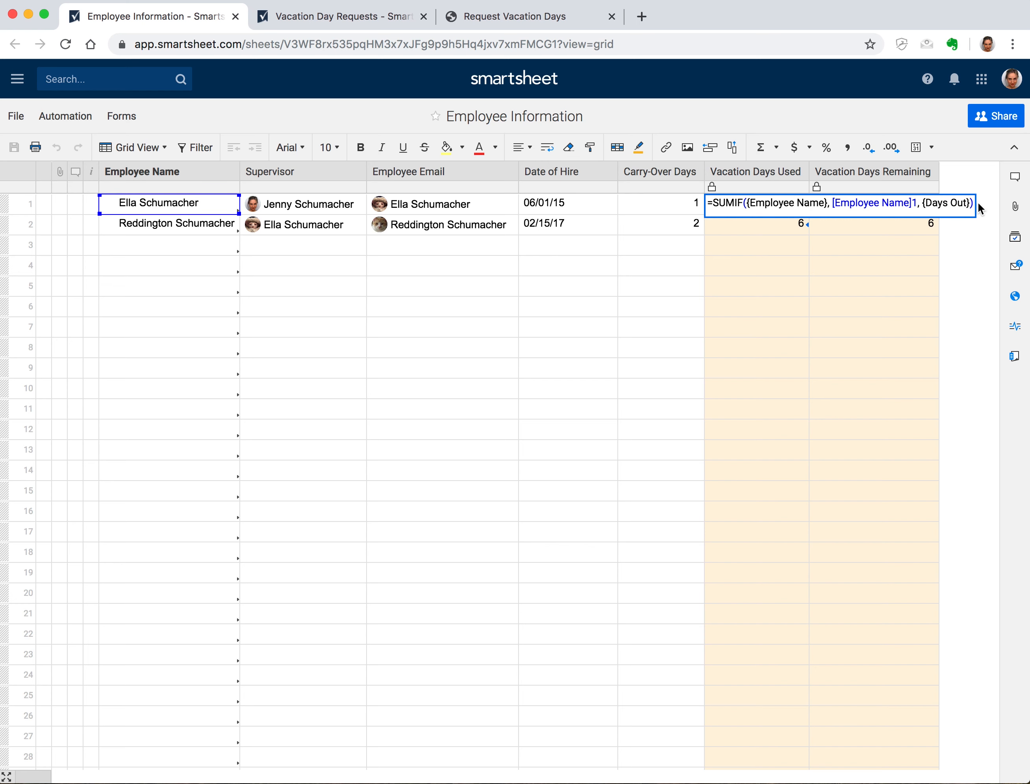
key("super+a")
key("BackSpace")
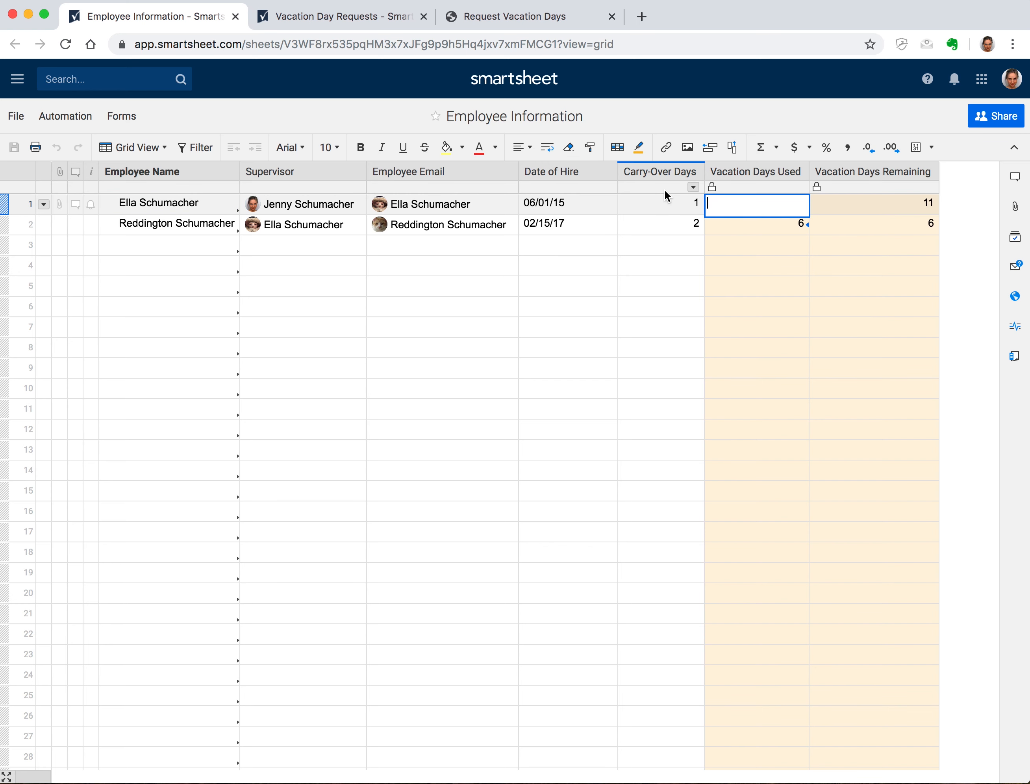
key("Return")
key("BackSpace")
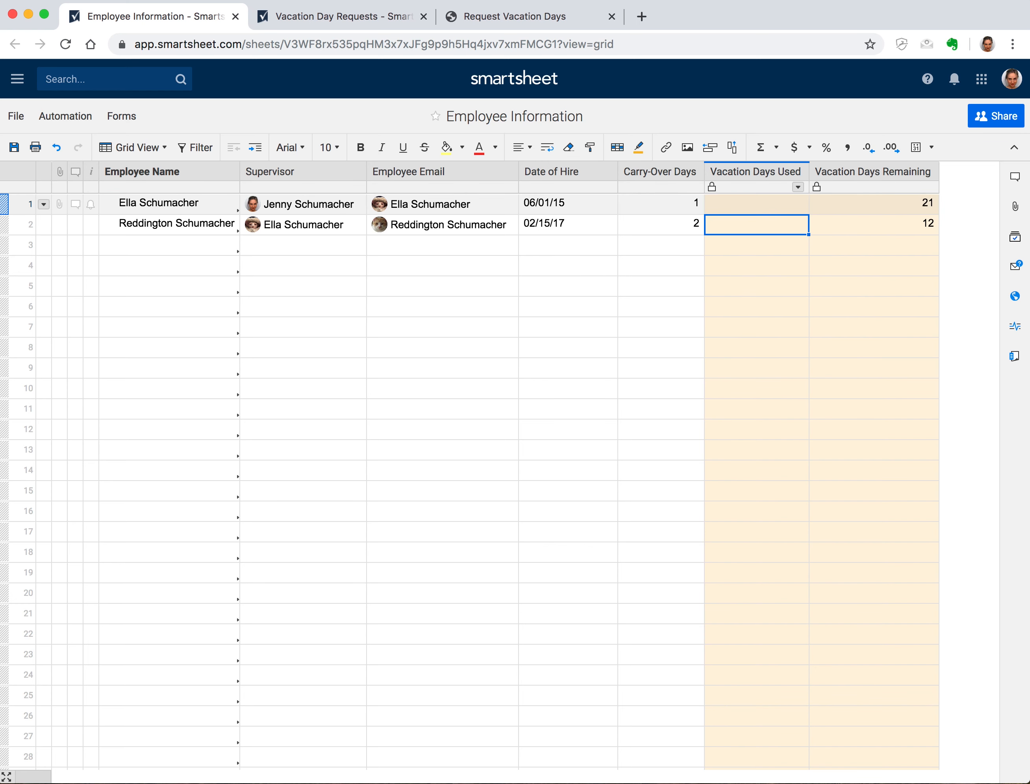
key("Return")
left_click(753, 201)
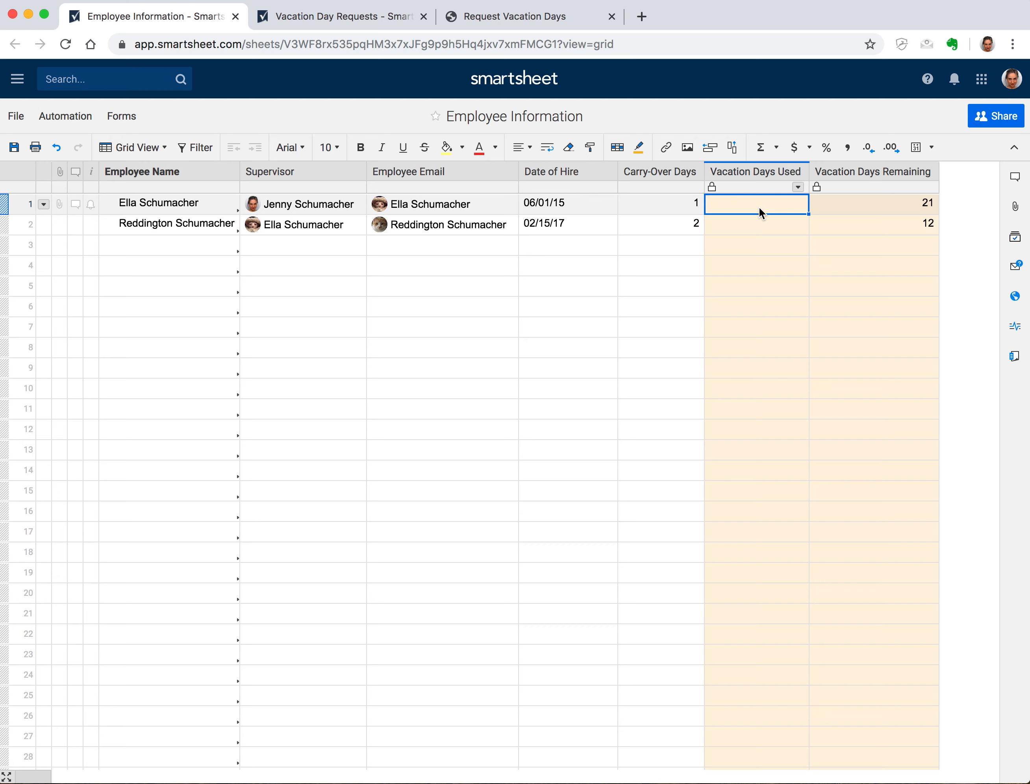
Begin a =SUMIFS formula in row 1 summing {Days Out} from the Vacation Day Requests sheet
type("=SUM")
key("Down")
key("Down")
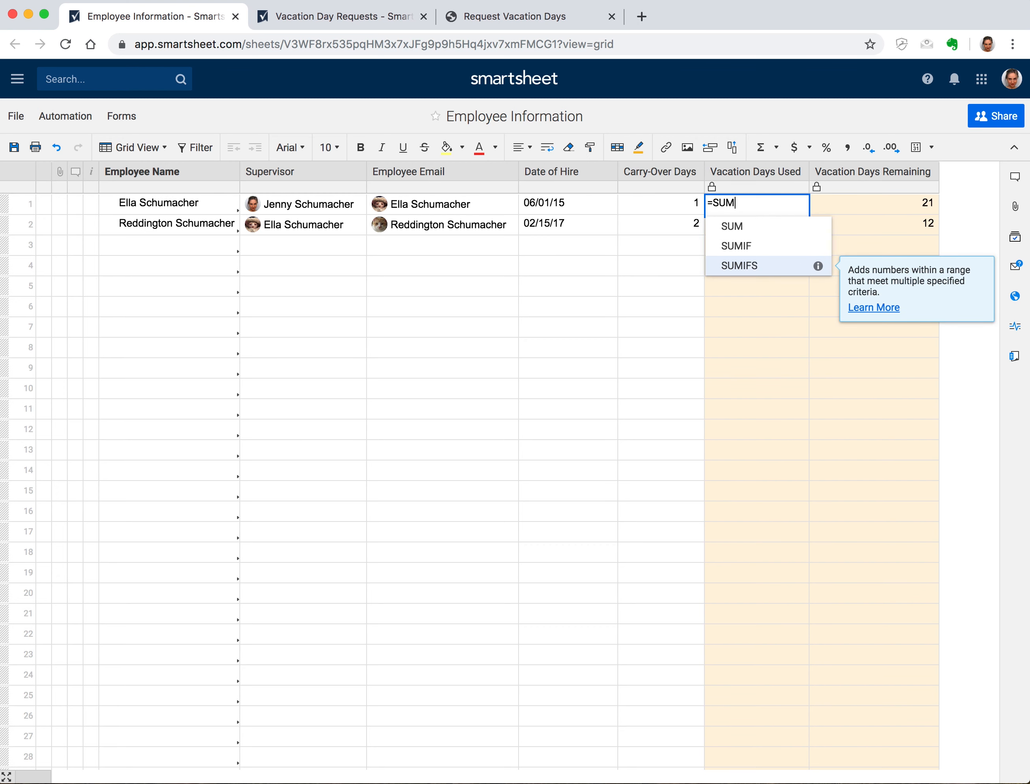
key("Return")
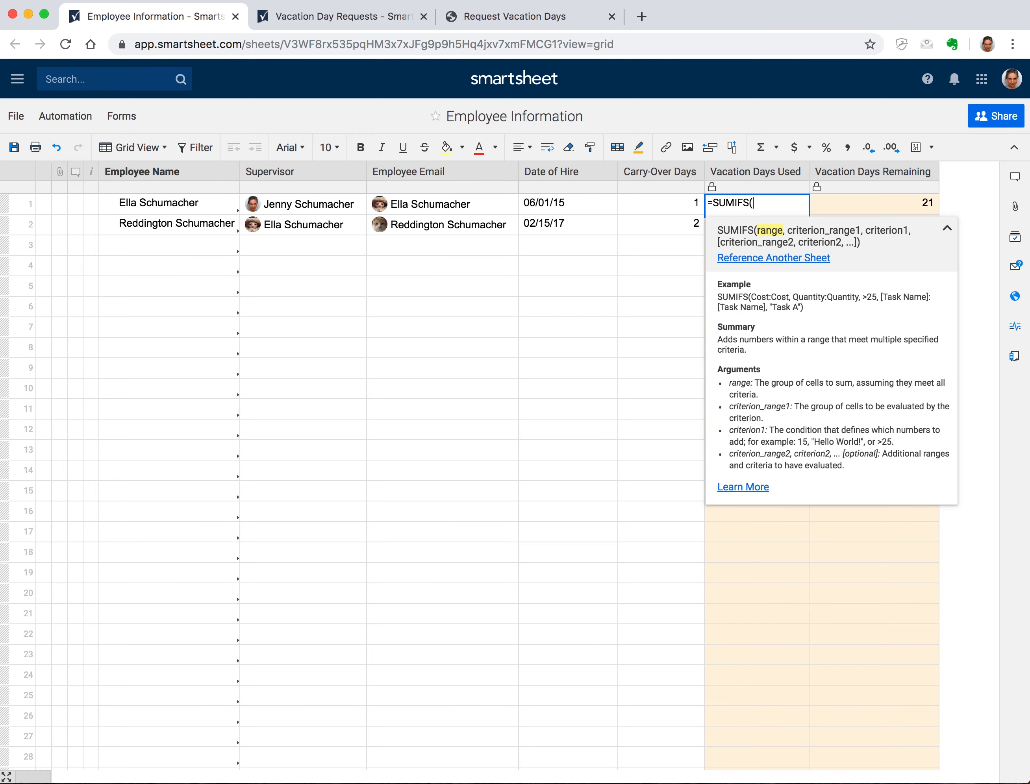
left_click(773, 259)
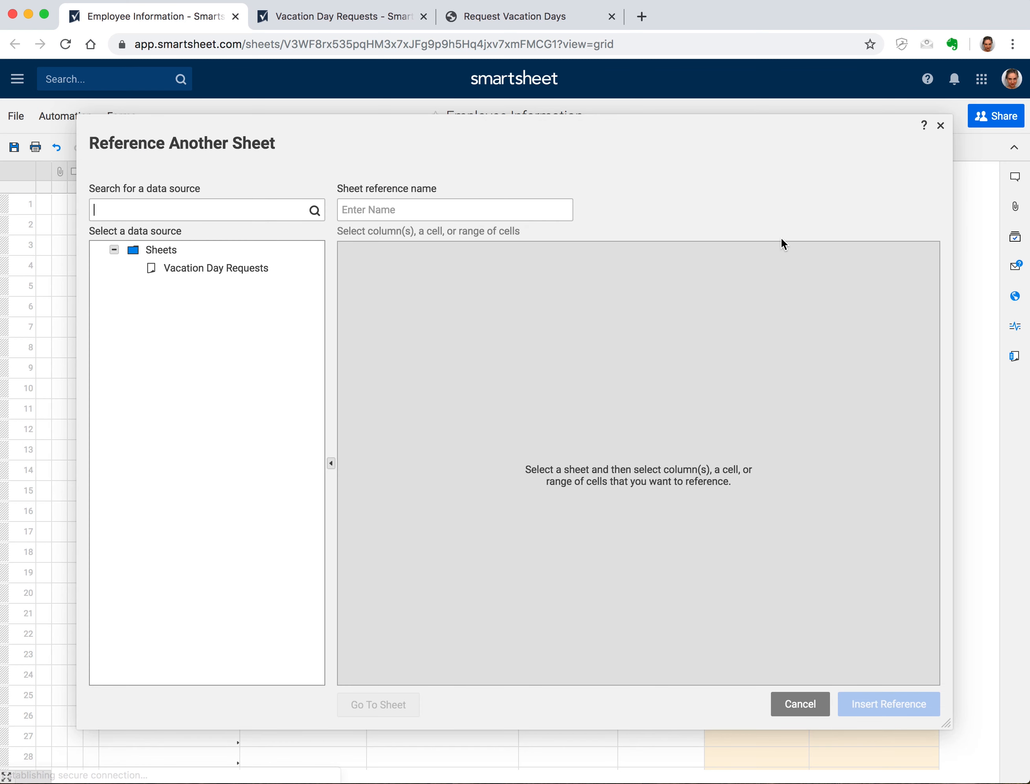
left_click(180, 270)
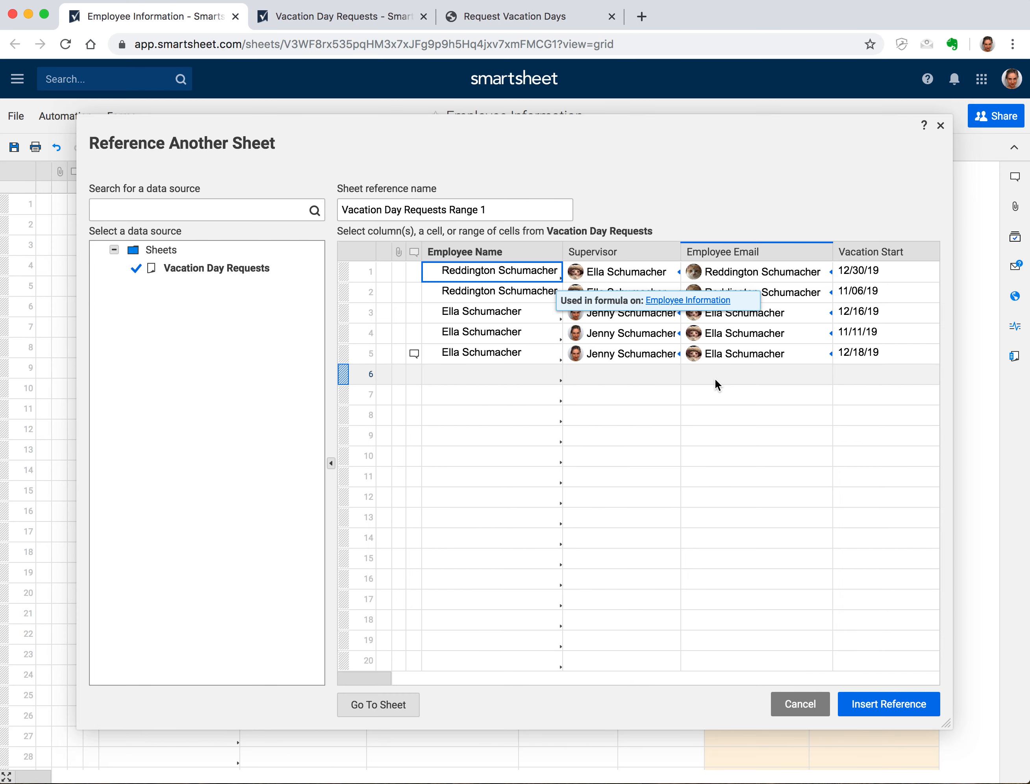
scroll(715, 385, "right", 8)
scroll(714, 377, "right", 2)
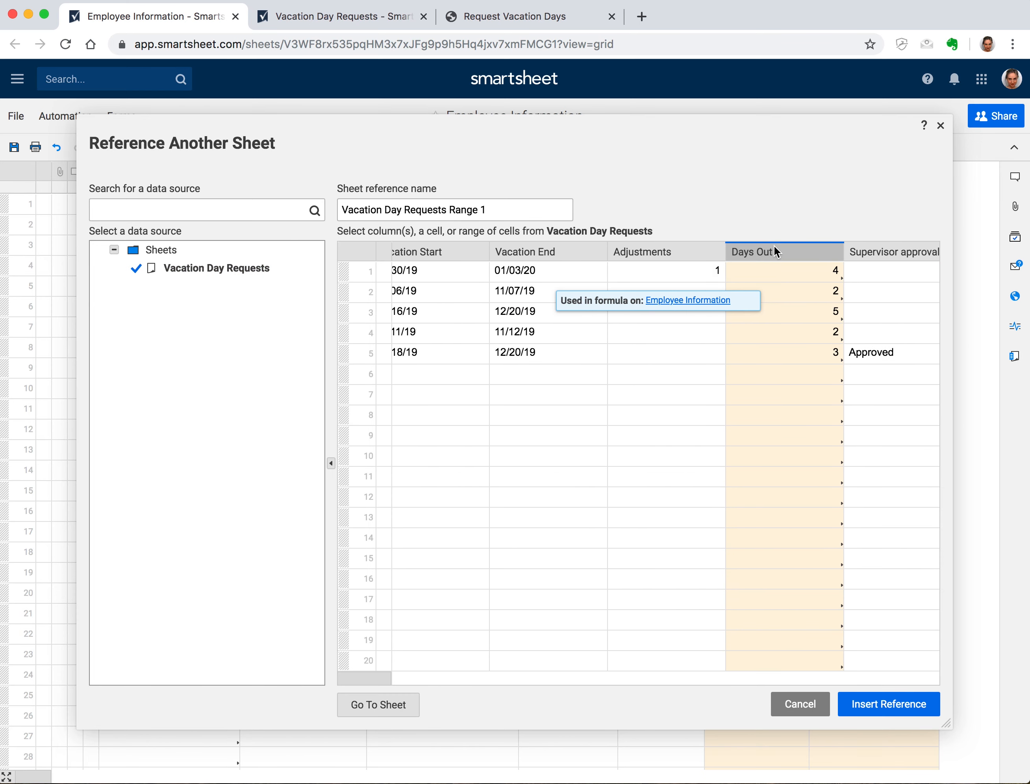
left_click(774, 251)
left_click(878, 703)
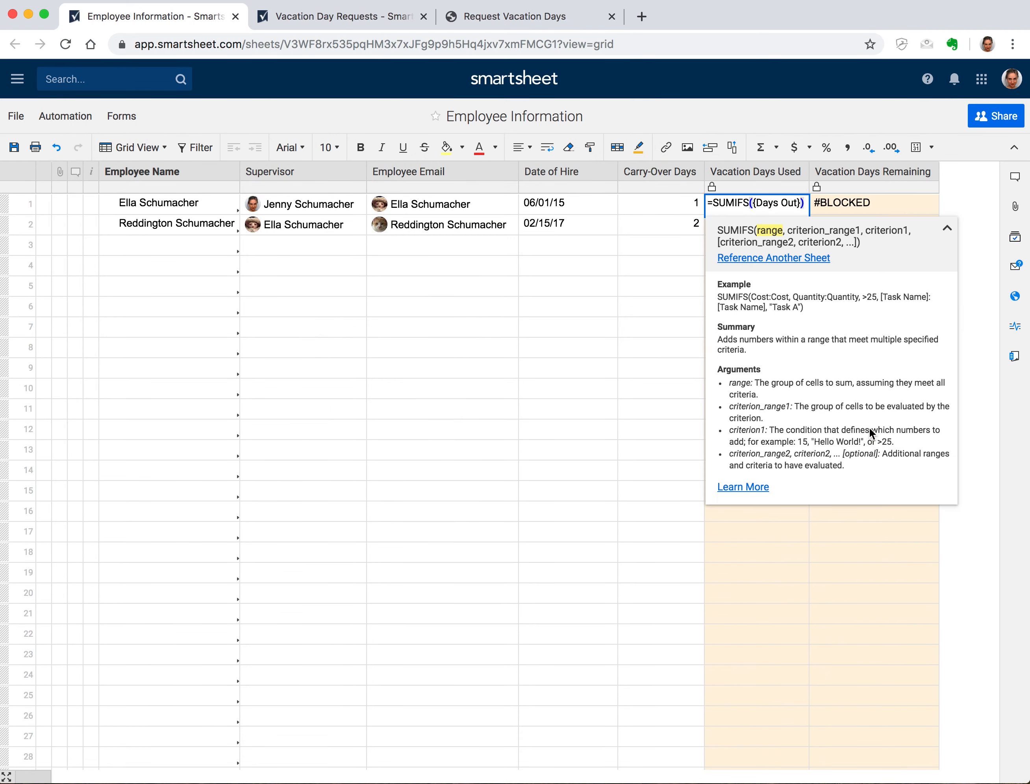
Add the {Employee Name} range from Vacation Day Requests, matched against row 1's Employee Name
type(",")
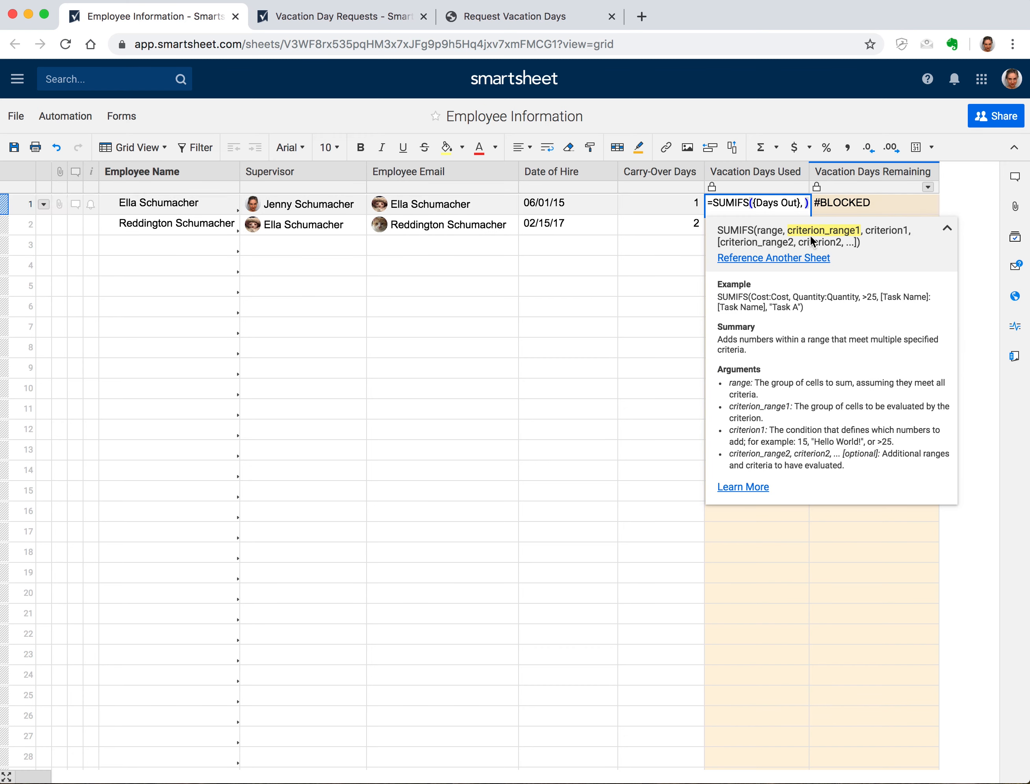
left_click(804, 258)
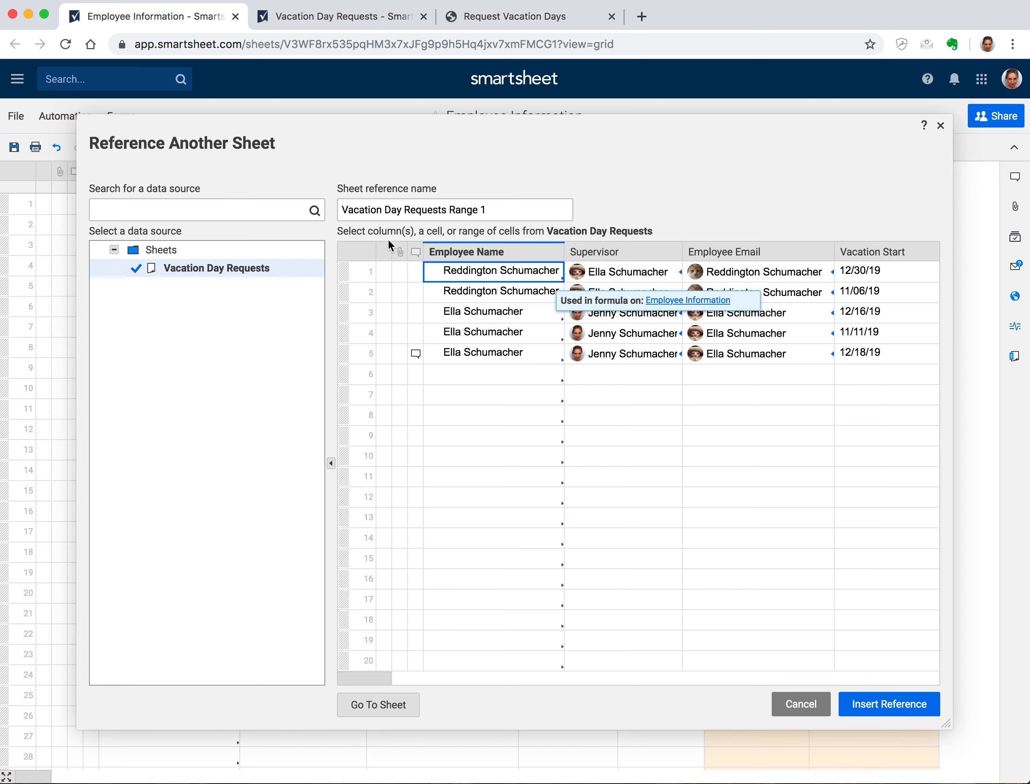
left_click(481, 252)
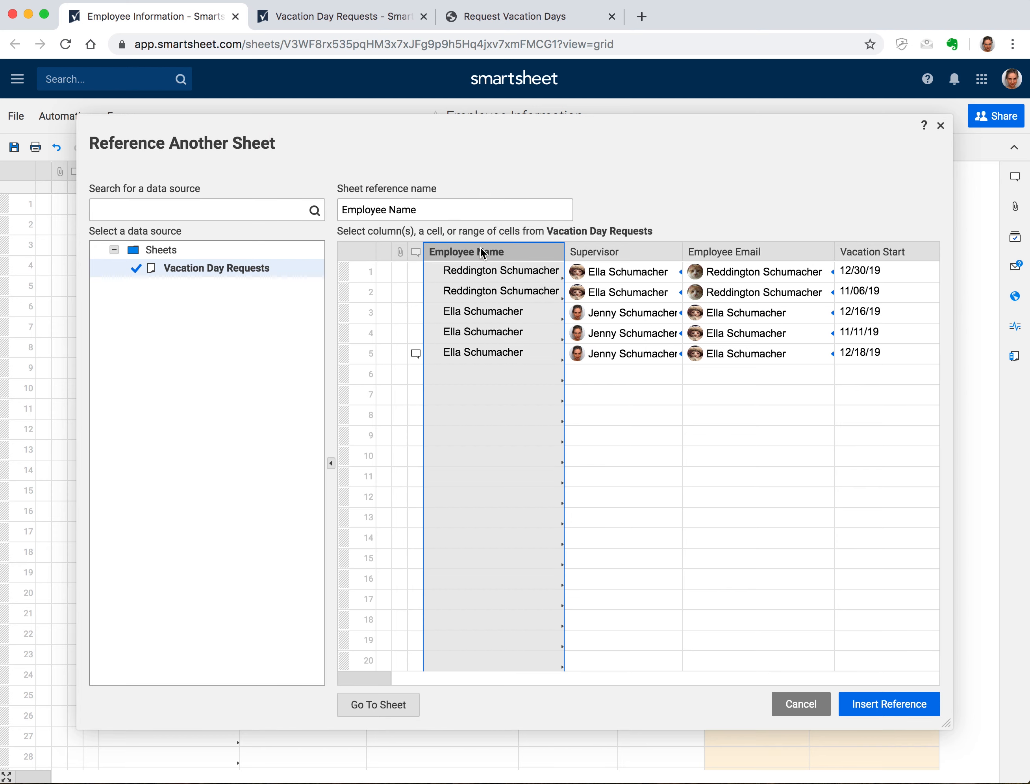
left_click(913, 703)
type(", {Employee Name}, )")
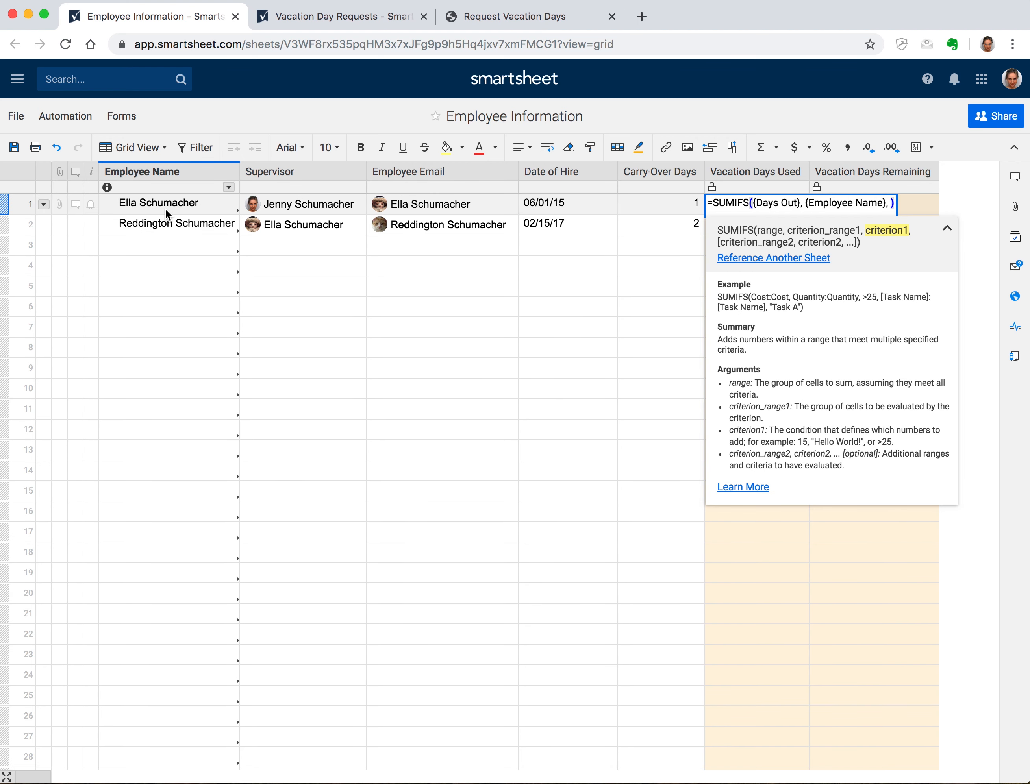
left_click(165, 208)
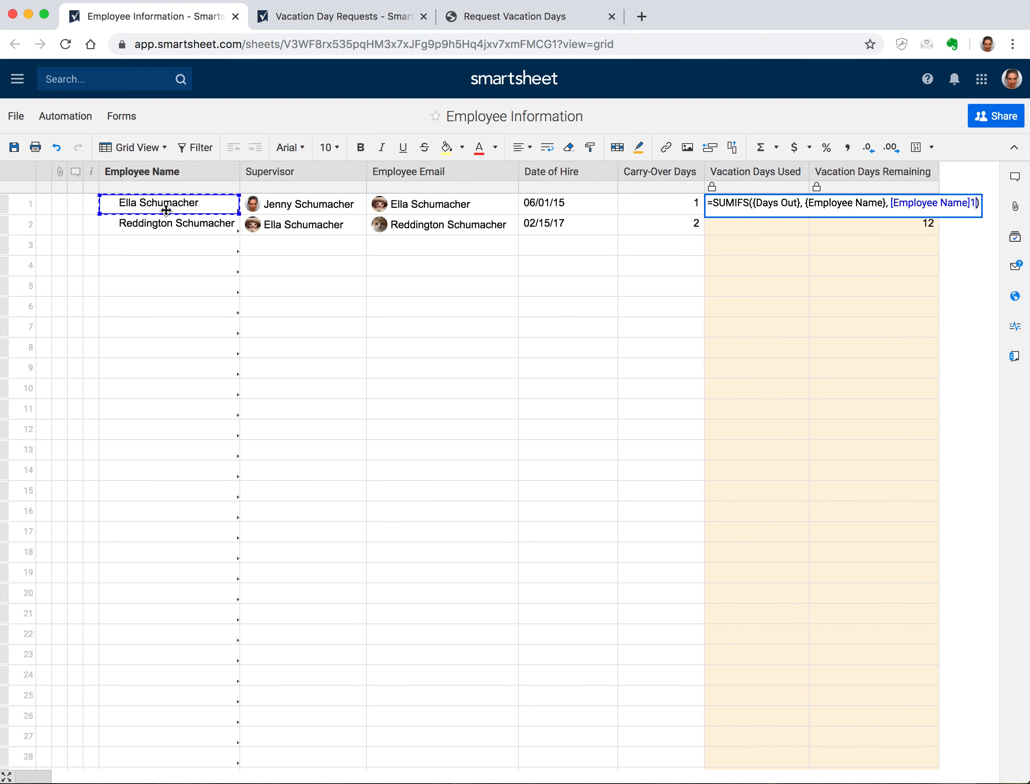
type(",")
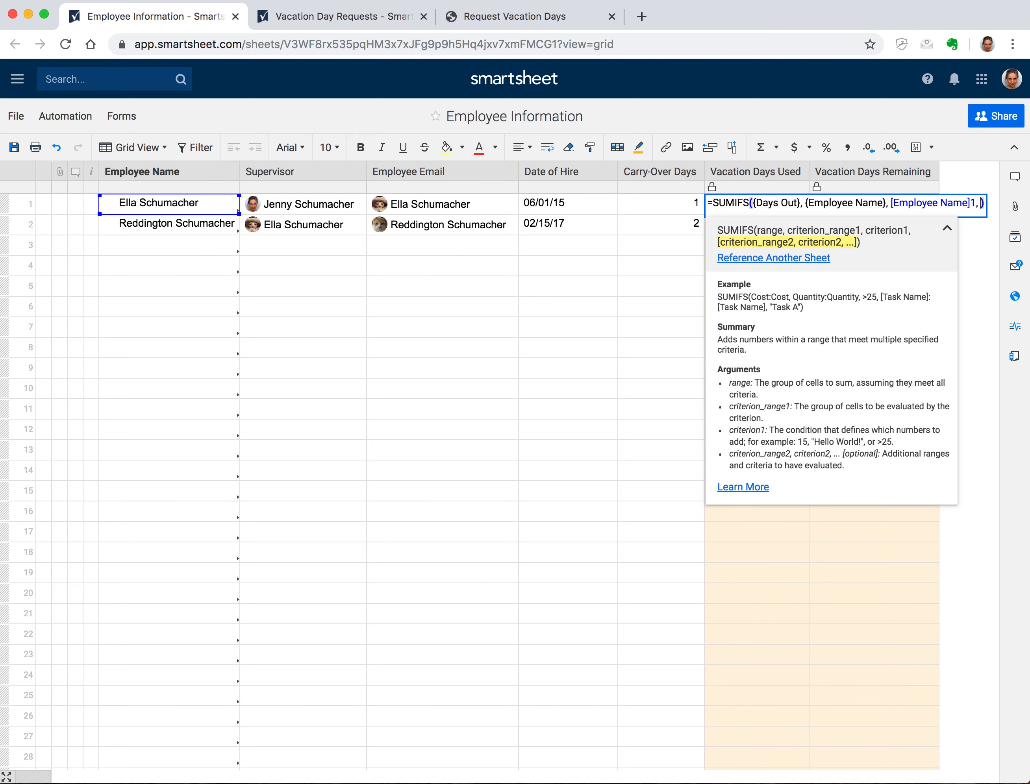
left_click(773, 258)
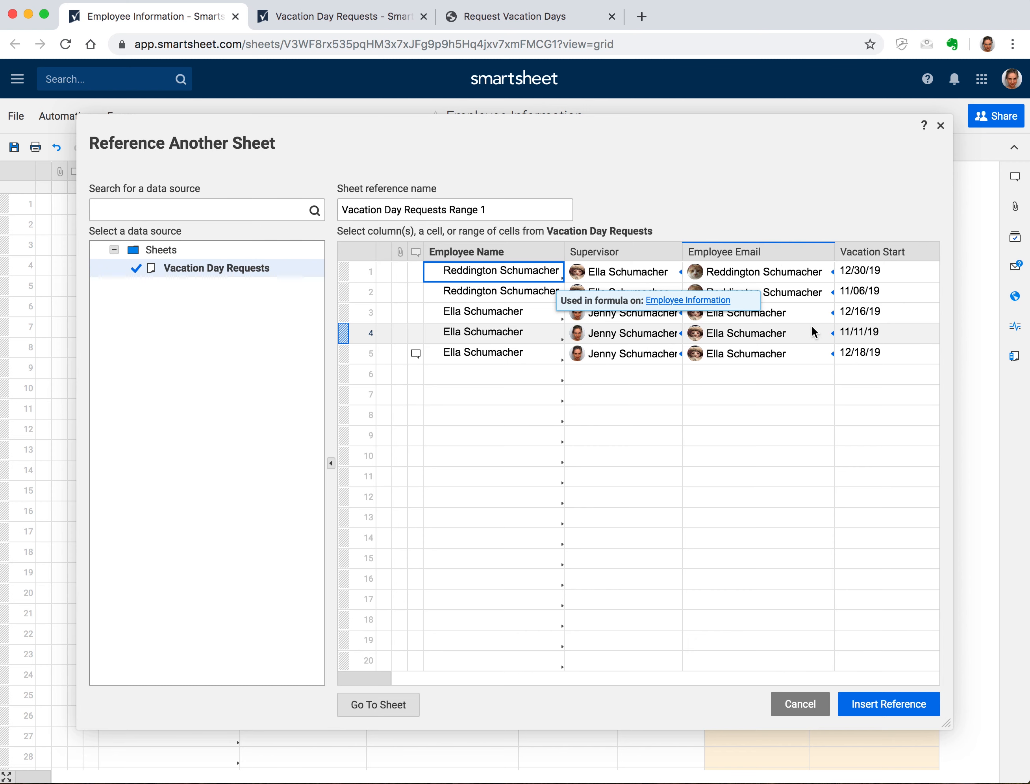
Add the Supervisor approval range as {Approval} with criterion "Approved" and commit the SUMIFS formula
scroll(812, 332, "right", 10)
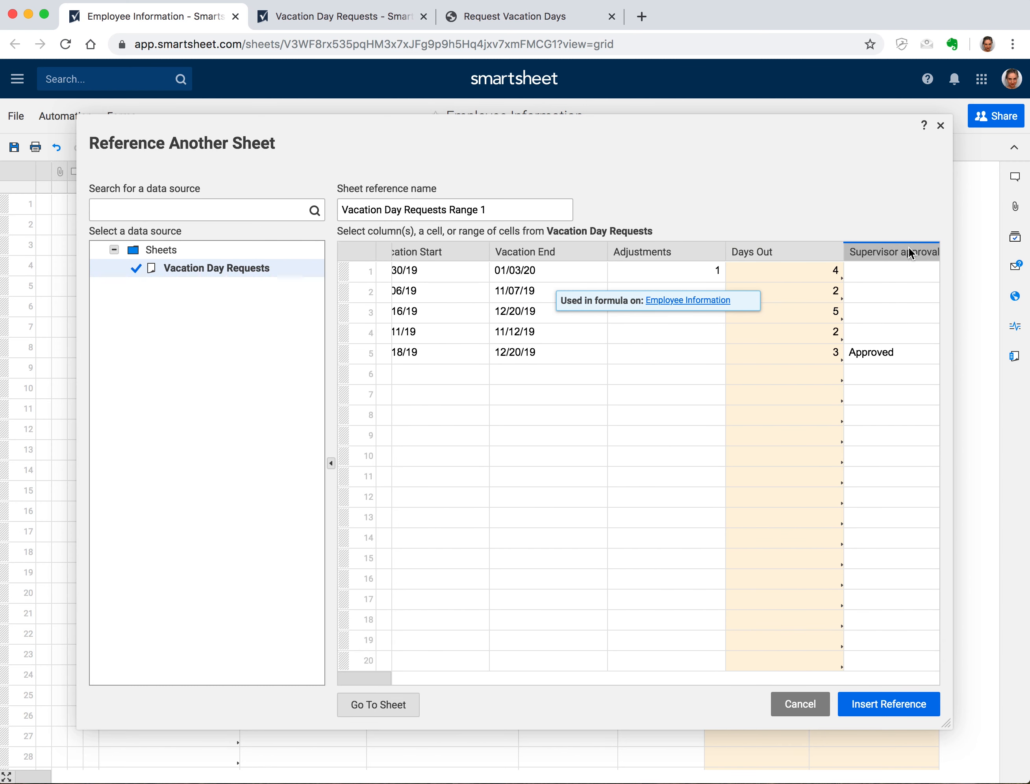
left_click(908, 250)
triple_click(467, 208)
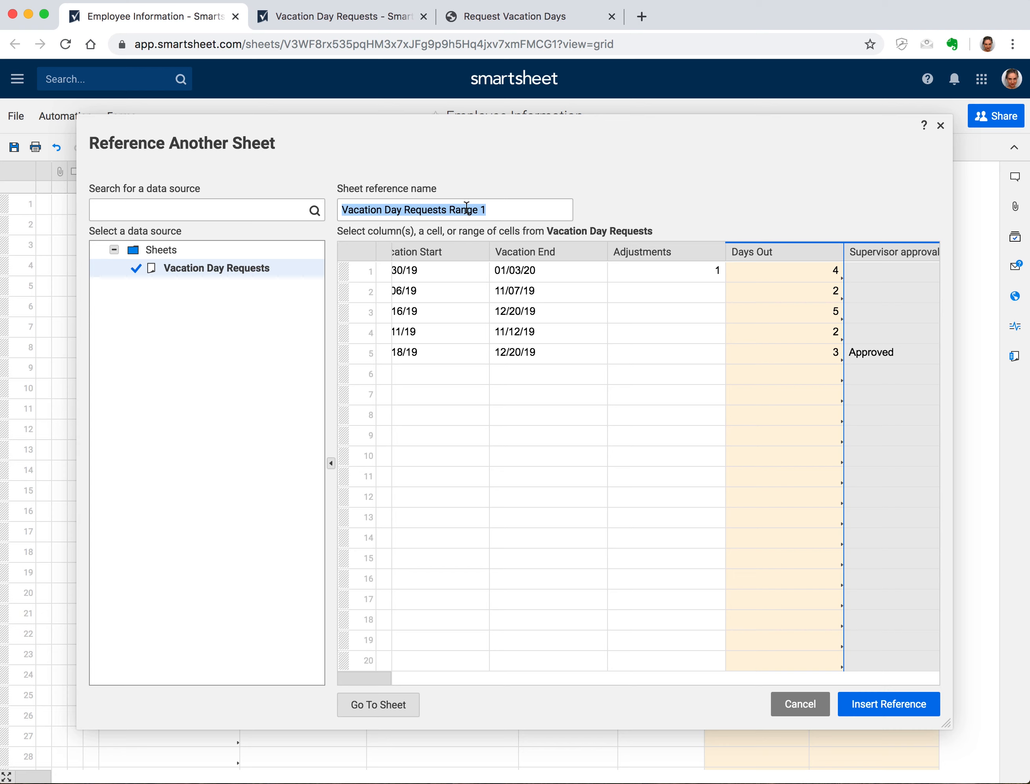
type("Approval")
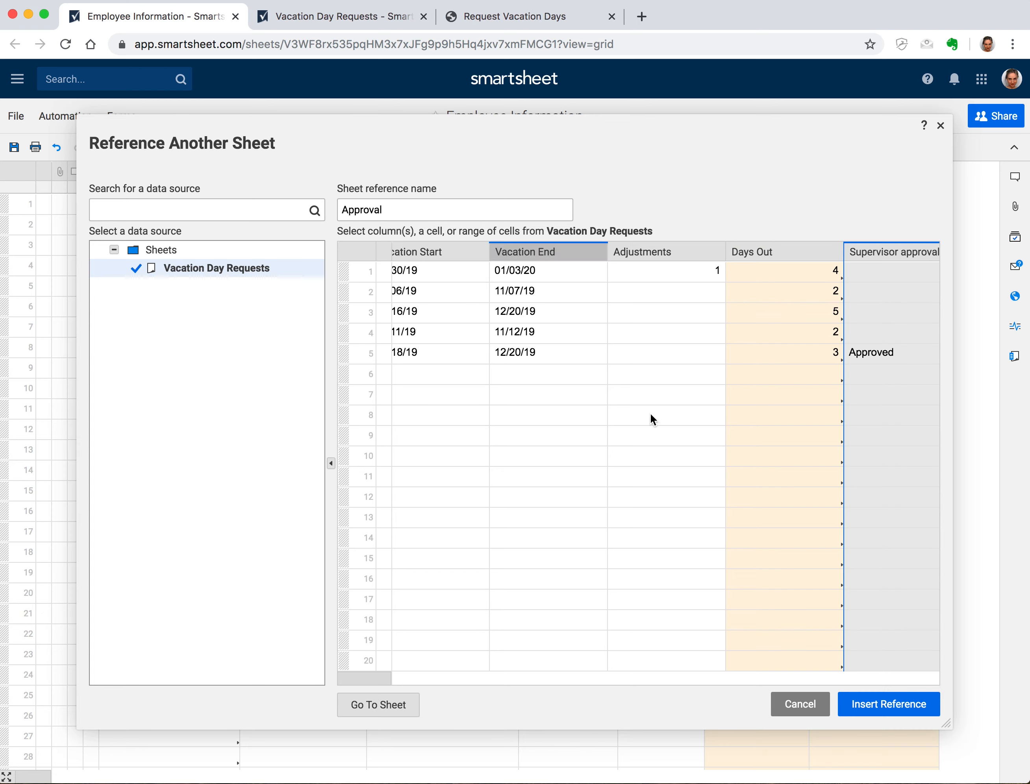
left_click(881, 707)
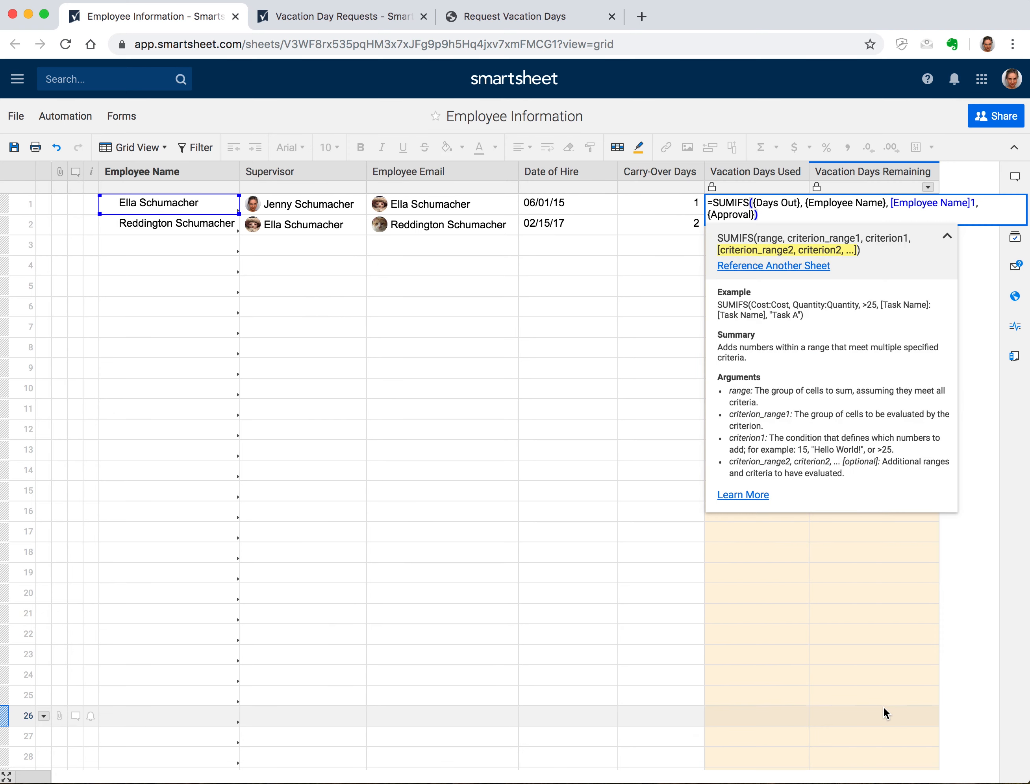
type(", \"Appr")
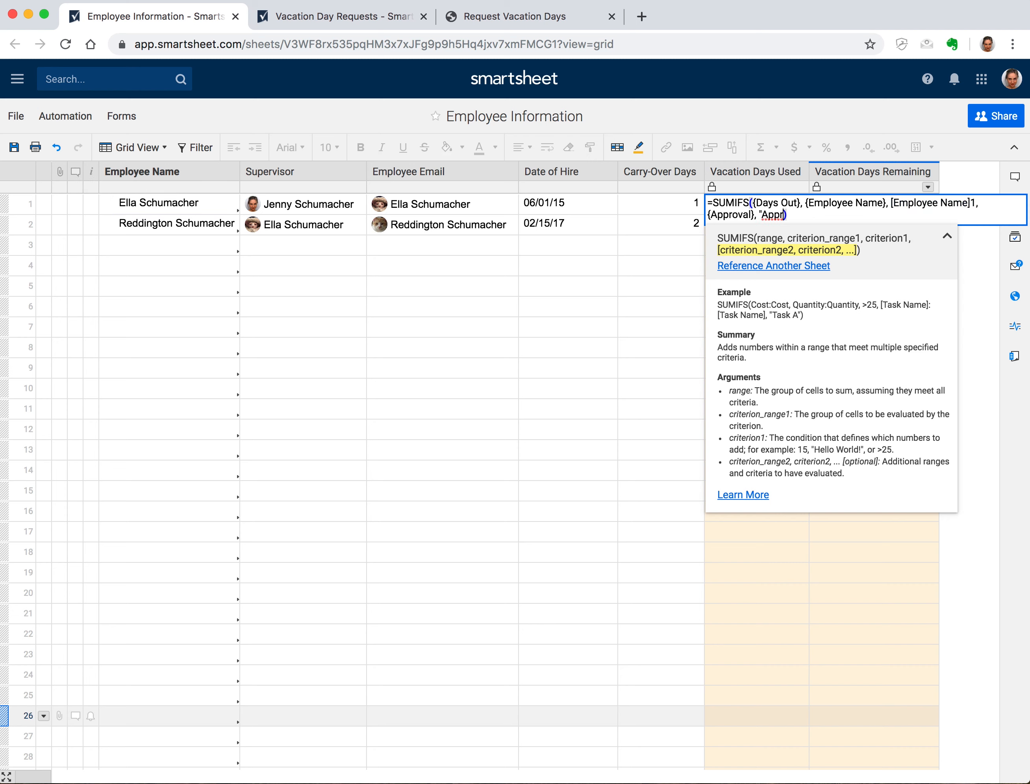
type("oved\"")
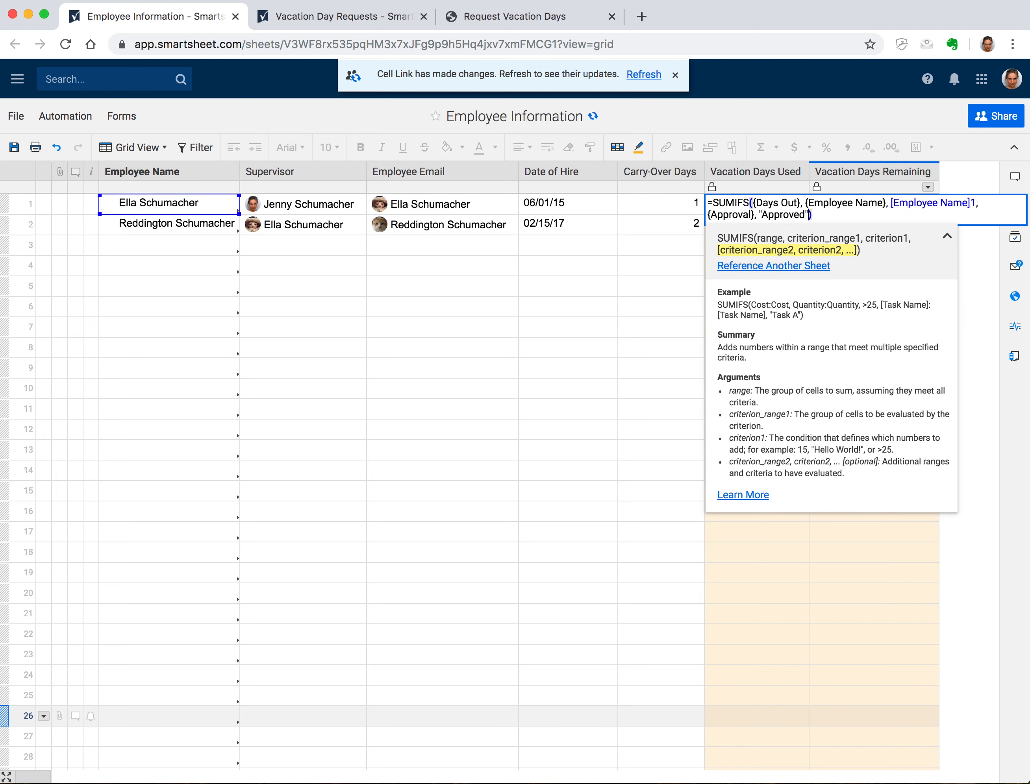
key("Return")
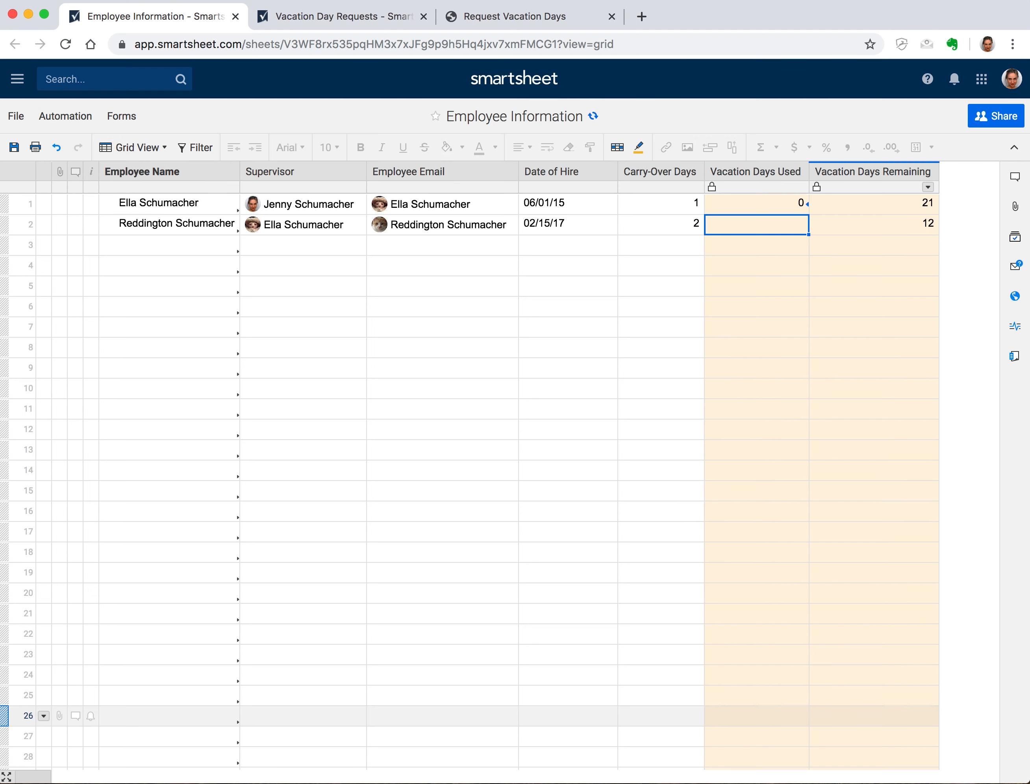
Copy the SUMIFS formula to row 2, save, reload, and switch to Vacation Day Requests
left_click(767, 202)
left_click_drag(806, 213, 809, 228)
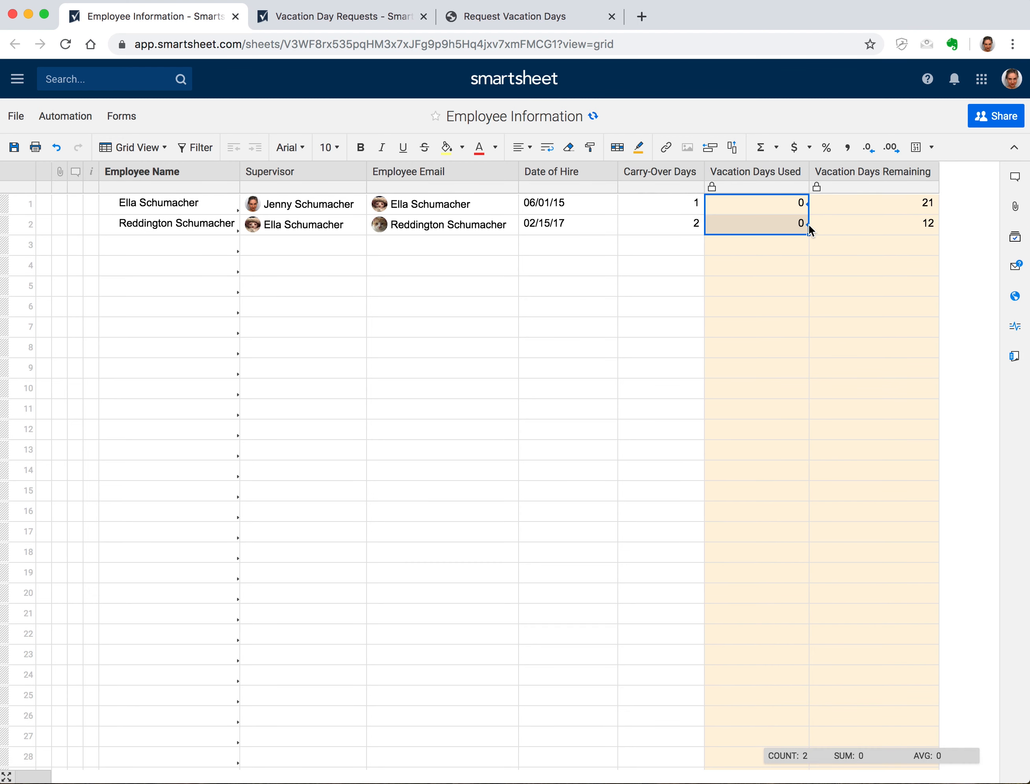
left_click(11, 148)
left_click(66, 44)
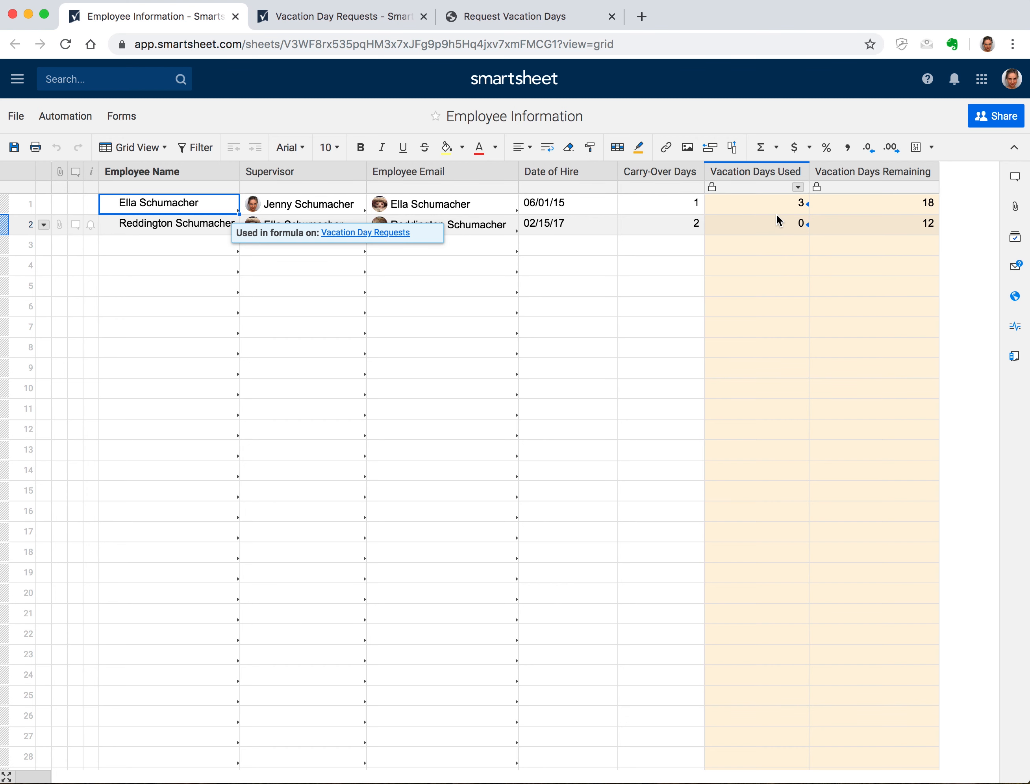
left_click(296, 21)
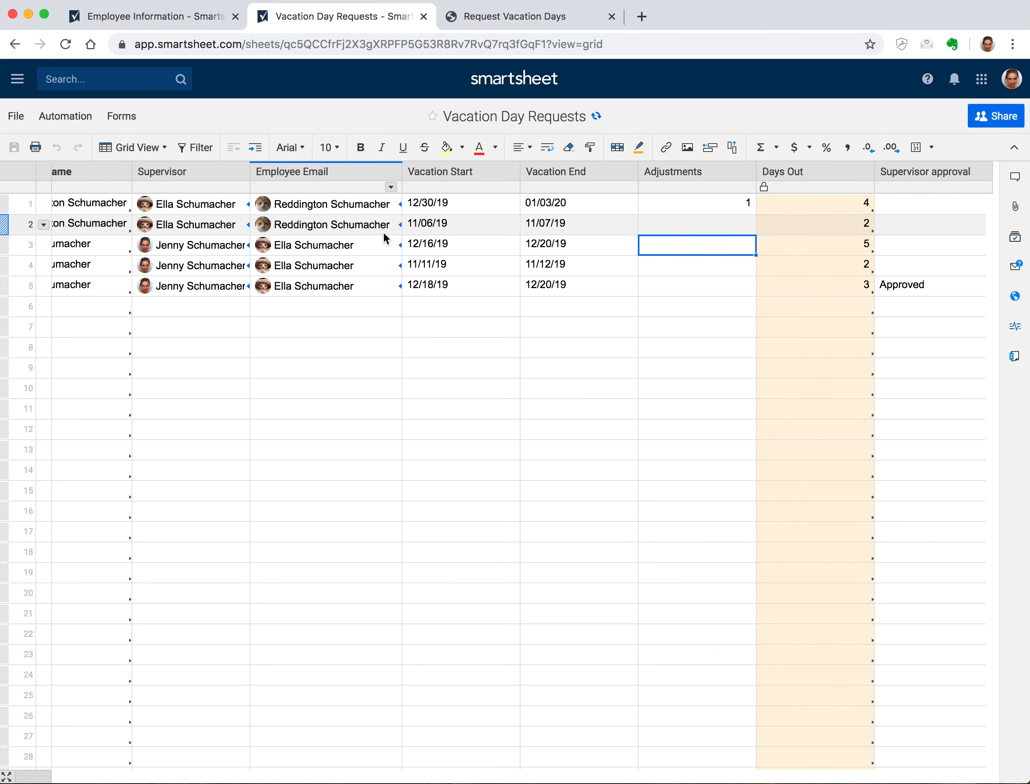
scroll(379, 235, "left", 5)
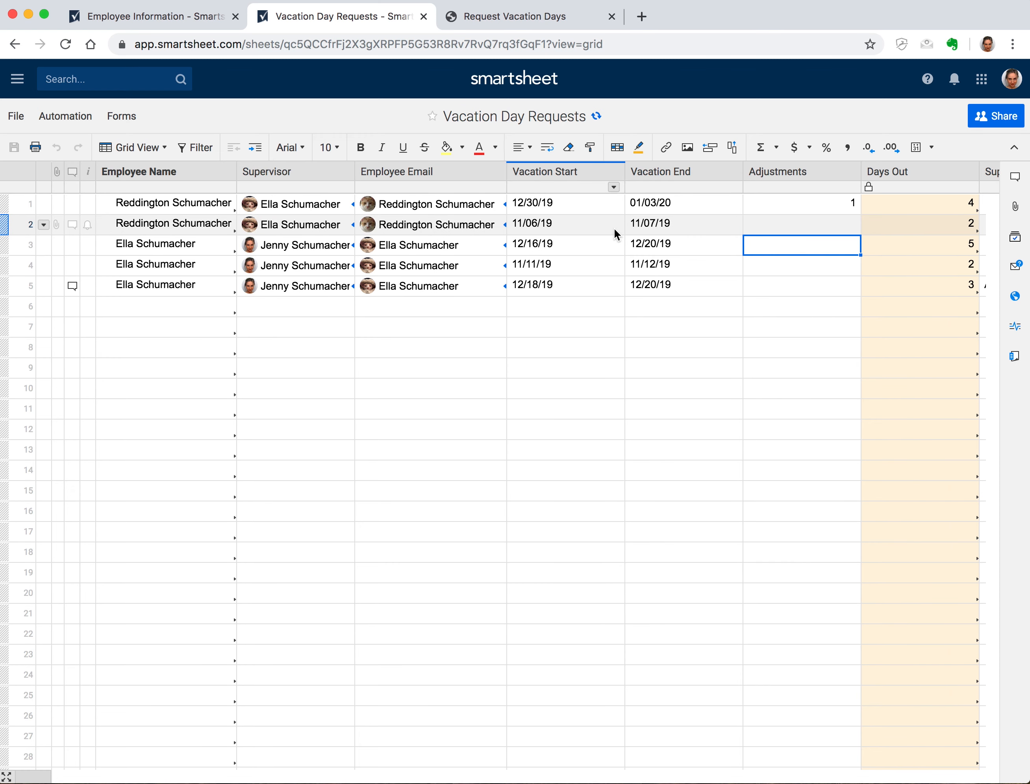
Set Supervisor approval to Approved for requests 1 and 2, save, and return to Employee Information
scroll(613, 228, "right", 4)
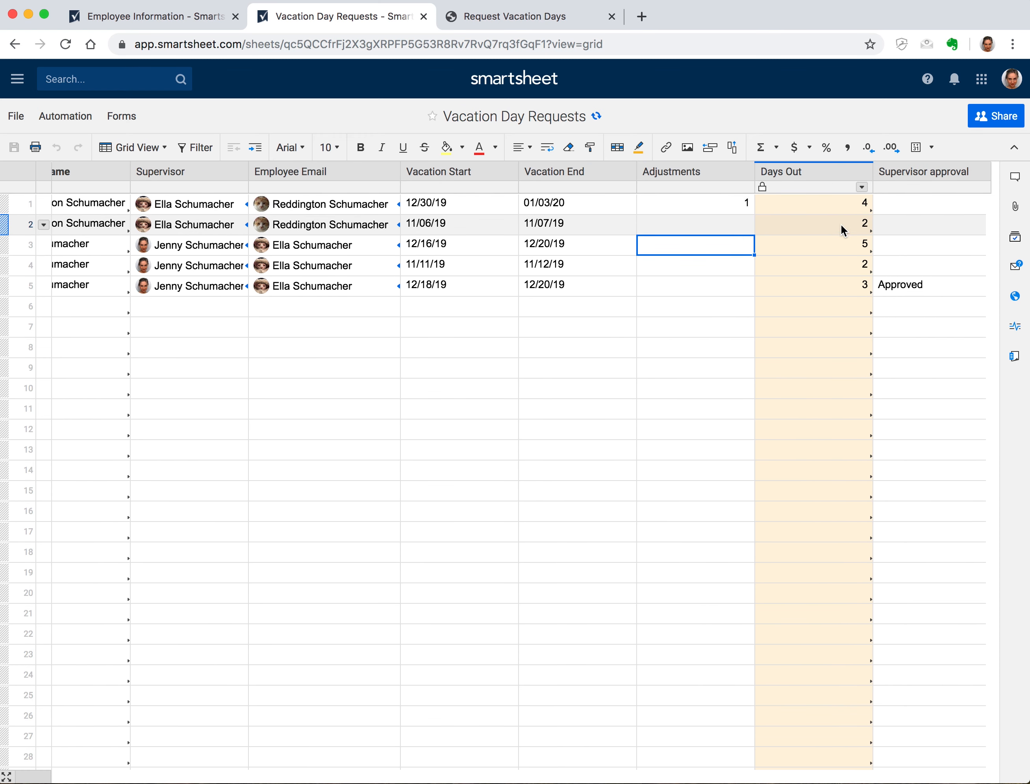
left_click(963, 206)
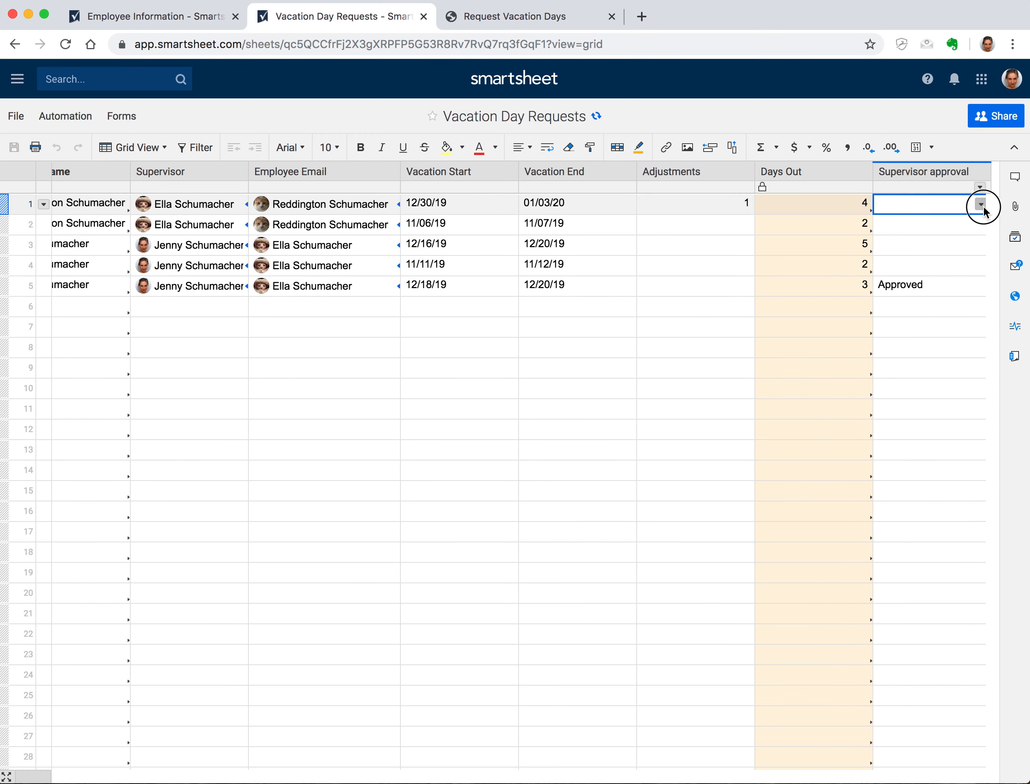
left_click(980, 204)
left_click(943, 234)
left_click(948, 226)
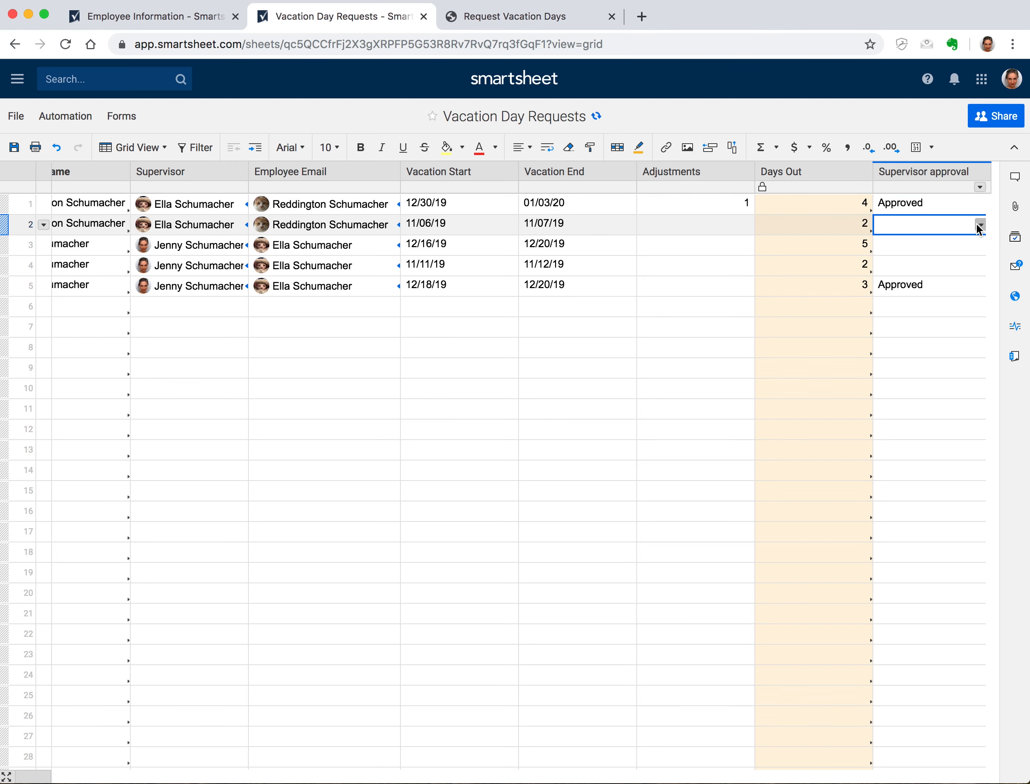
left_click(980, 224)
left_click(943, 255)
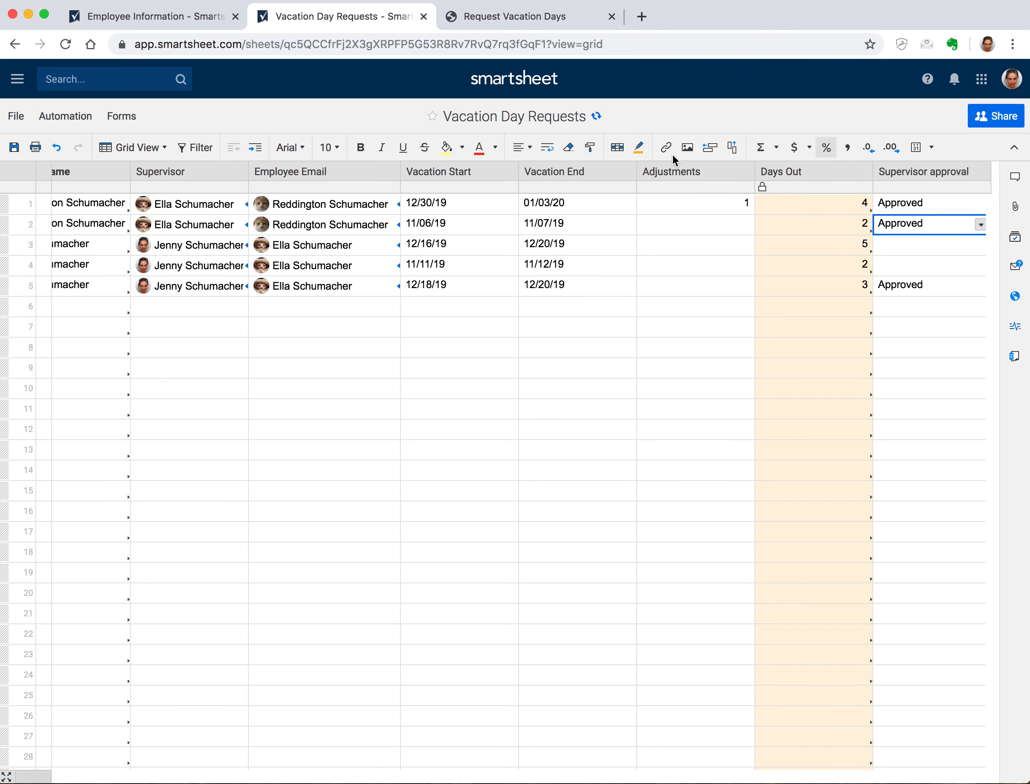
left_click(15, 148)
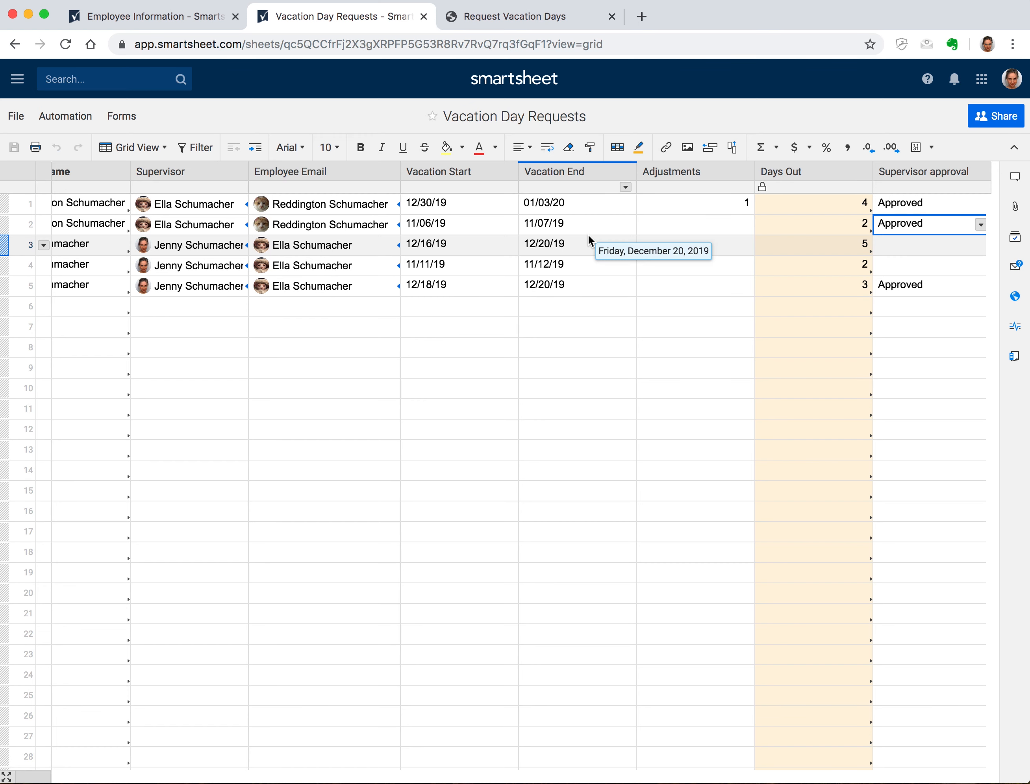
left_click(132, 17)
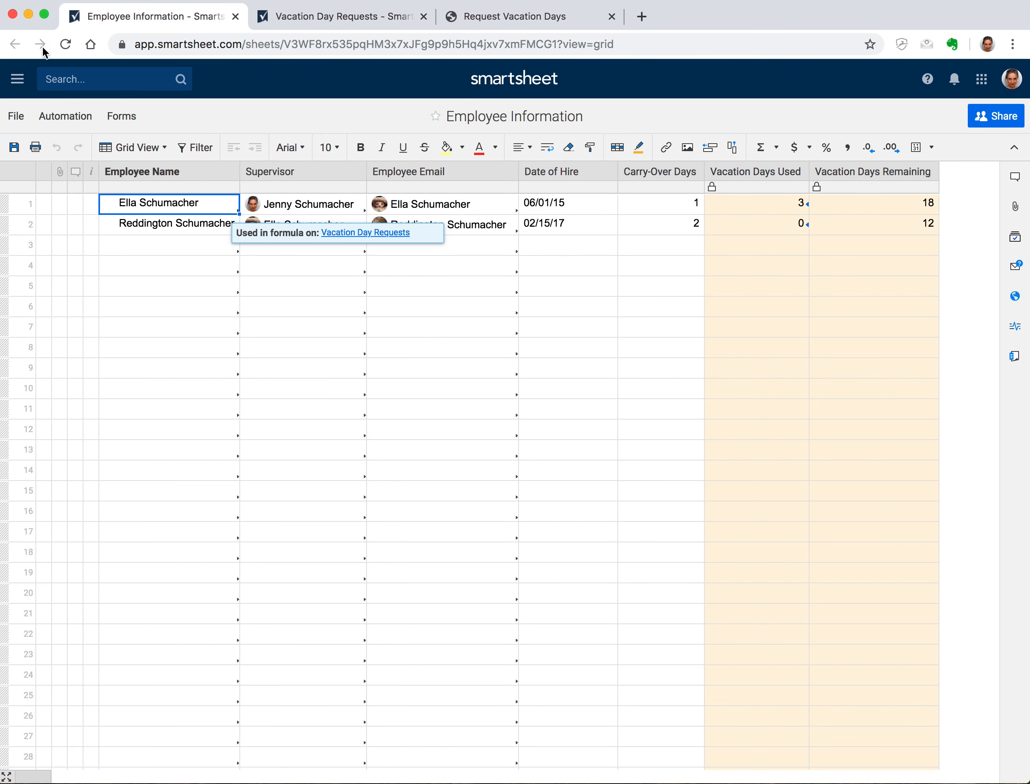
Reload Employee Information, refresh the linked cells and save, then return to Vacation Day Requests
left_click(66, 44)
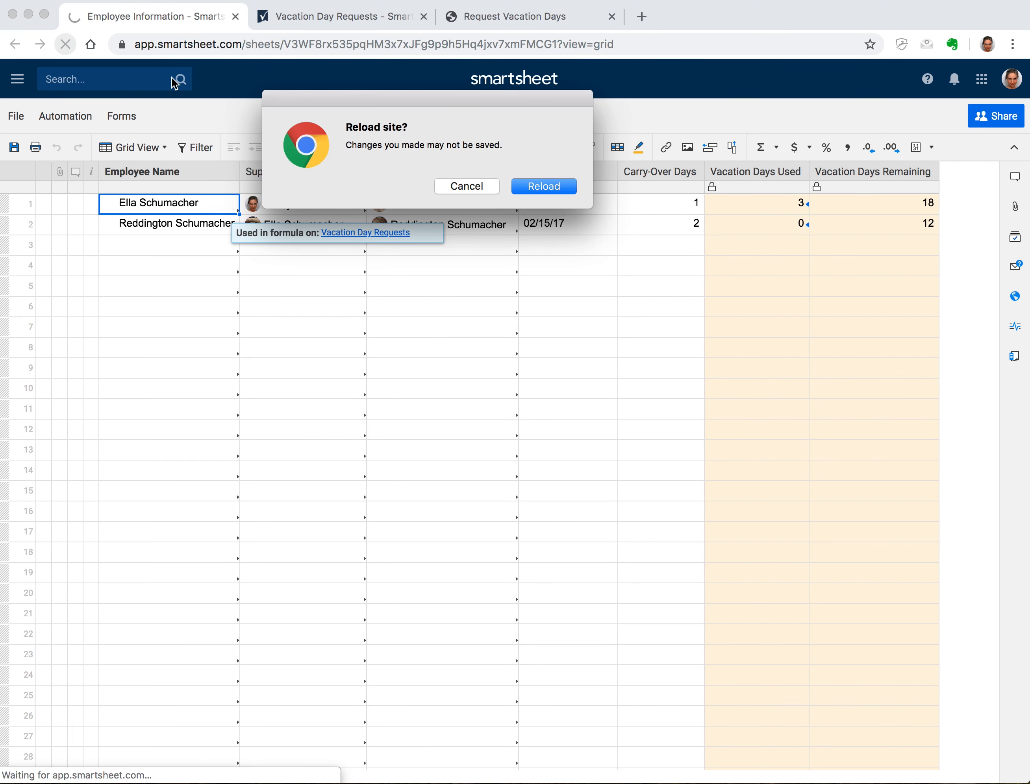
left_click(465, 189)
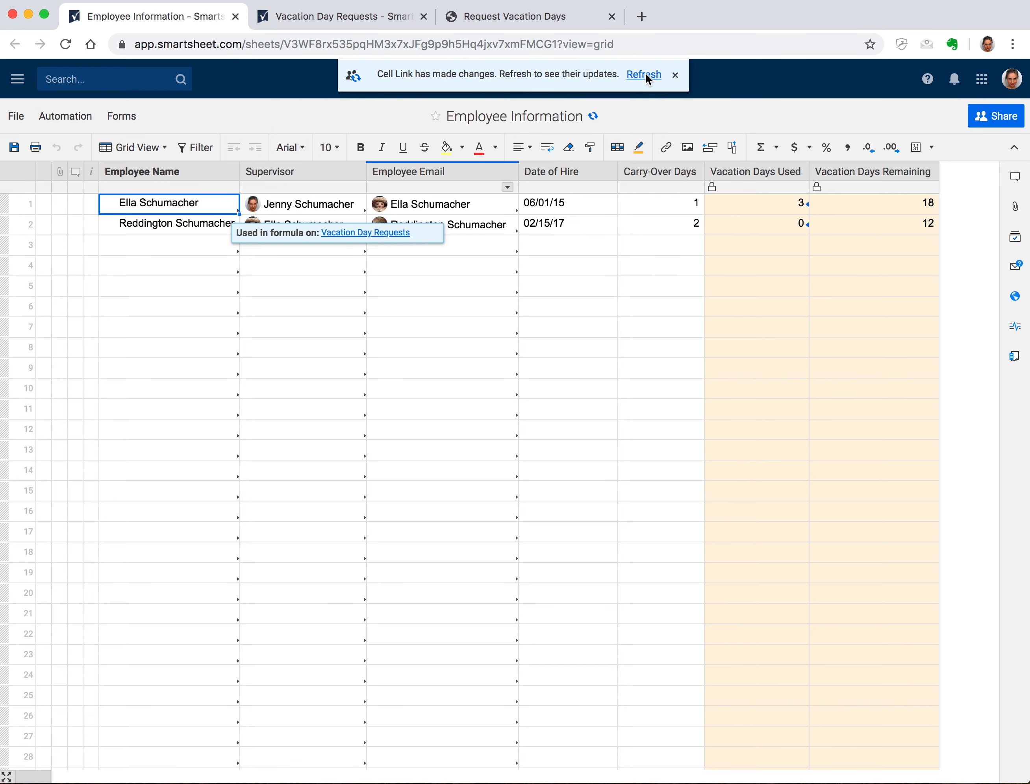
left_click(643, 75)
left_click(648, 483)
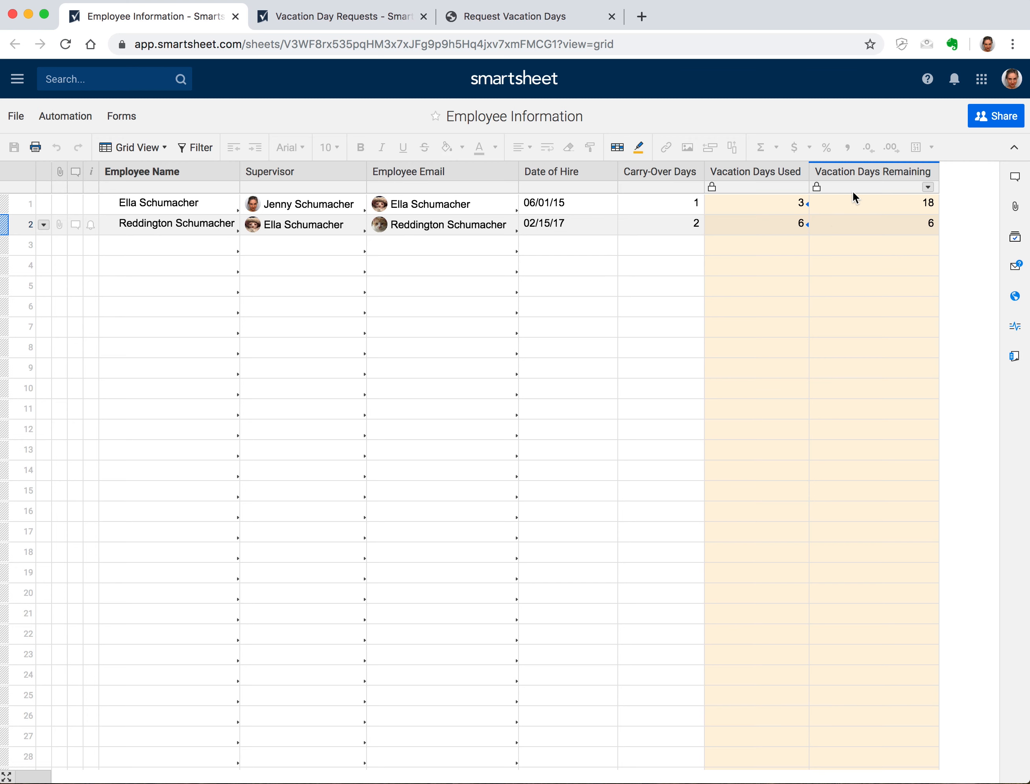
left_click(319, 21)
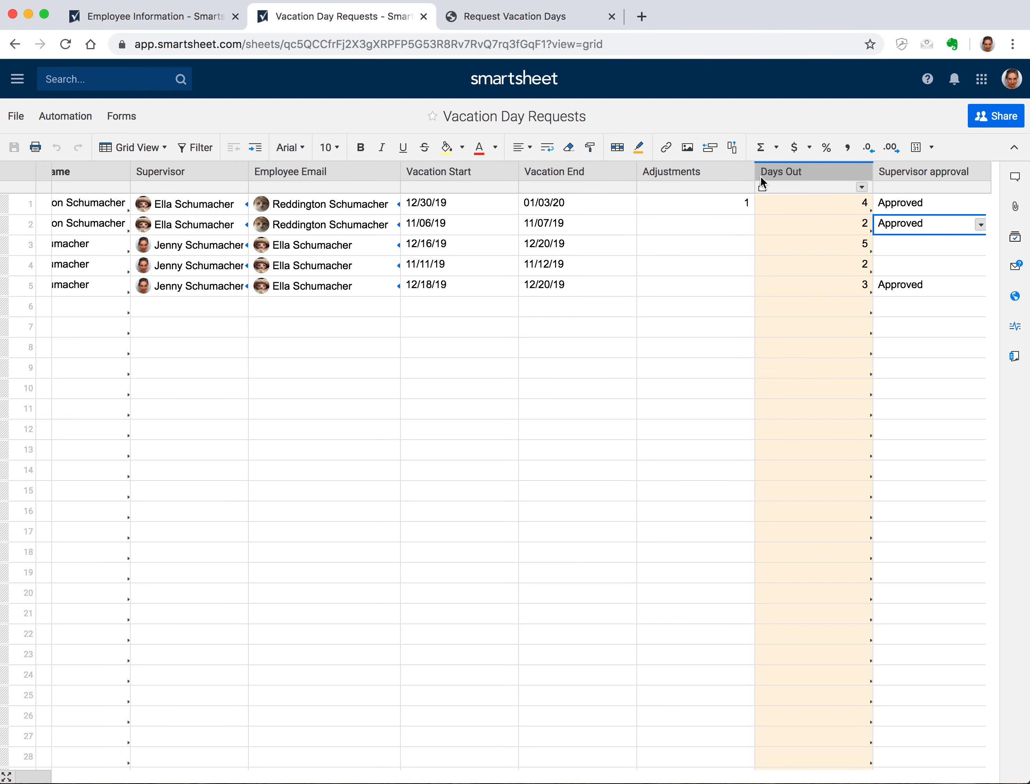
Narrow the Adjustments column and auto-fit Vacation Start, Vacation End and Days Out
left_click_drag(752, 172, 615, 168)
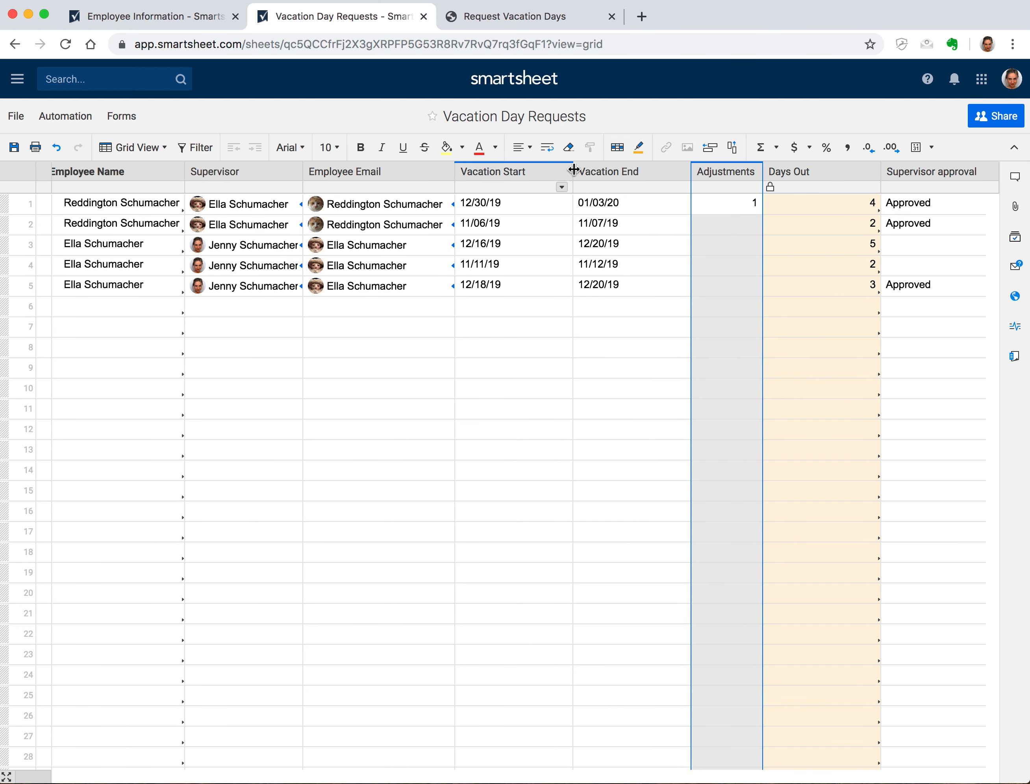
left_click(491, 170)
double_click(691, 171)
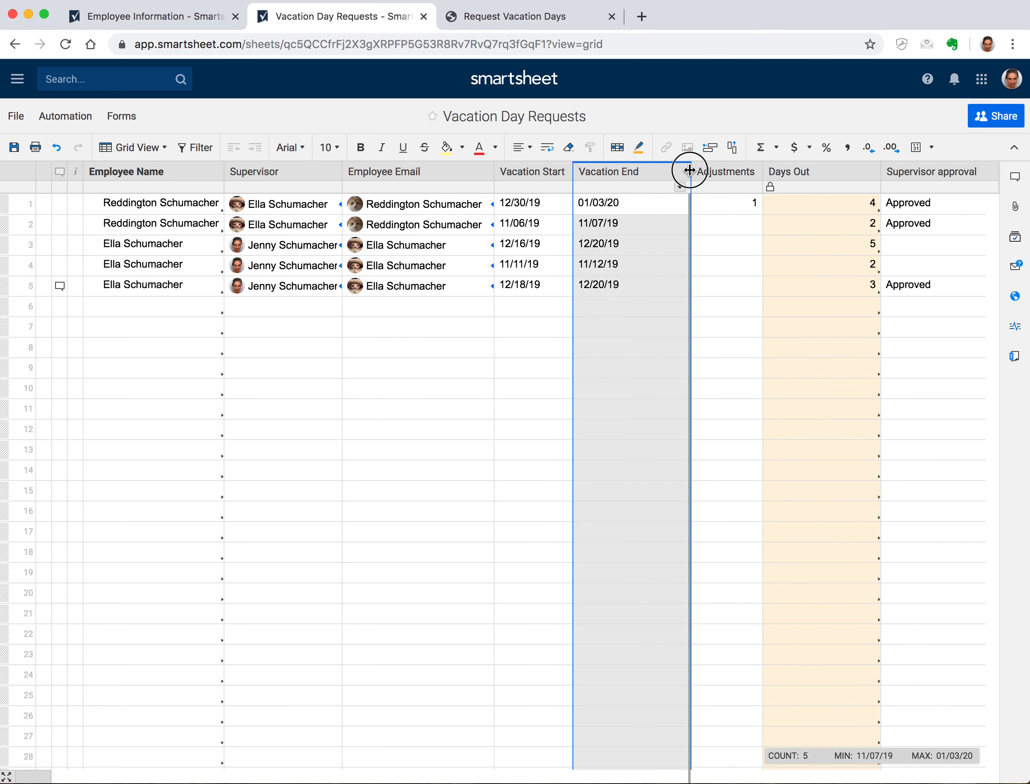
double_click(851, 171)
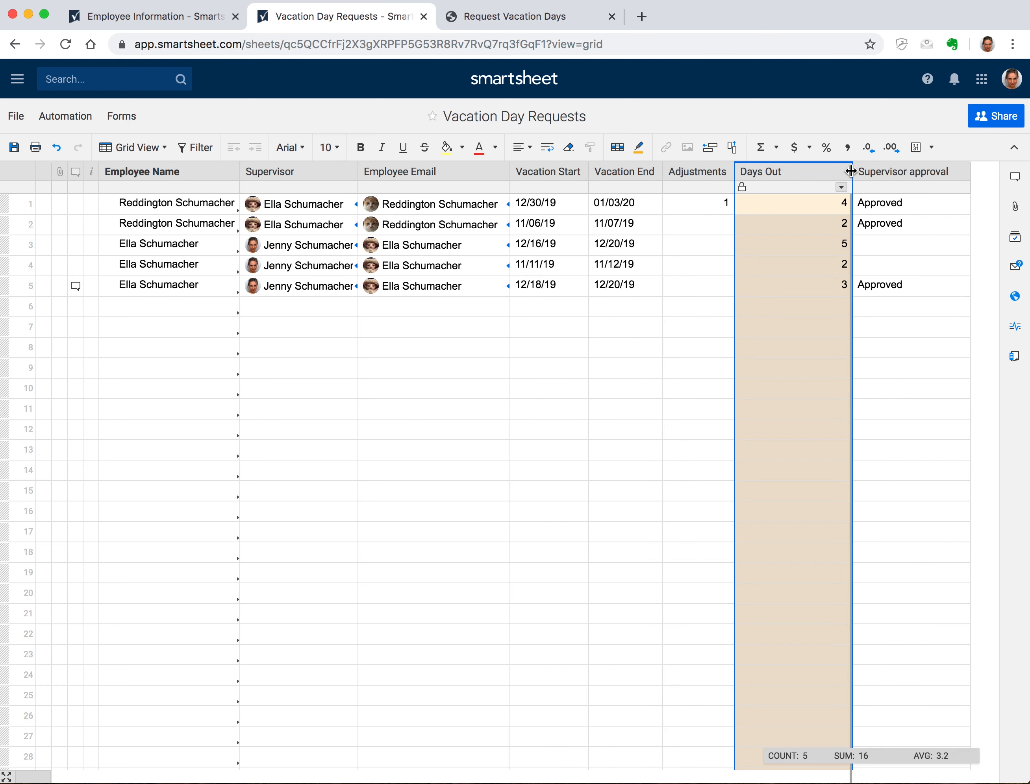
right_click(823, 165)
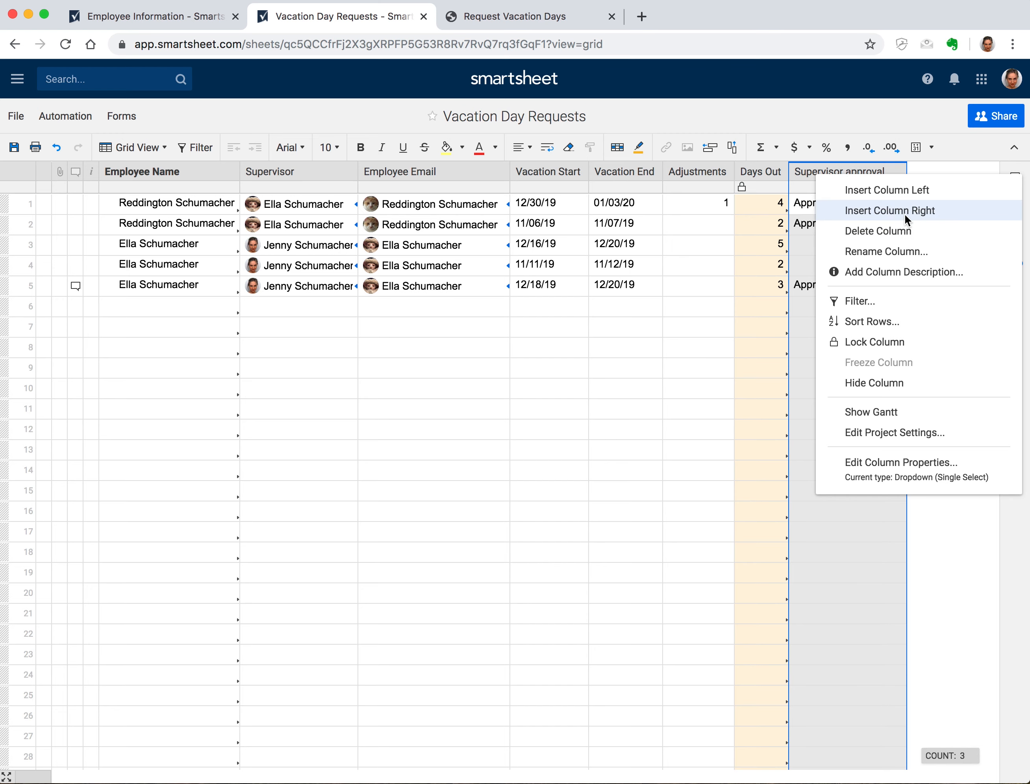
Insert a 'Vacation Days Remaining' column after Supervisor approval, then narrow both columns
left_click(904, 213)
type("Vacat")
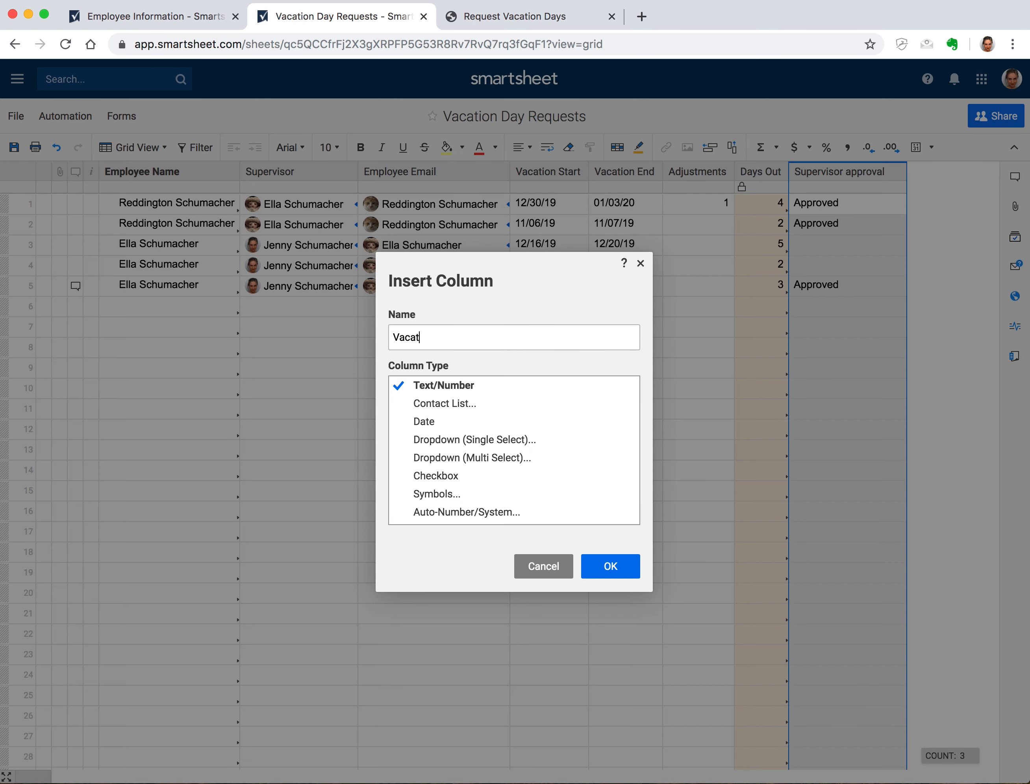
type("ion Days Remaining")
key("Return")
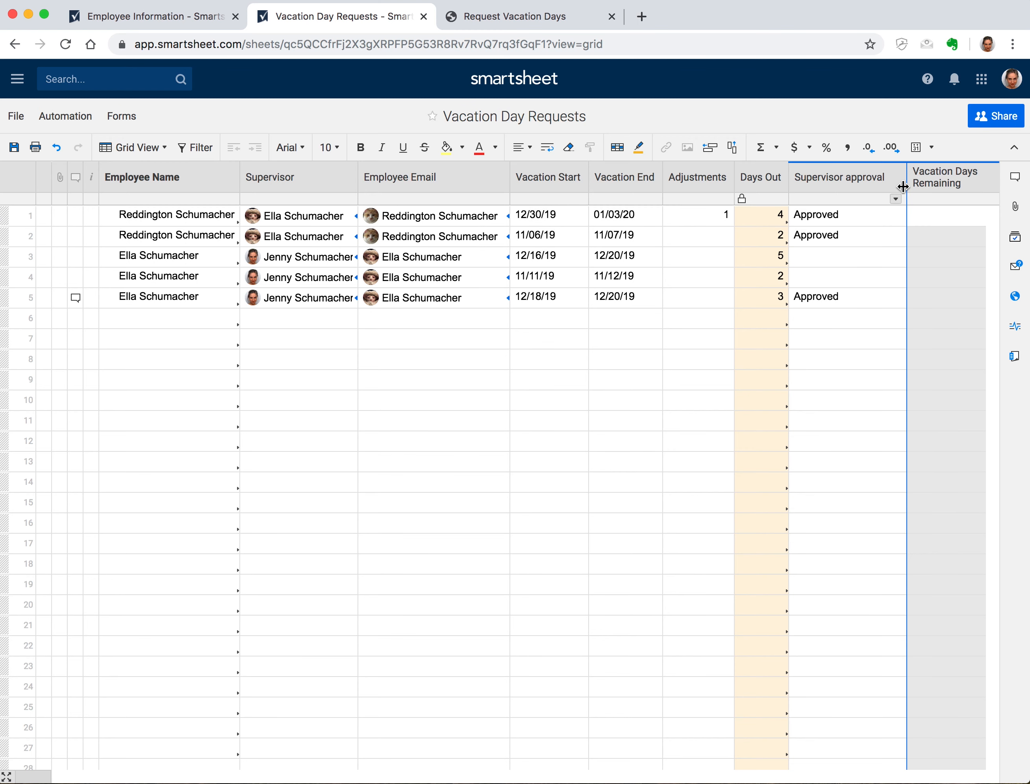
left_click_drag(901, 185, 863, 189)
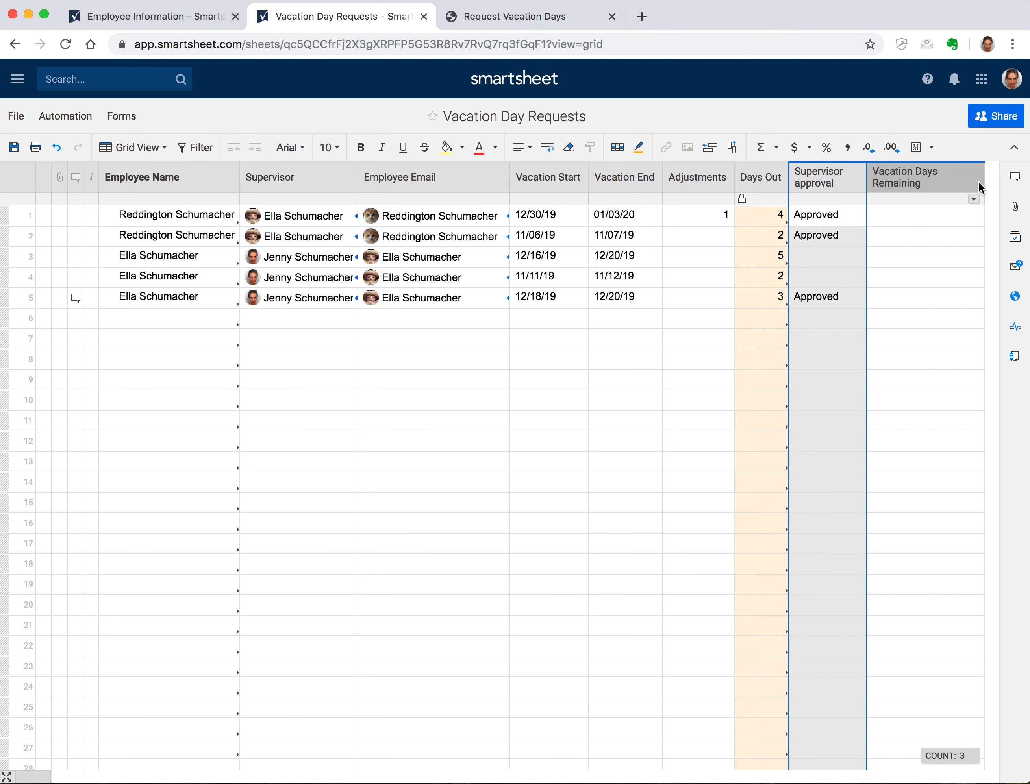
left_click_drag(983, 181, 966, 184)
Start =INDEX in row 1 using Employee Information's Vacation Days Remaining column as {Vacation Days Remaining}
left_click(907, 213)
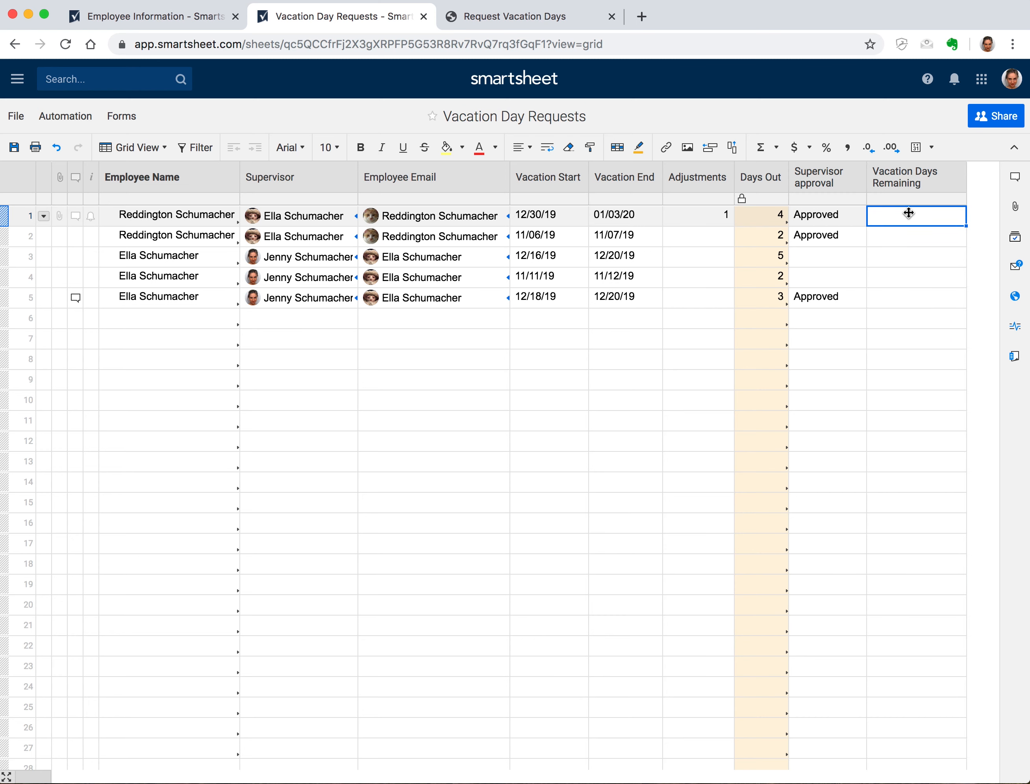
type("=IN")
key("Return")
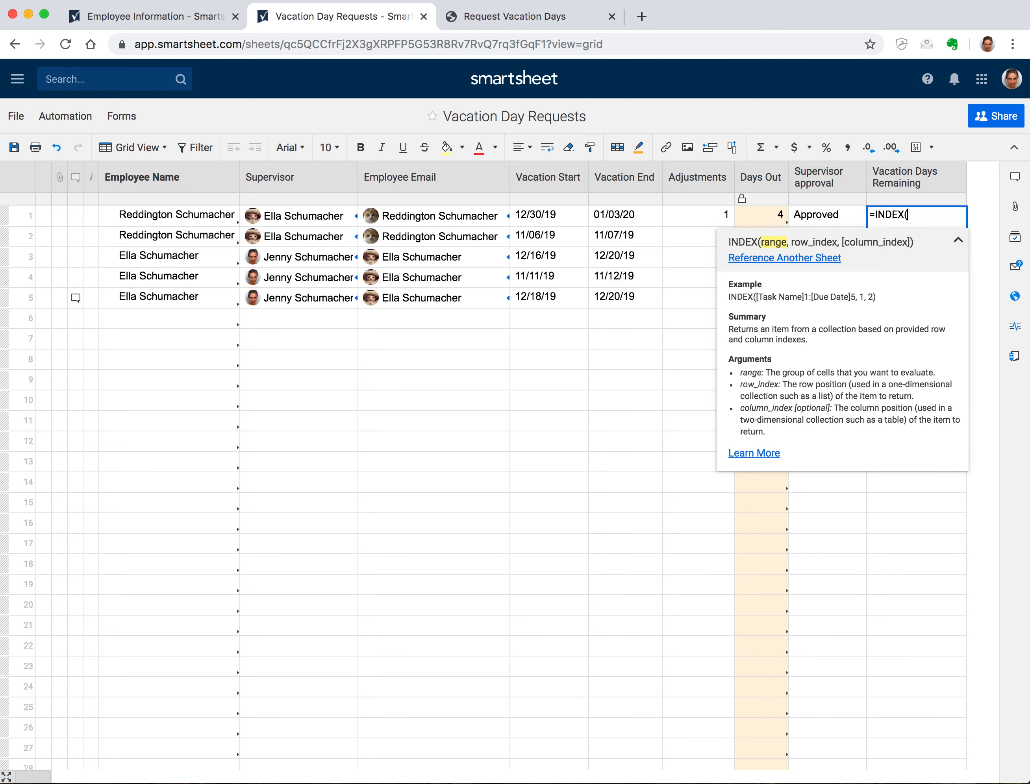
left_click(826, 258)
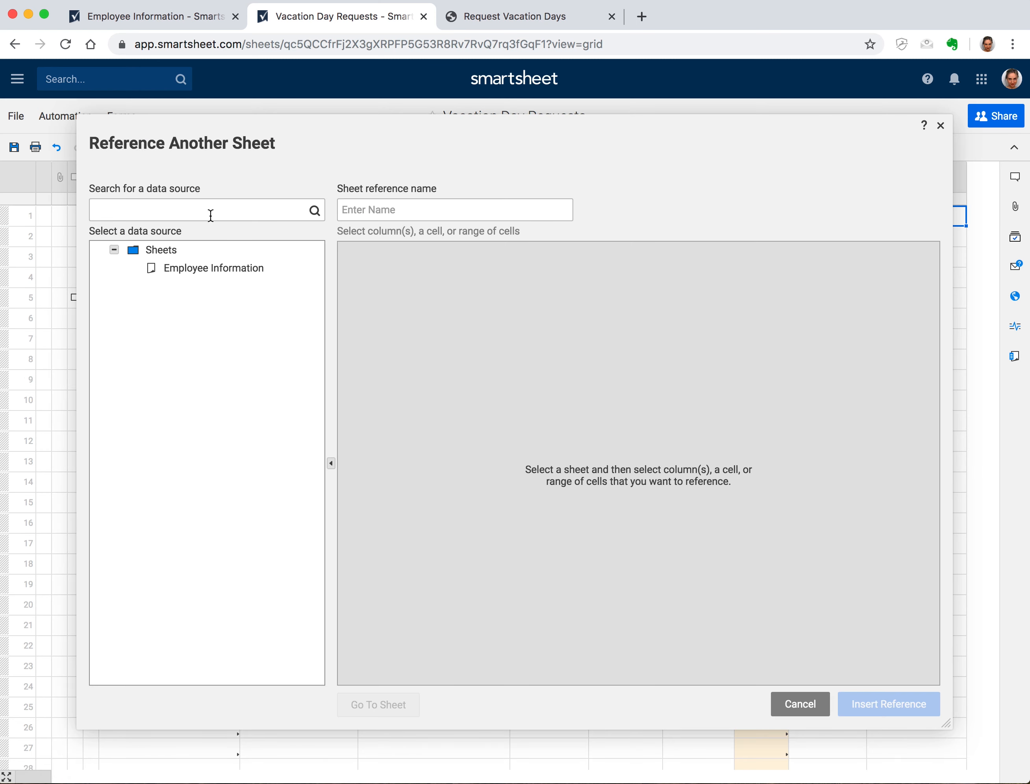
left_click(203, 268)
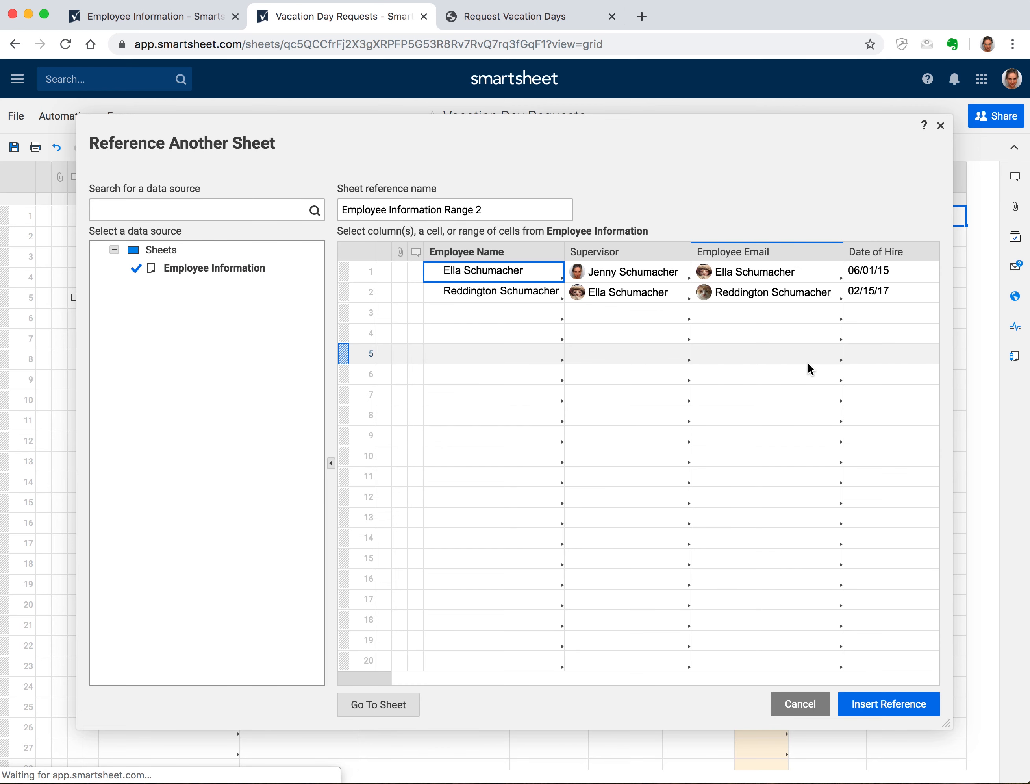
scroll(808, 361, "right", 2)
left_click(861, 245)
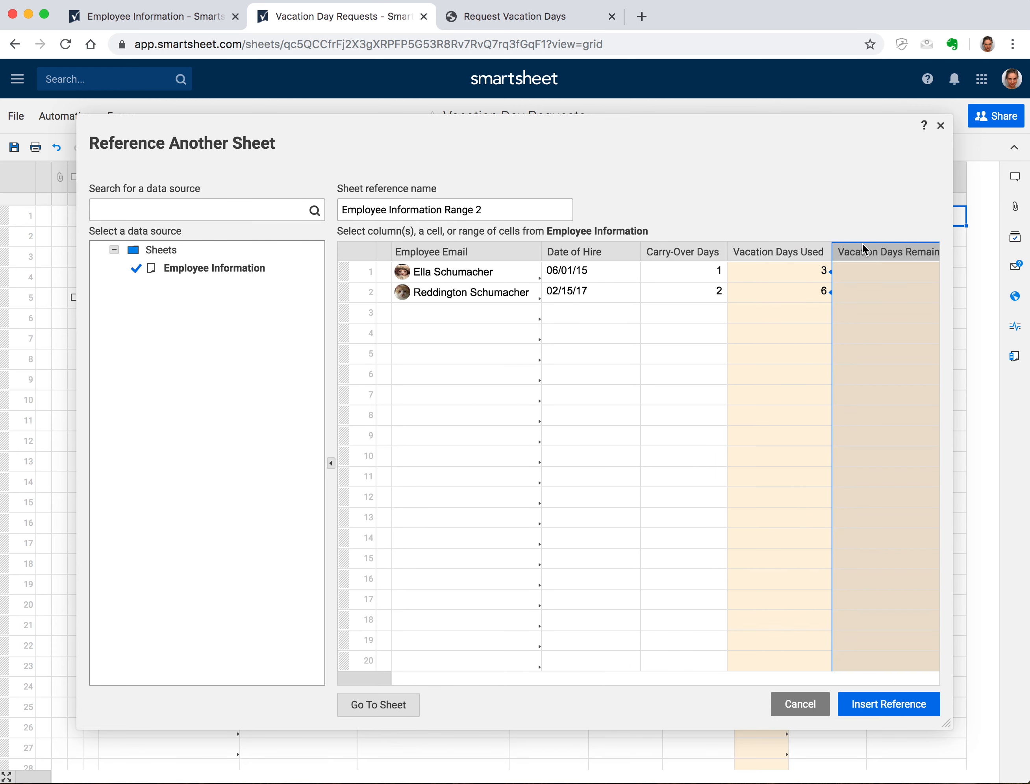
triple_click(448, 208)
type("Vacation ")
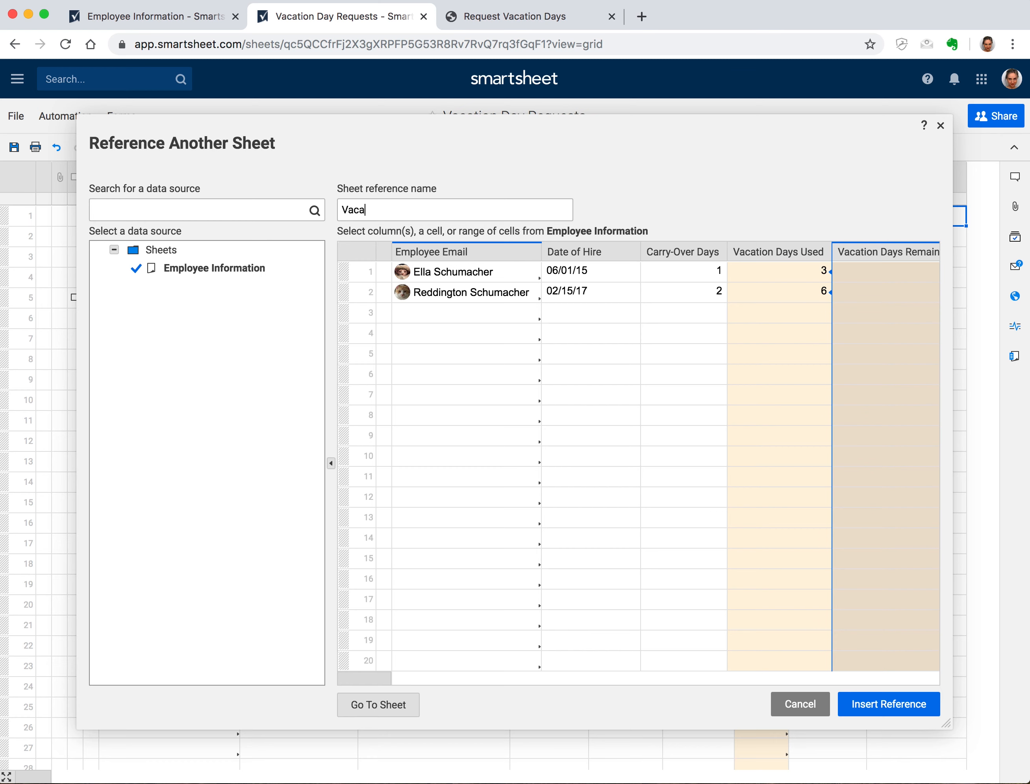
type("Days Remaining")
left_click(874, 695)
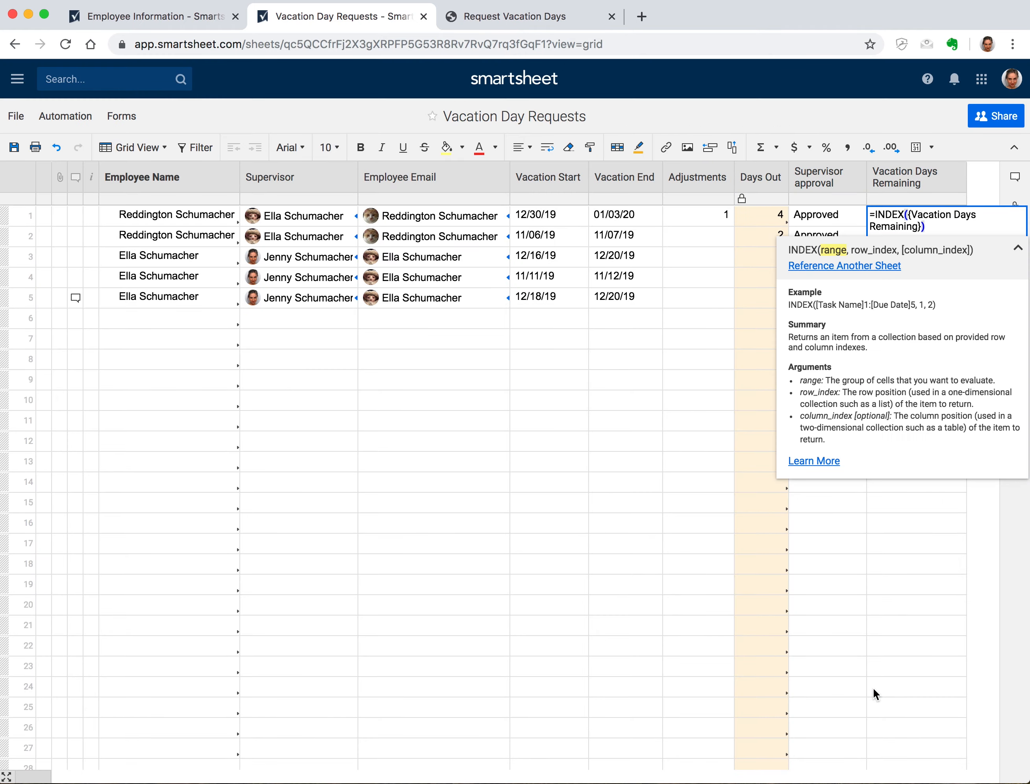
Complete the formula with MATCH([Employee Name]1, {Employee Name}, 0) and commit it
type(", MATCH")
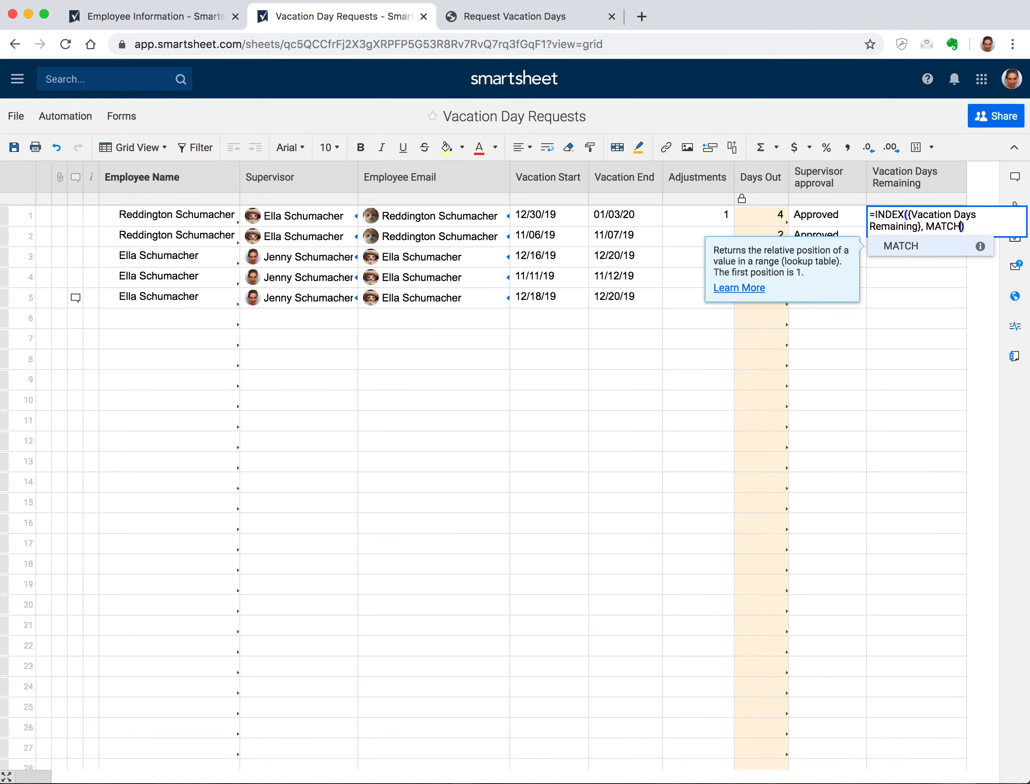
type("(")
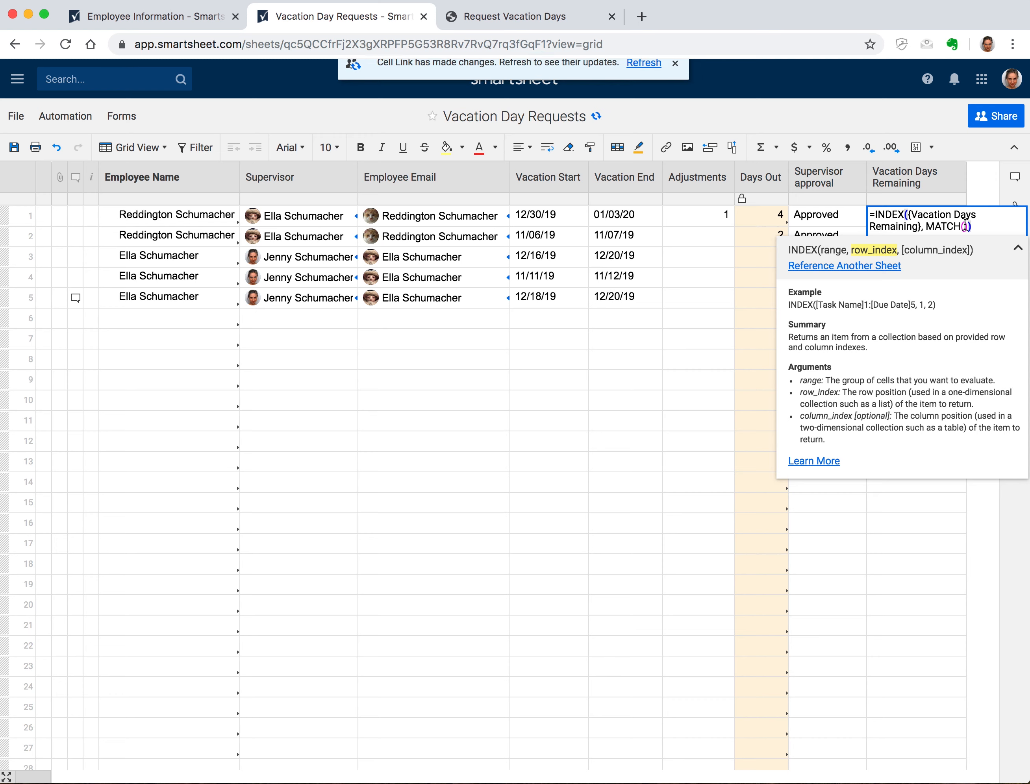
left_click(155, 216)
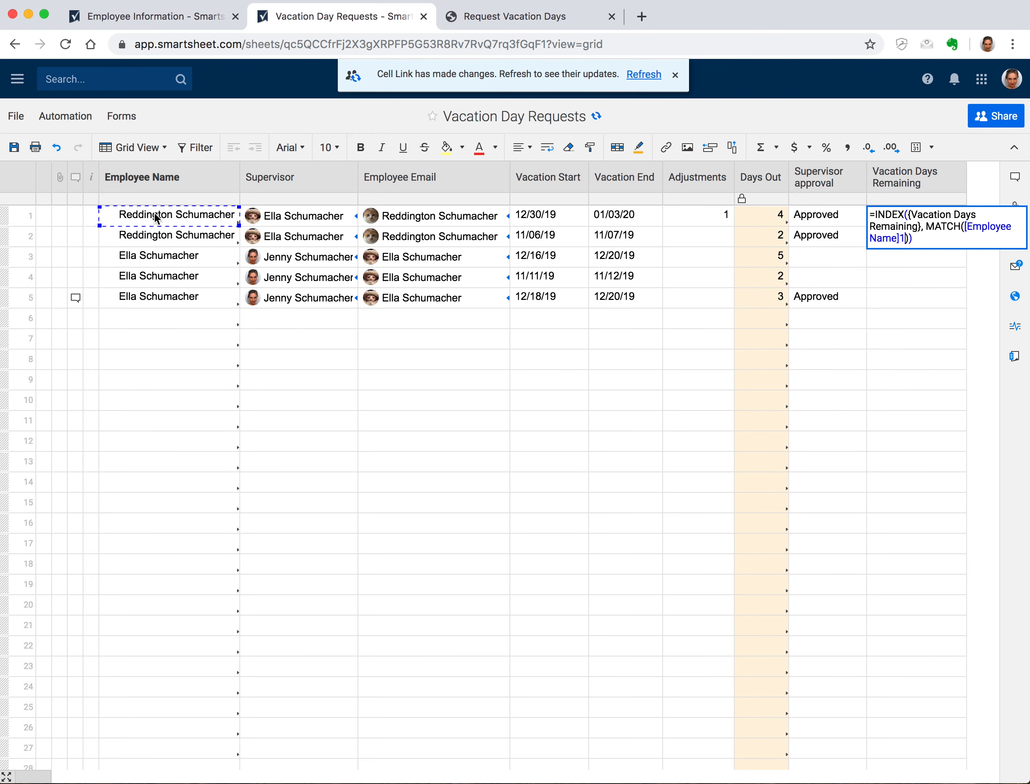
type(",")
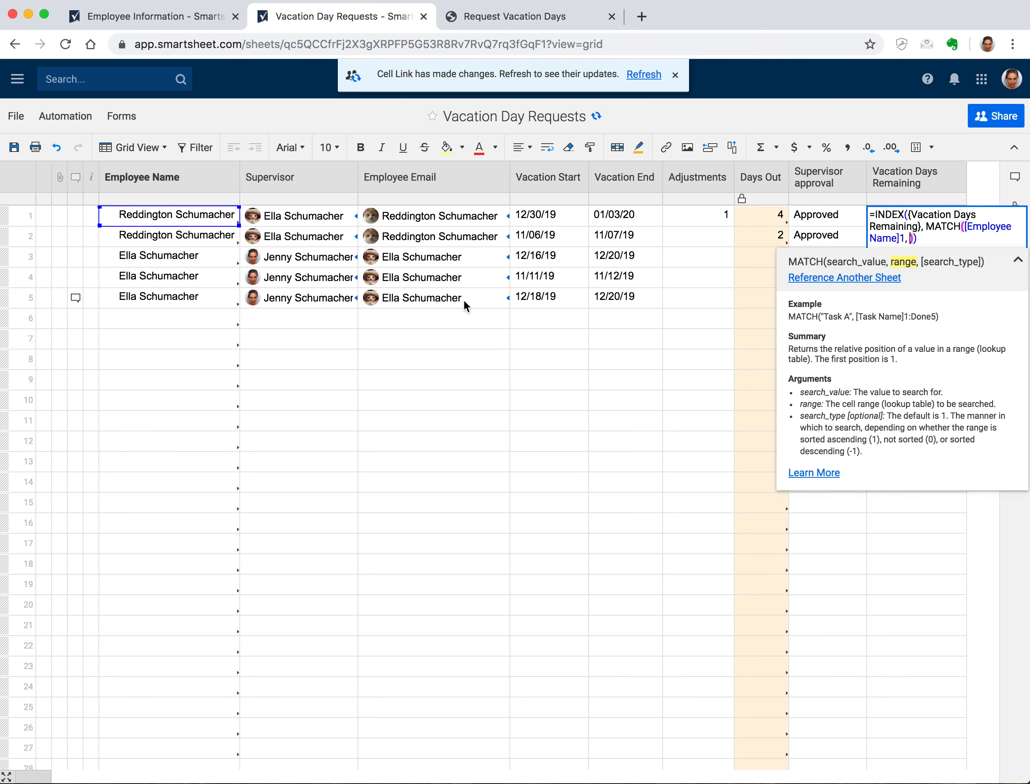
left_click(838, 277)
left_click(515, 254)
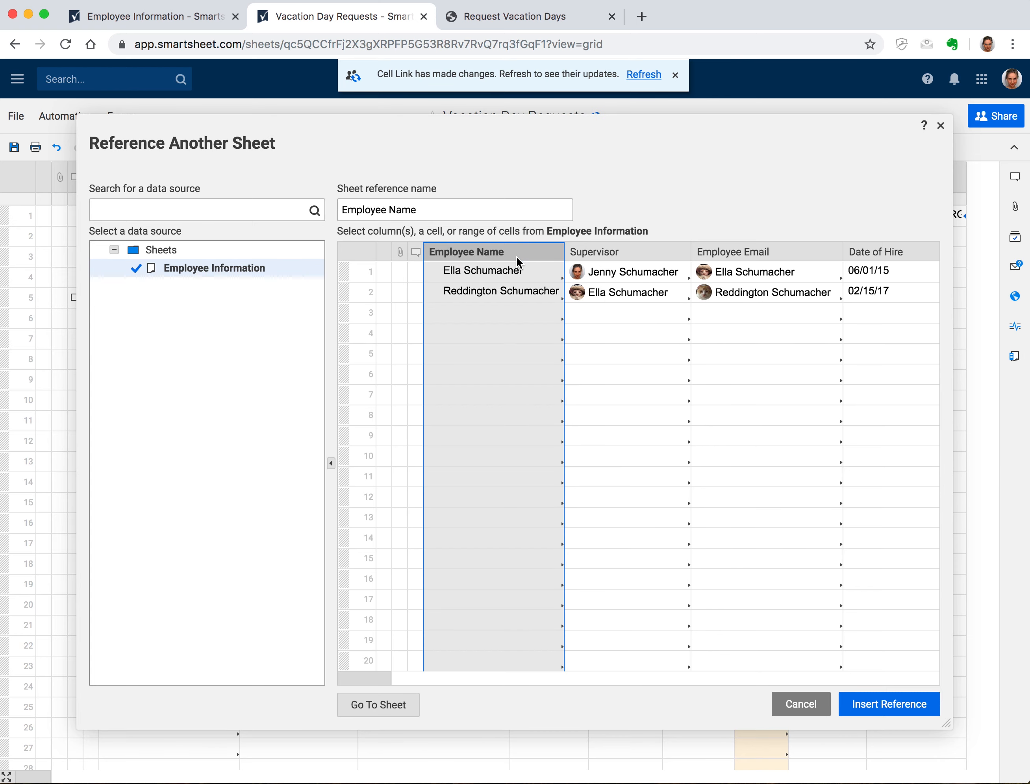
left_click(912, 704)
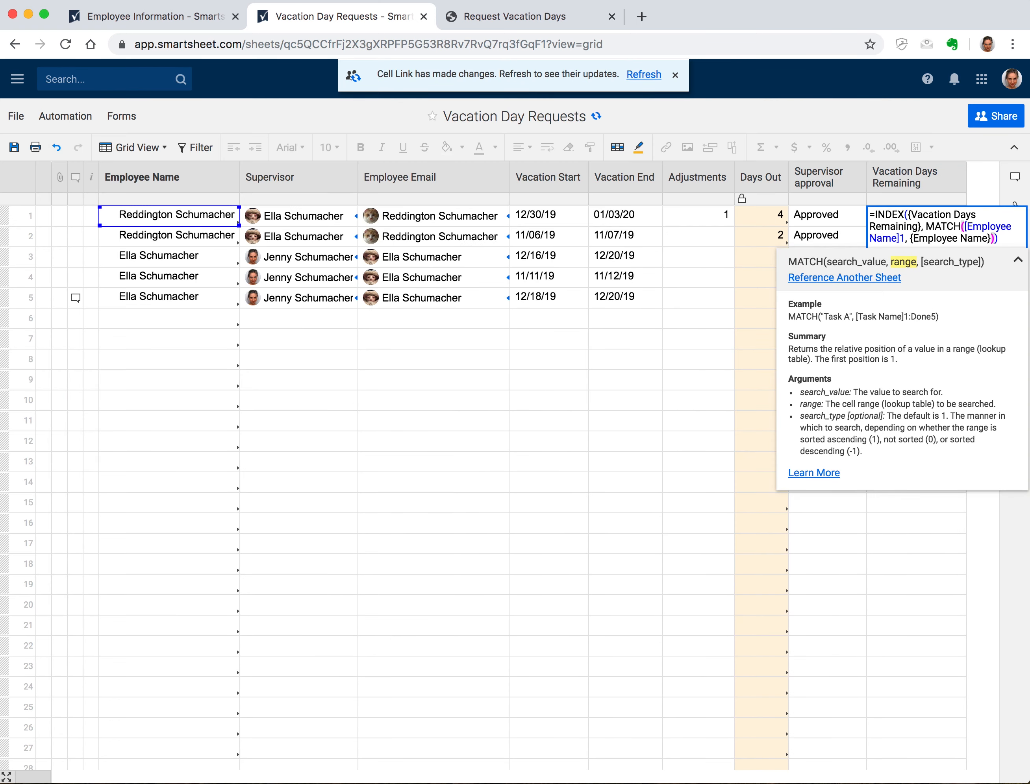
type(", 0")
key("Return")
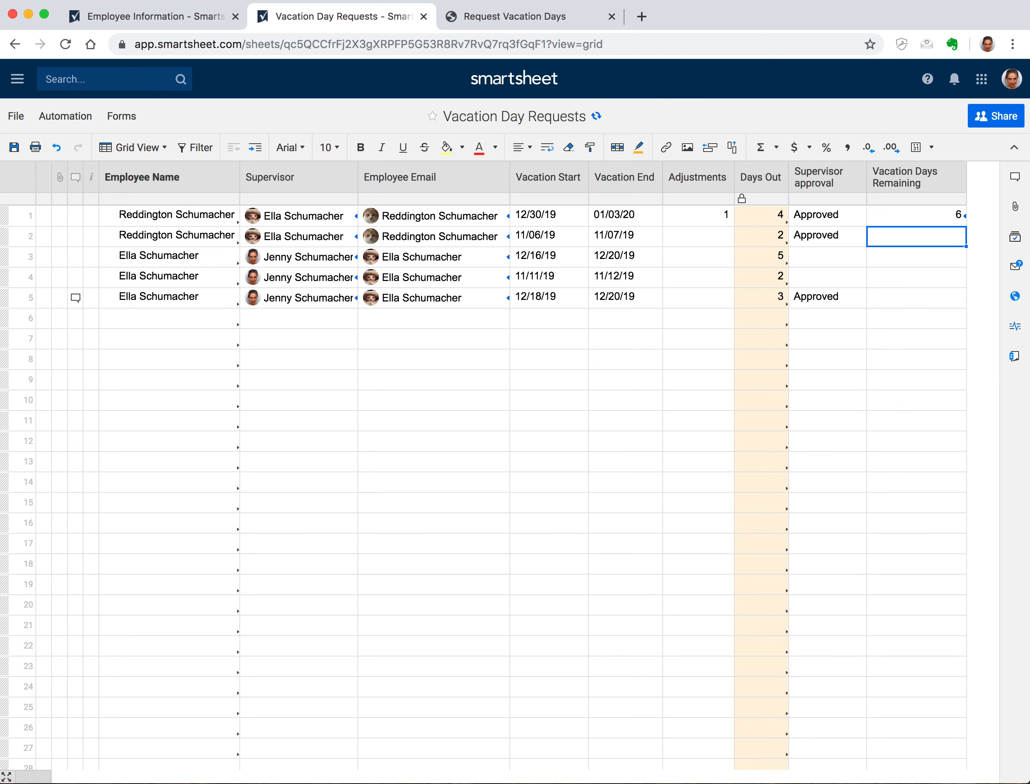
Fill the lookup formula down through row 5 and save the sheet
left_click(956, 218)
left_click_drag(965, 225, 957, 294)
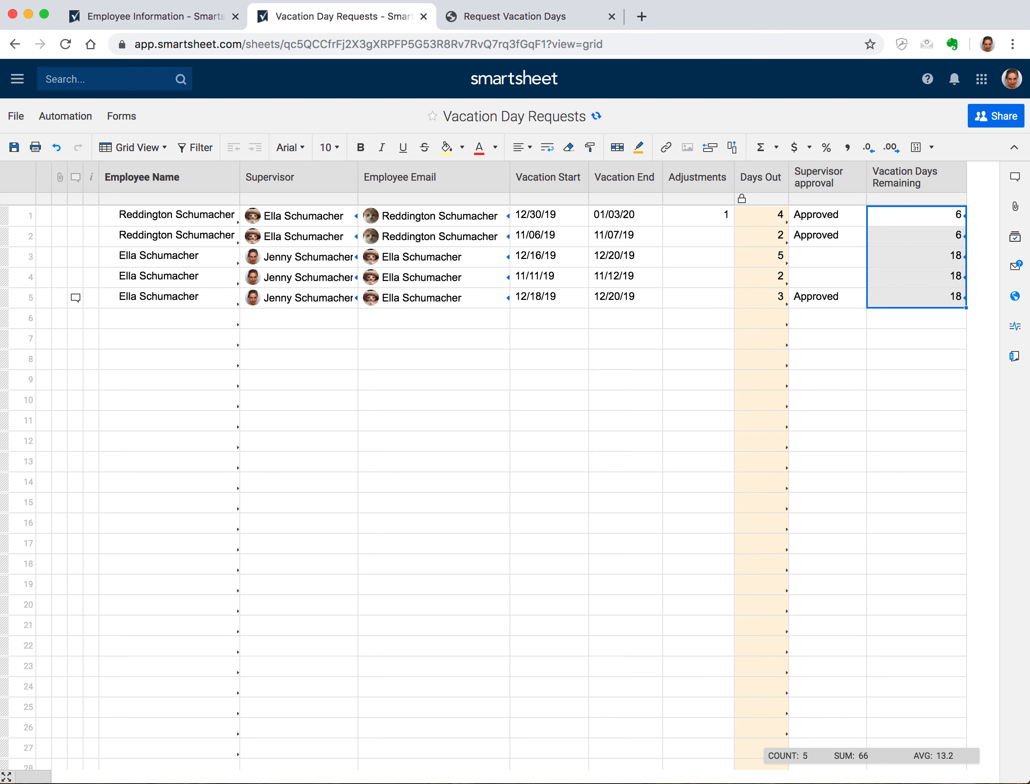
left_click(18, 147)
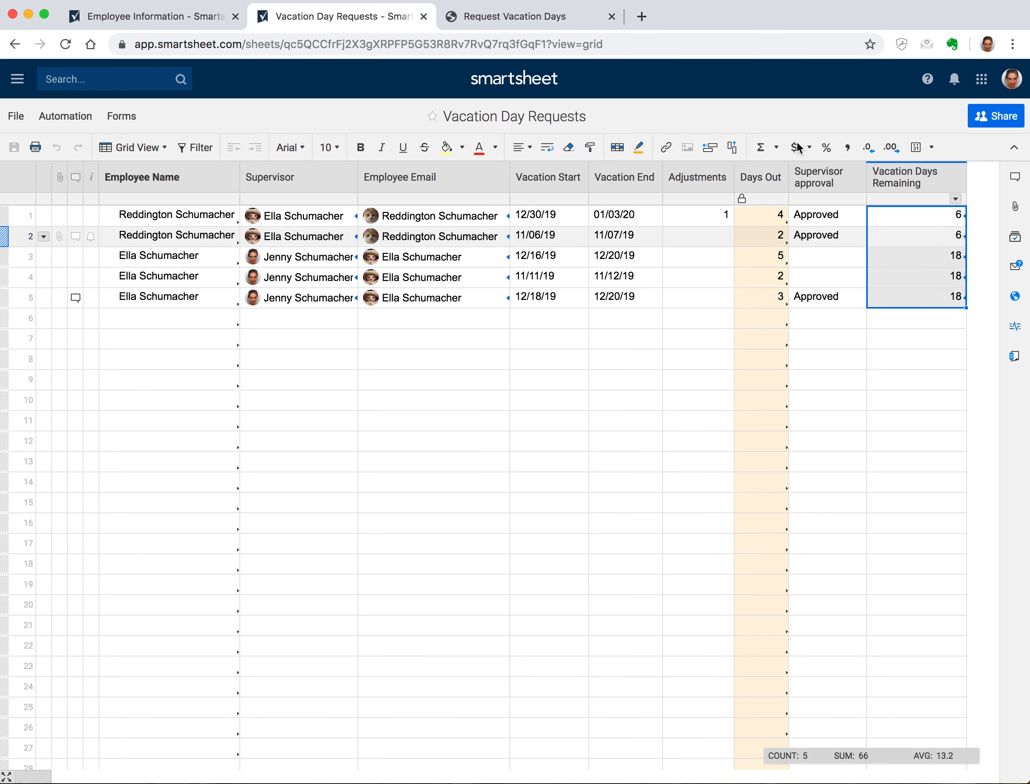
Check the Vacation Days Remaining values (6, 6, 18, 18, 18) against the Employee Information sheet
left_click(121, 17)
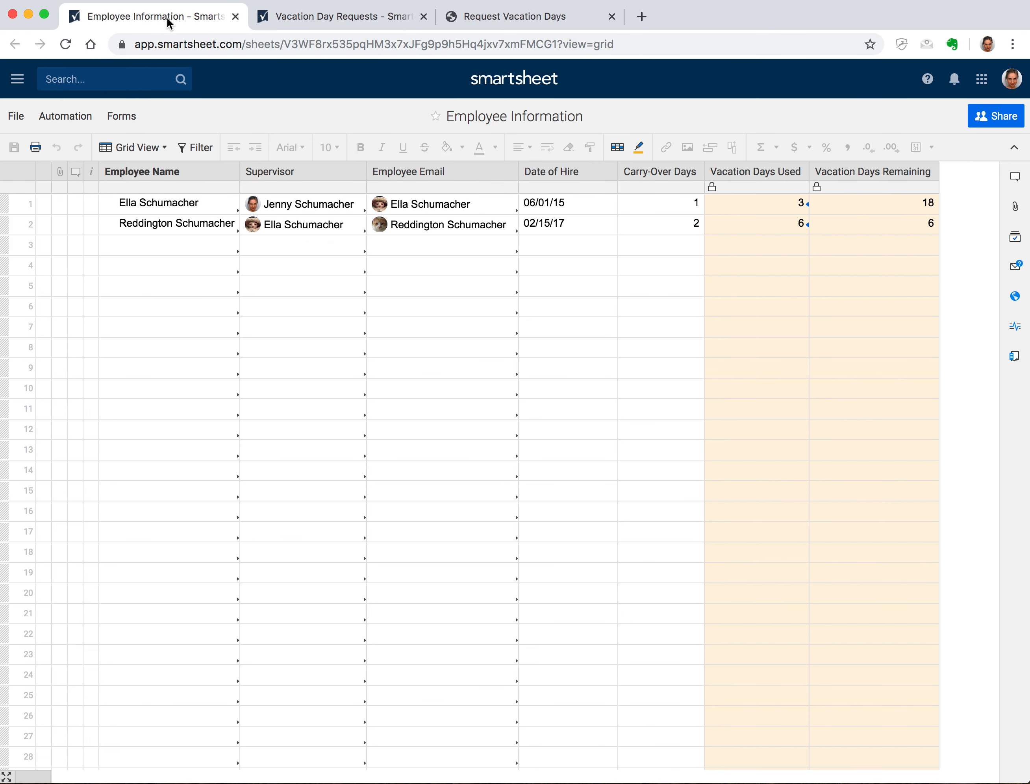
left_click(329, 18)
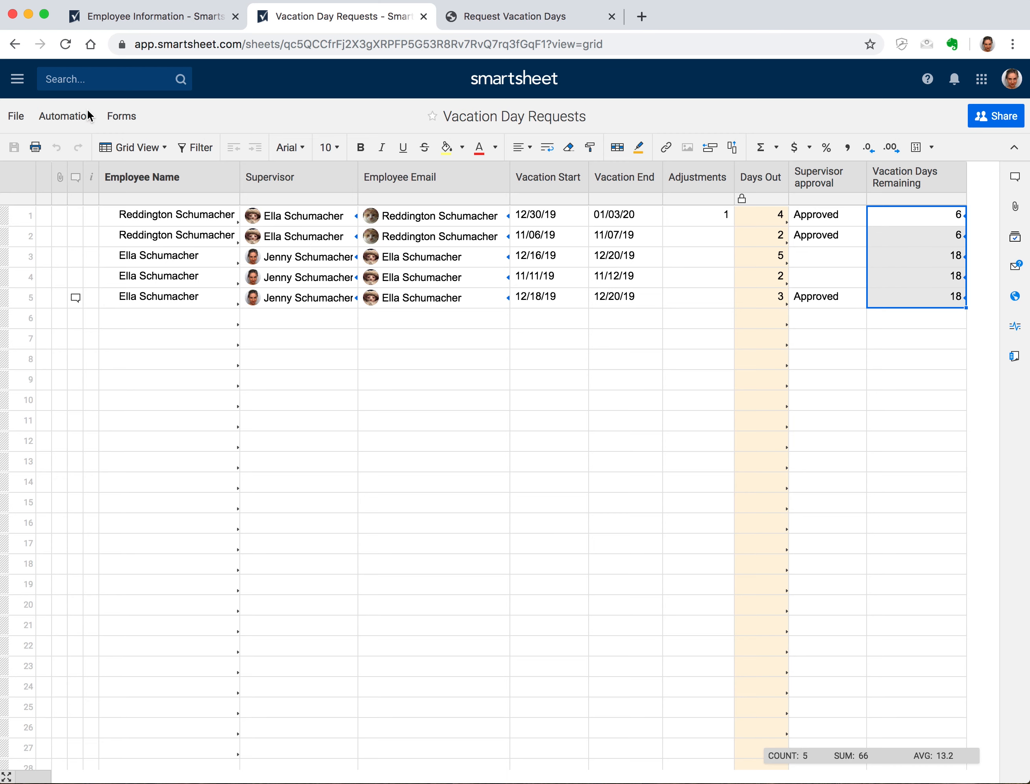
Preview the Request Vacation Days form and submit a request for the employee for Nov 7–8, 2019
left_click(104, 117)
left_click(132, 141)
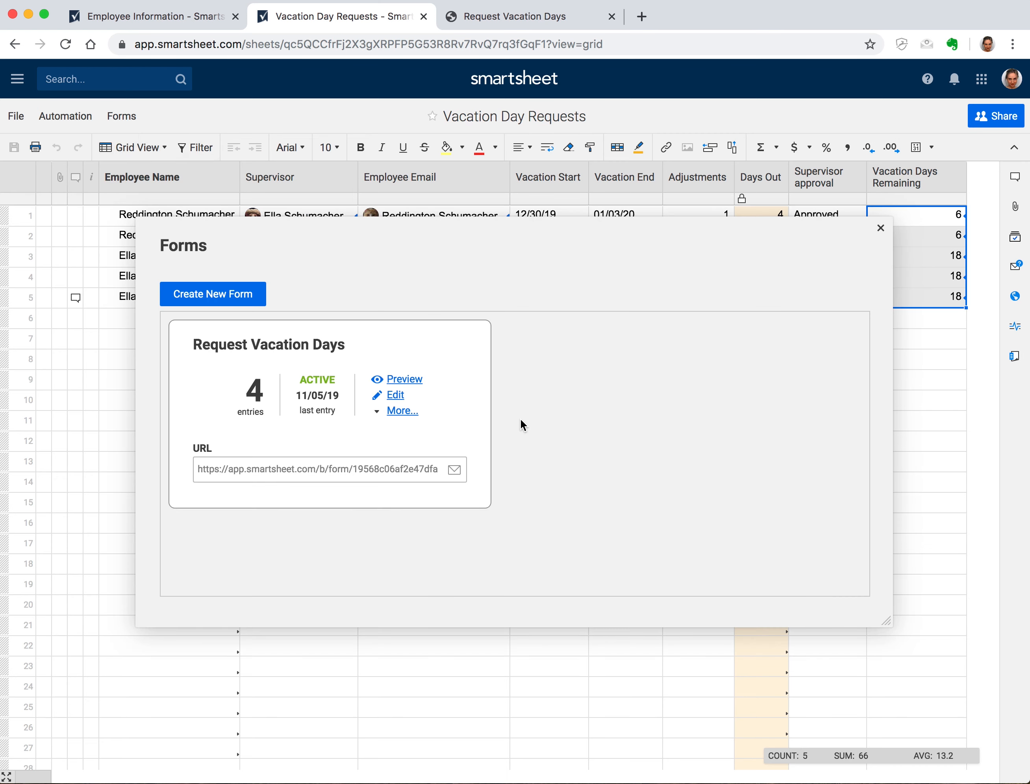
left_click(407, 379)
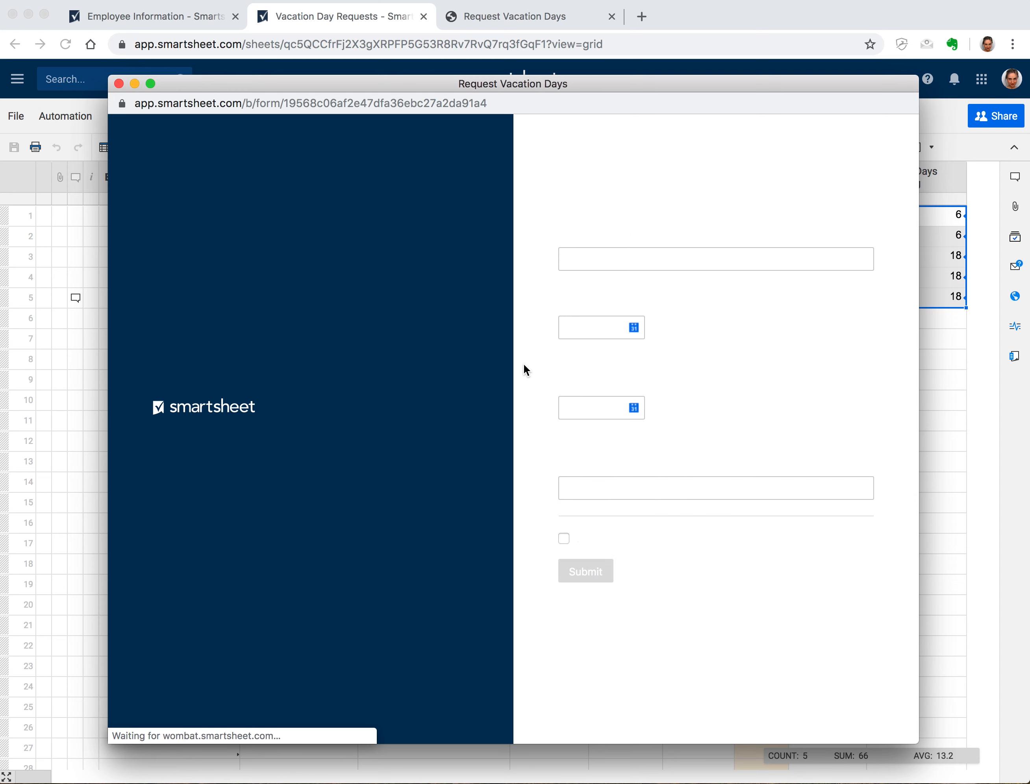
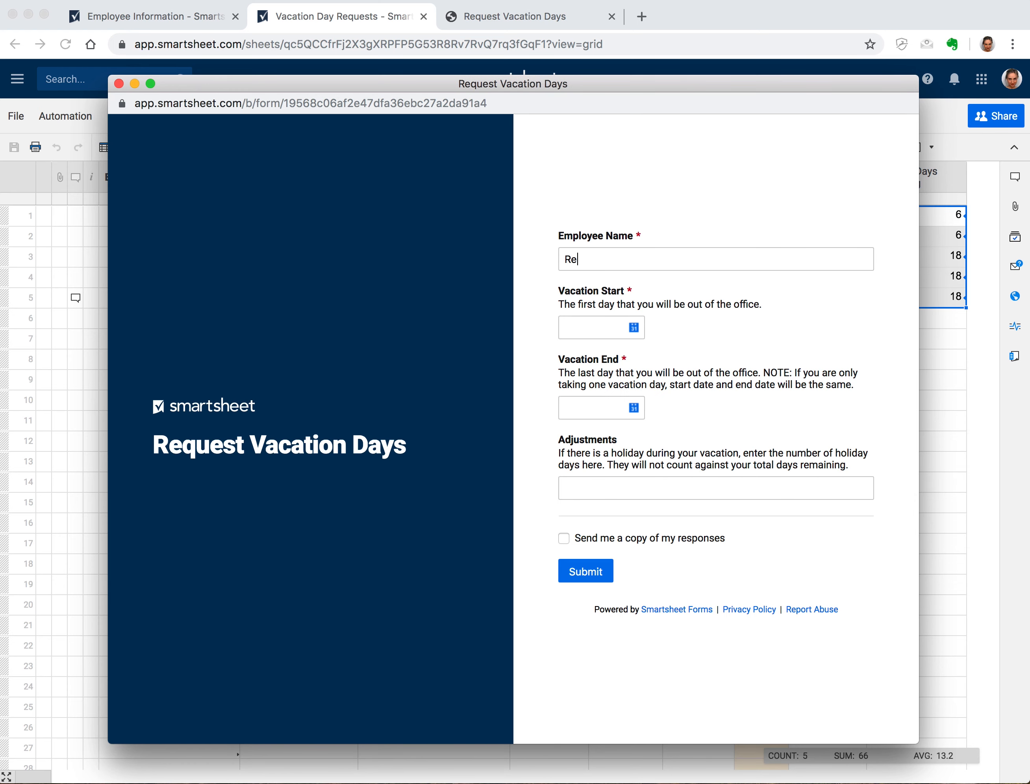
left_click(634, 334)
left_click(668, 463)
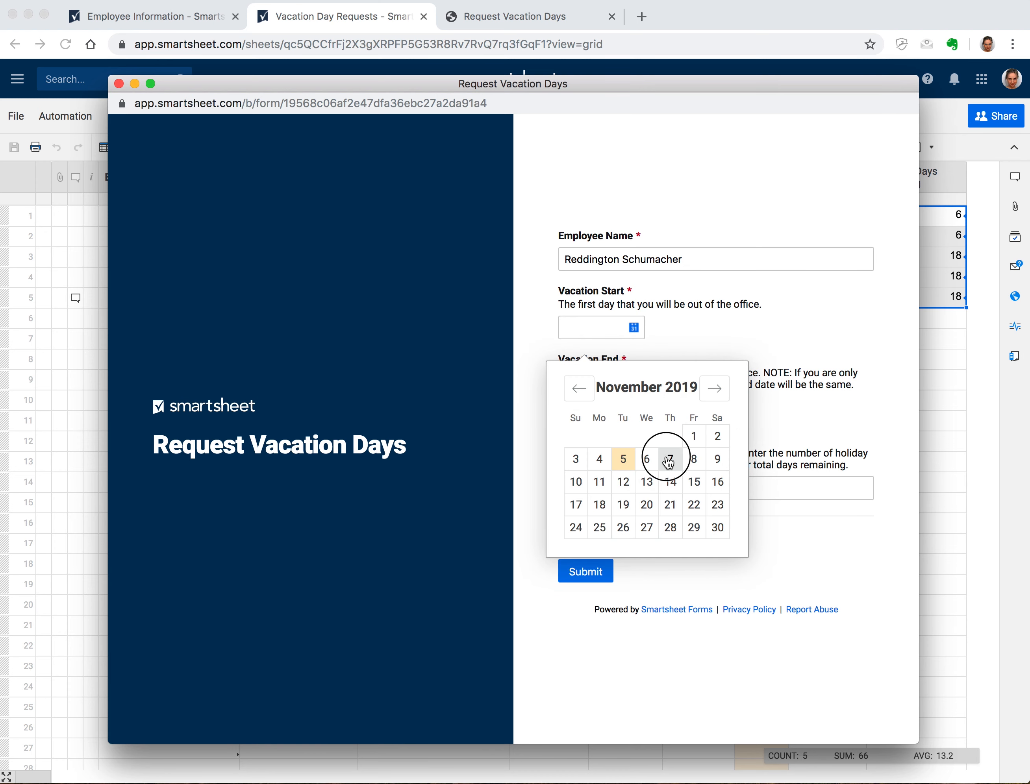
left_click(634, 408)
left_click(692, 543)
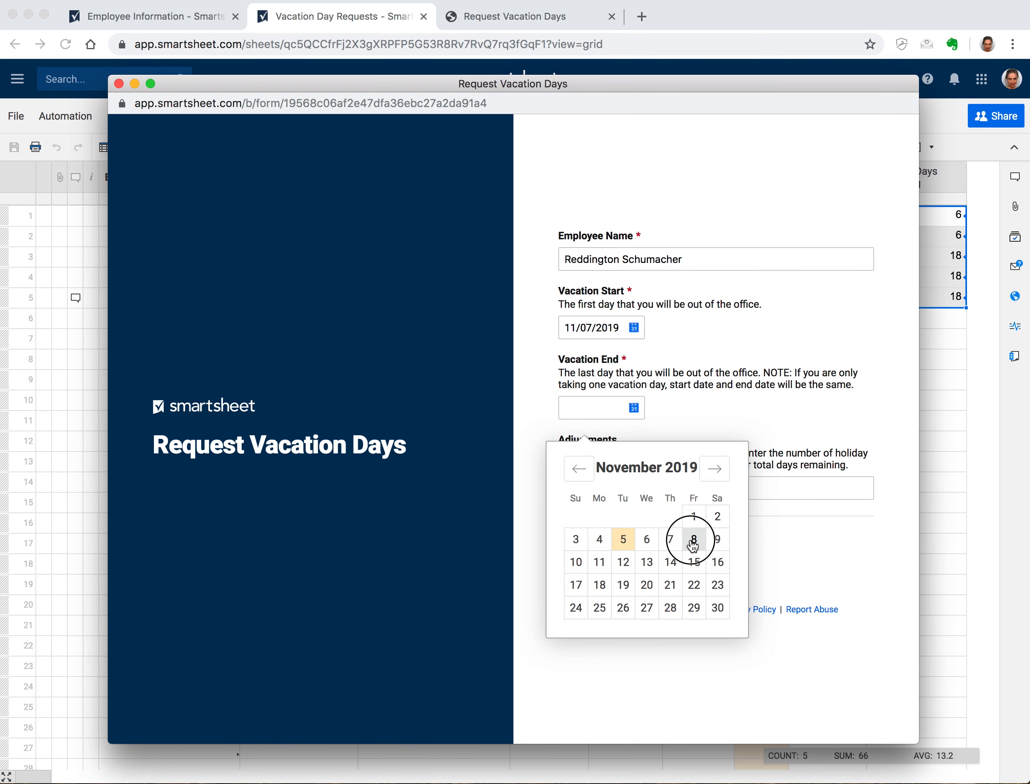
left_click(601, 569)
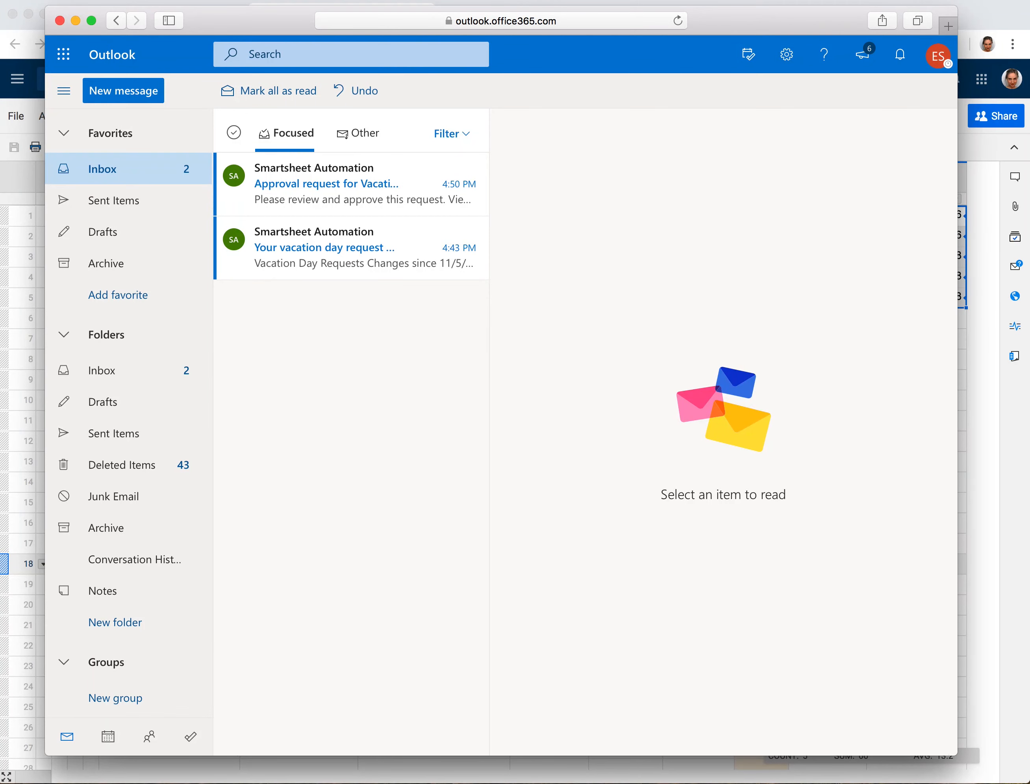
Read the 'Approval request for Vacation Day Requests' email and open its 11/07–11/08/19 request in Smartsheet
left_click(348, 247)
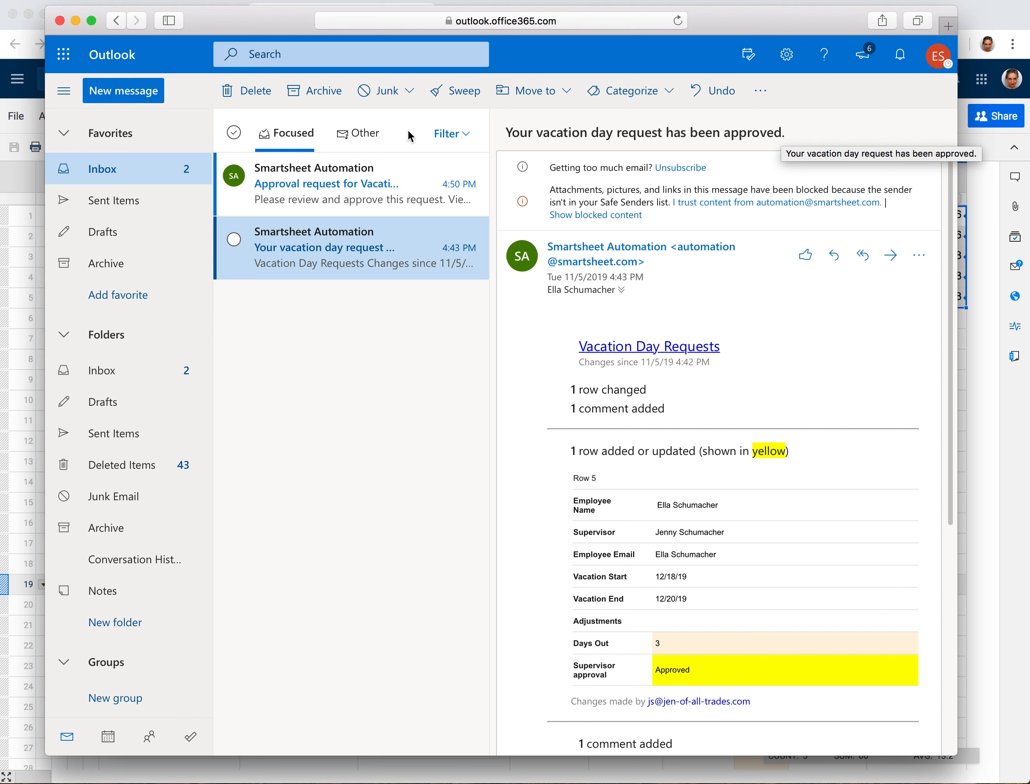
left_click(365, 187)
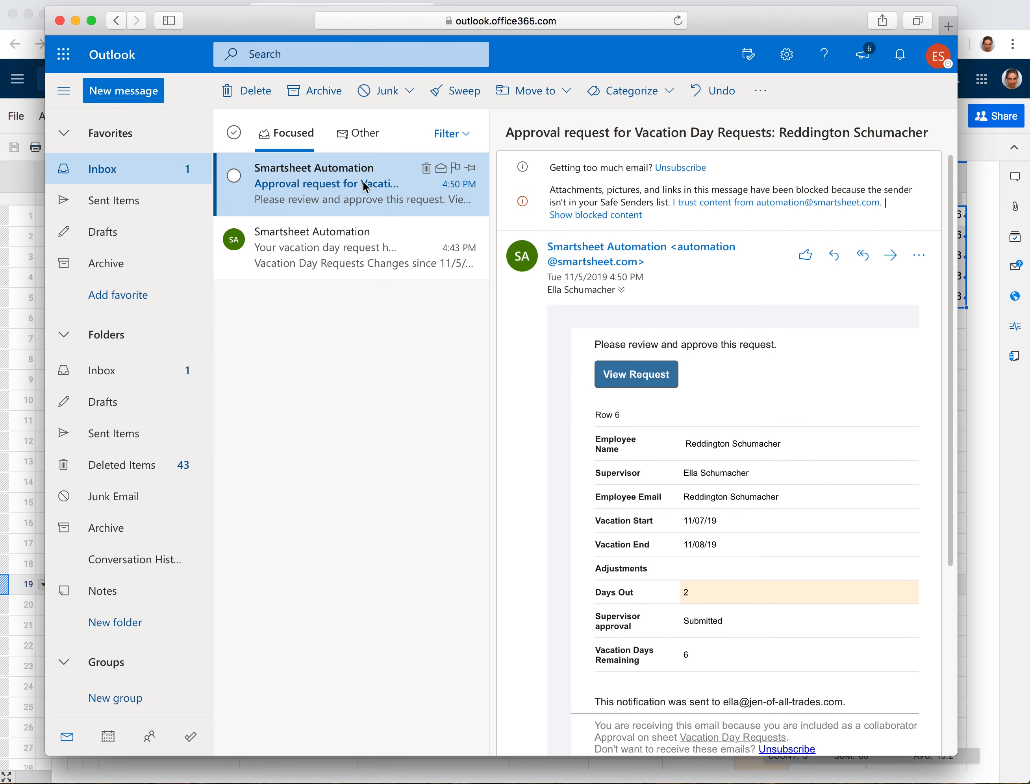
scroll(820, 384, "down", 2)
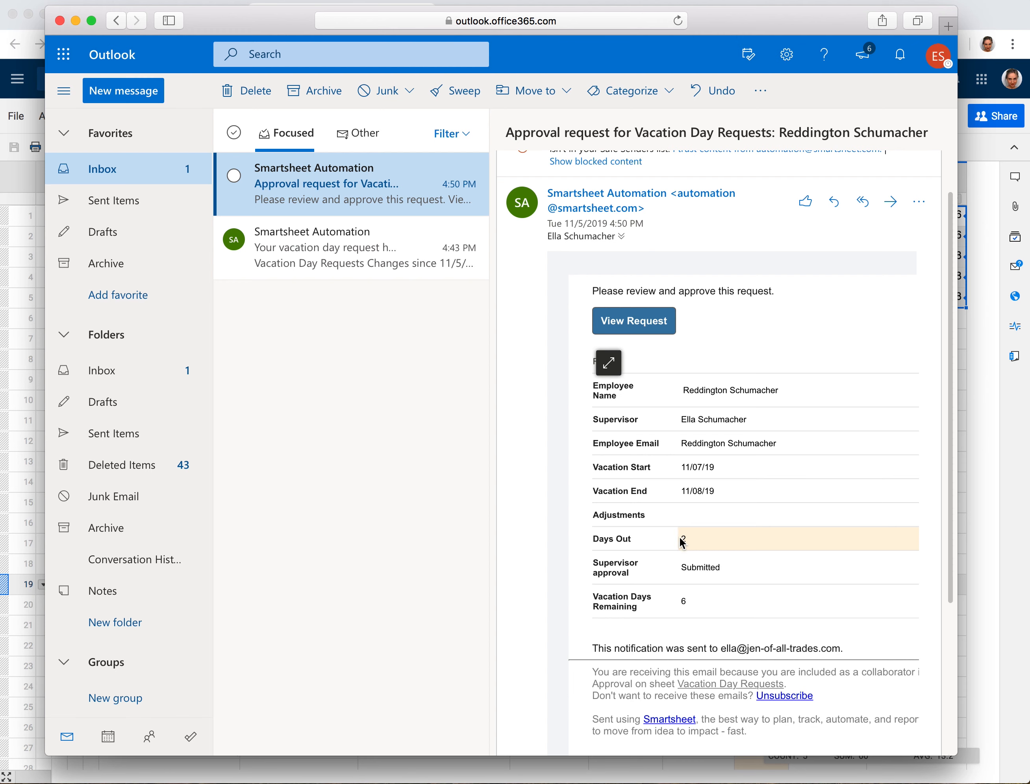
left_click(633, 320)
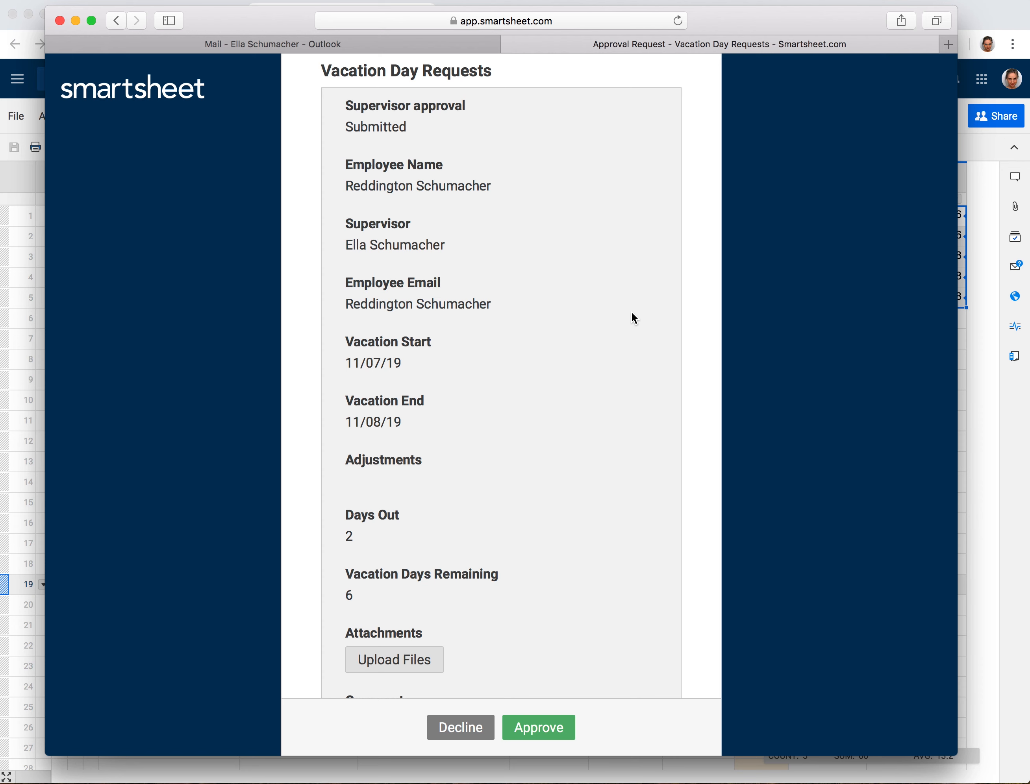
Approve the 11/07/19–11/08/19 request, then dismiss the Update Complete window and form preview
scroll(632, 316, "down", 5)
left_click(537, 727)
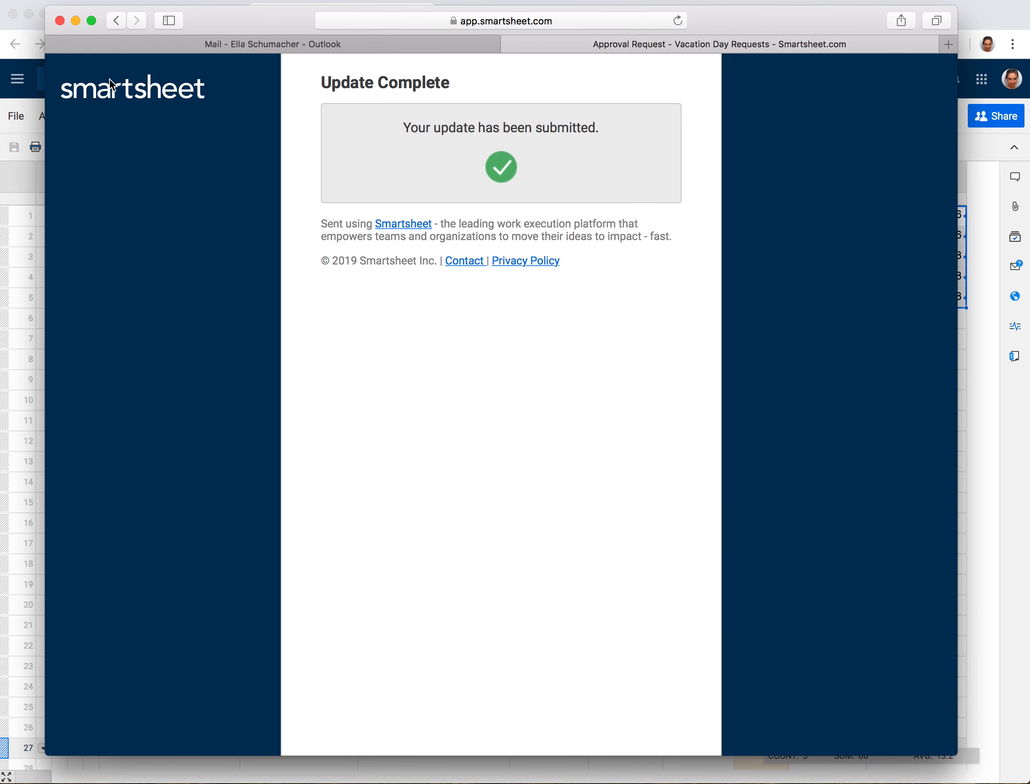
left_click(74, 20)
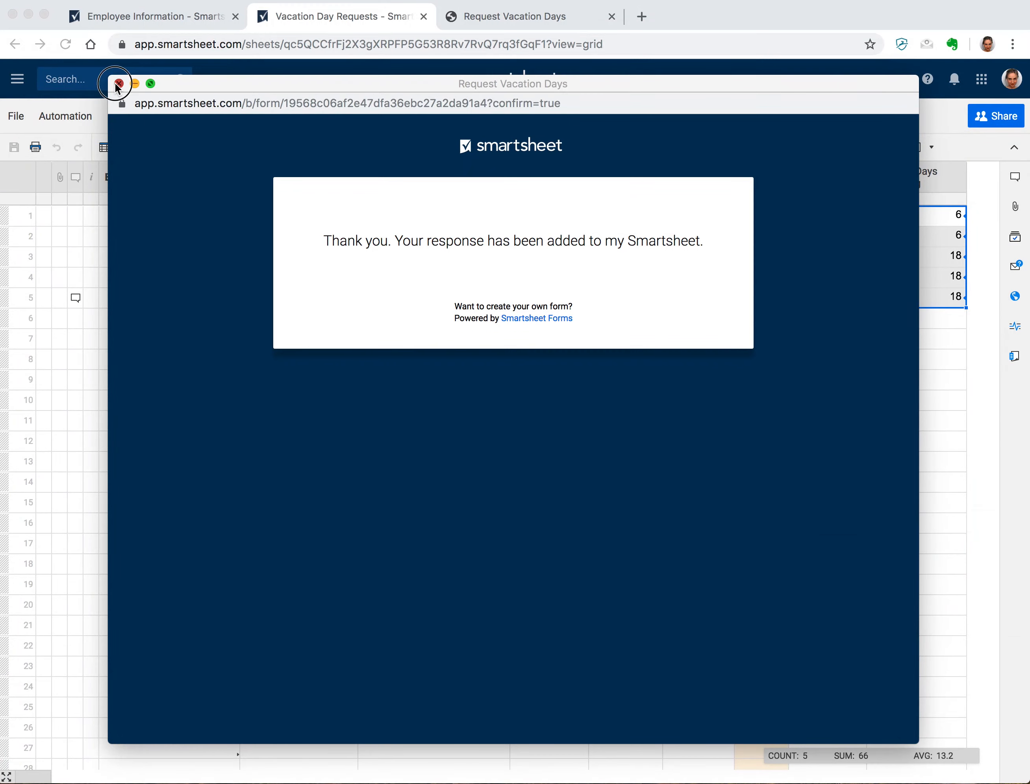
left_click(118, 84)
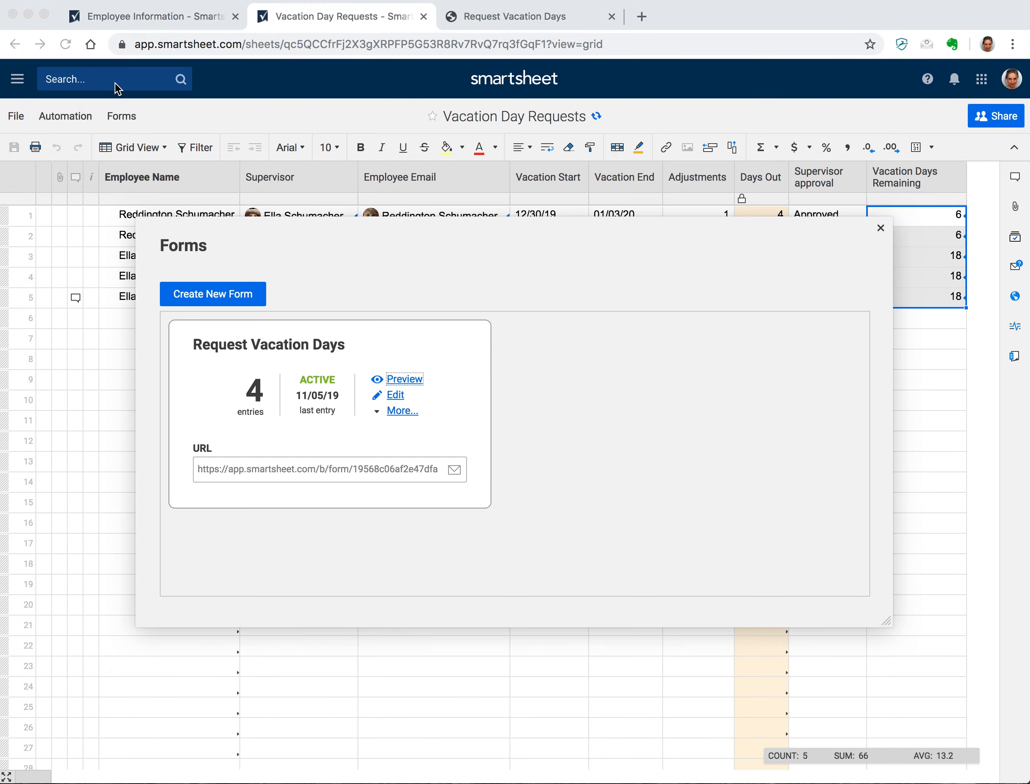
Close the Forms list and reload the sheet to show all five requests
left_click(880, 229)
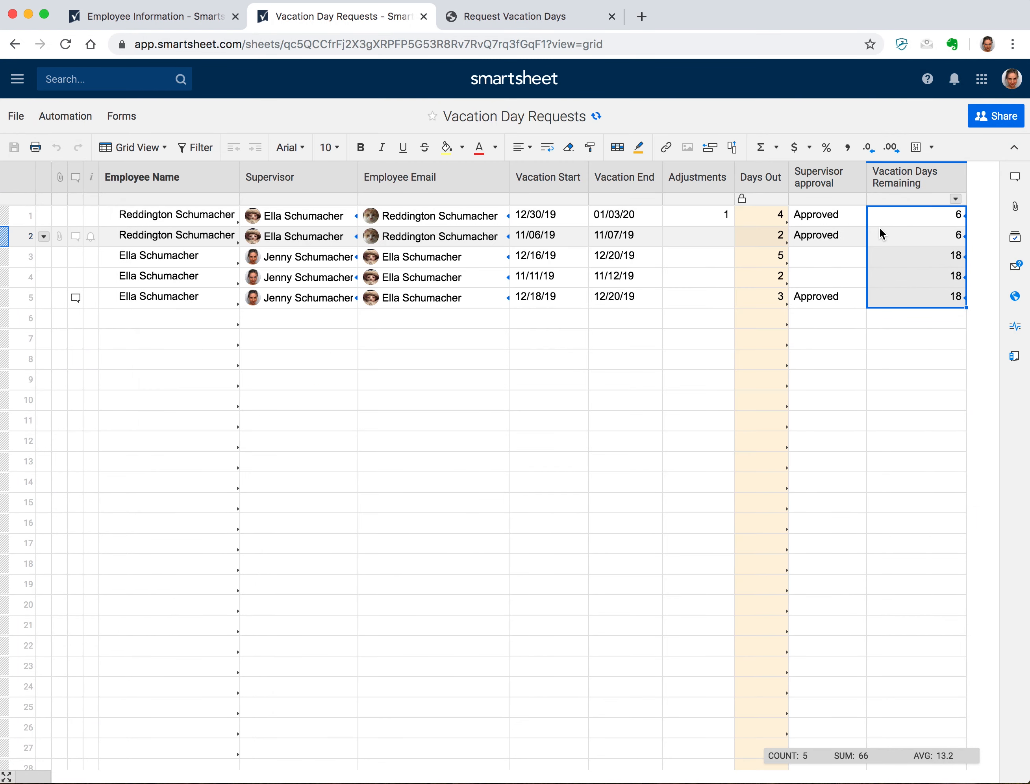
left_click(71, 44)
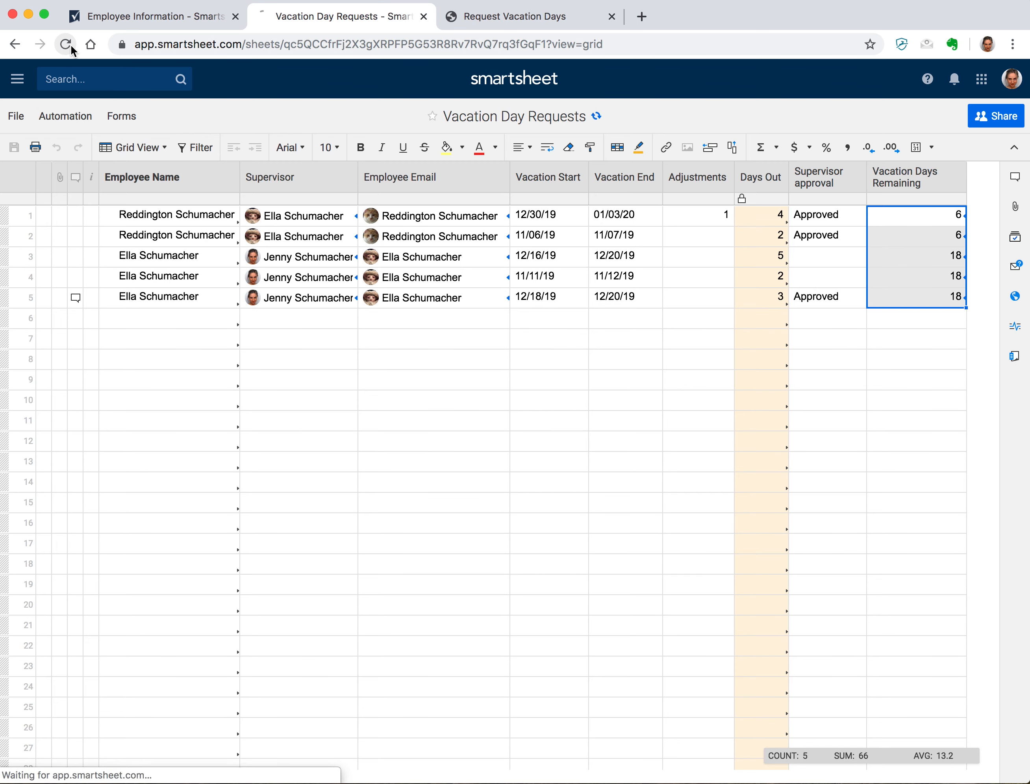